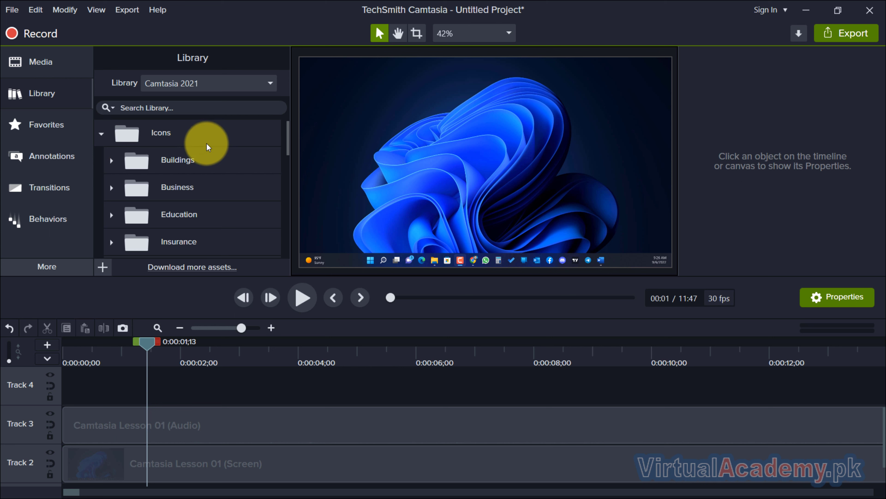
Step: Add the BusinessGuy-01 icon from the Business icons to the start of Track 4 and calculator-01 to Track 5 after the 2-second mark
scroll(206, 143, "down", 3)
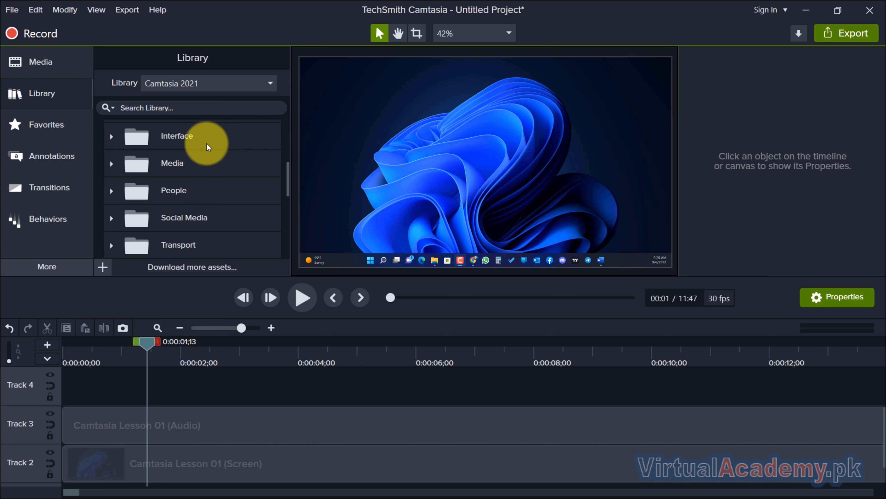
scroll(207, 143, "up", 3)
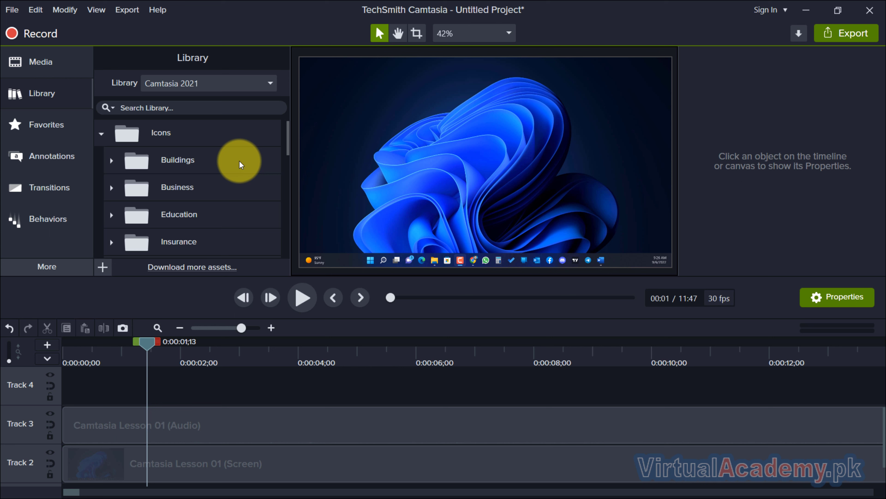
left_click(112, 188)
scroll(206, 171, "down", 3)
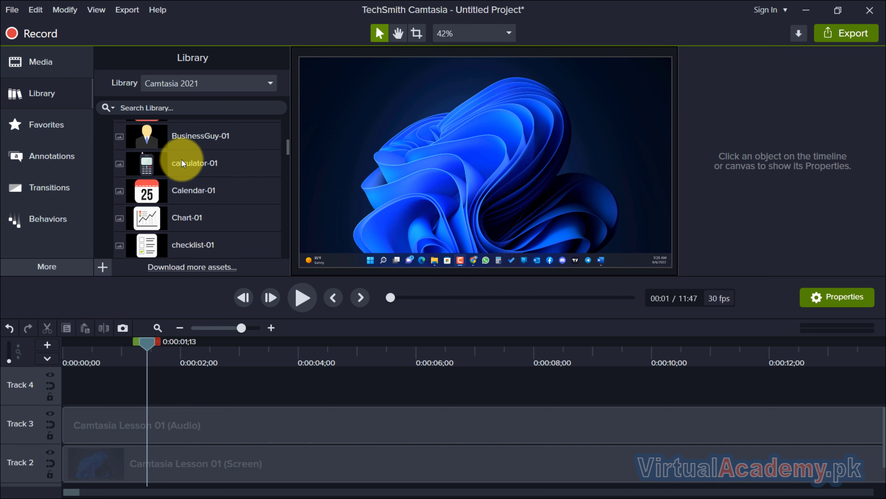
left_click_drag(151, 138, 42, 431)
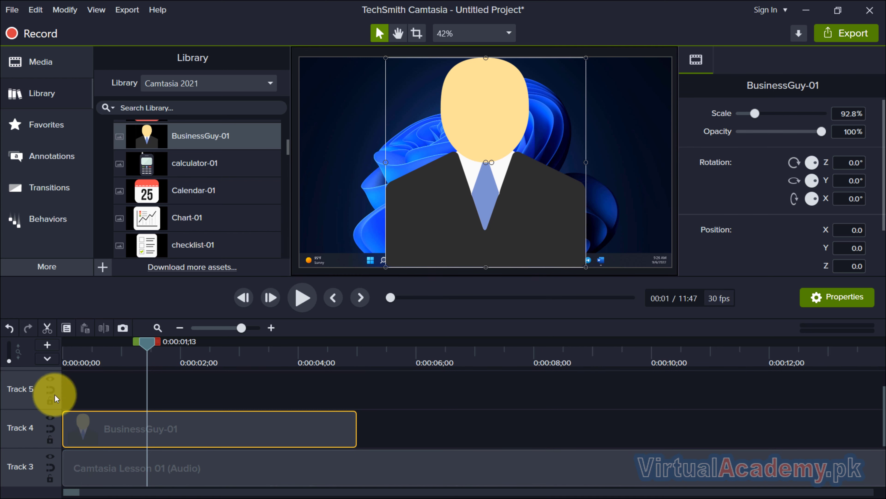
left_click_drag(207, 179, 197, 397)
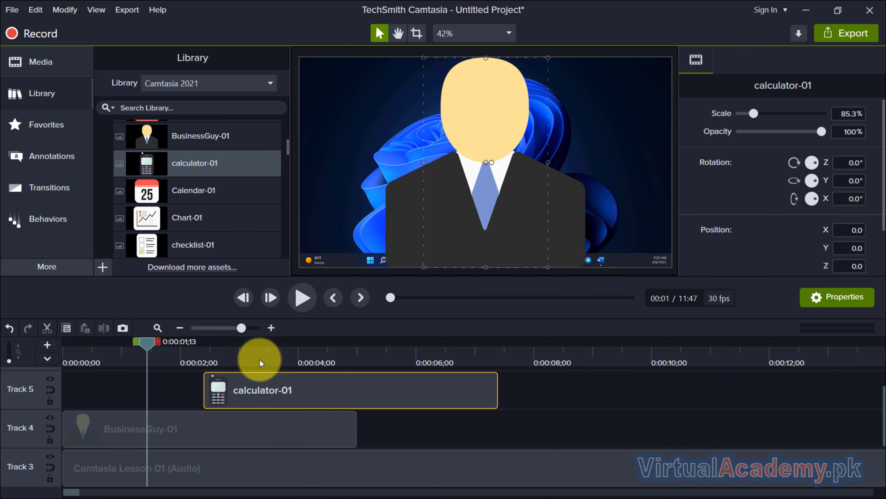
Step: Delete the BusinessGuy-01 and calculator-01 clips from the timeline
left_click(260, 359)
left_click(507, 383)
left_click_drag(507, 383, 243, 426)
key("Delete")
Step: Add the Man 5 character from the People icons to Track 4, starting at 0:00:00;00
left_click(204, 174)
scroll(209, 171, "down", 1)
scroll(212, 174, "down", 3)
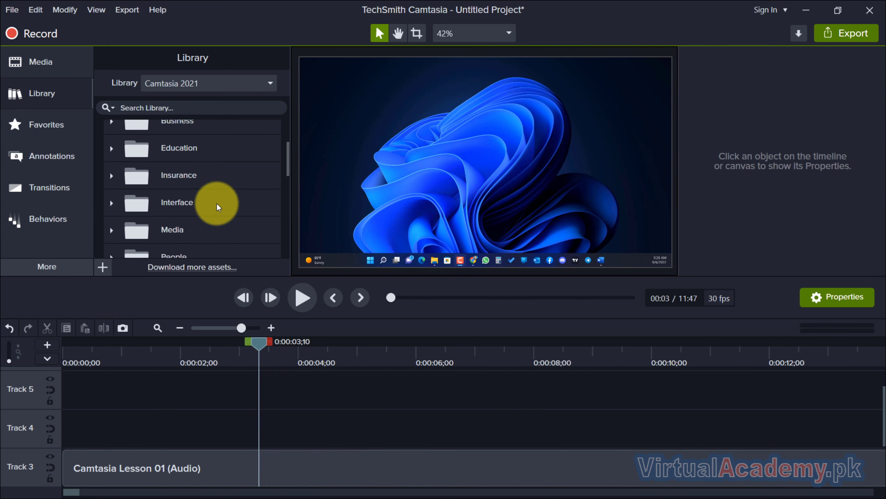
left_click(112, 223)
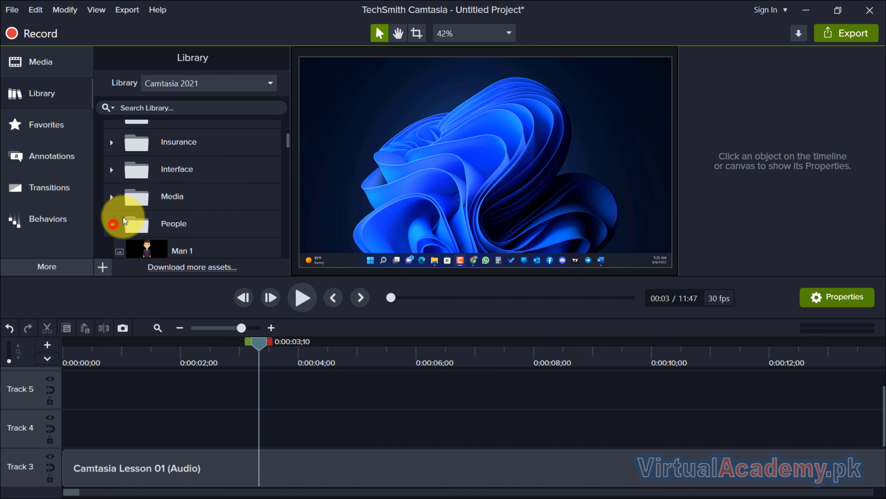
scroll(219, 176, "down", 4)
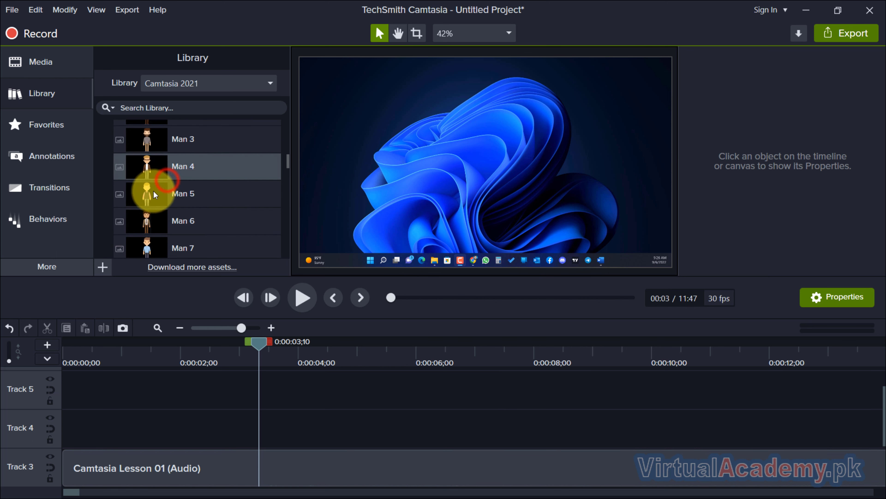
left_click_drag(154, 191, 99, 429)
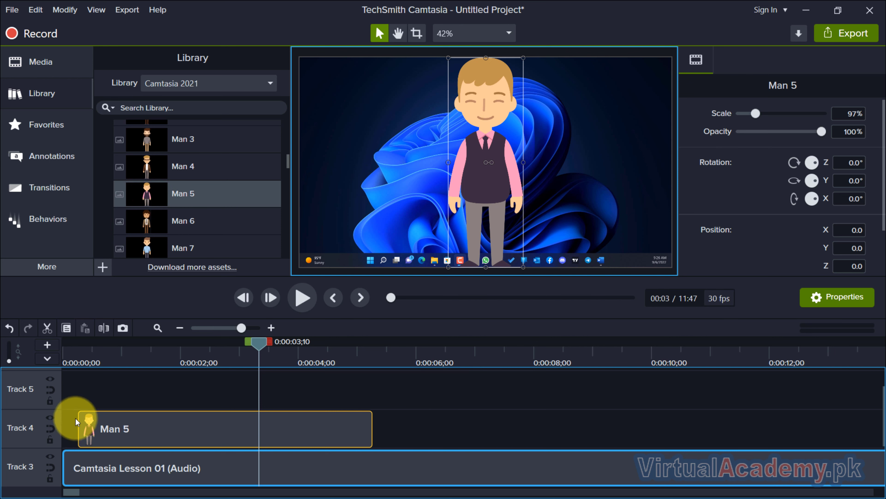
left_click(118, 349)
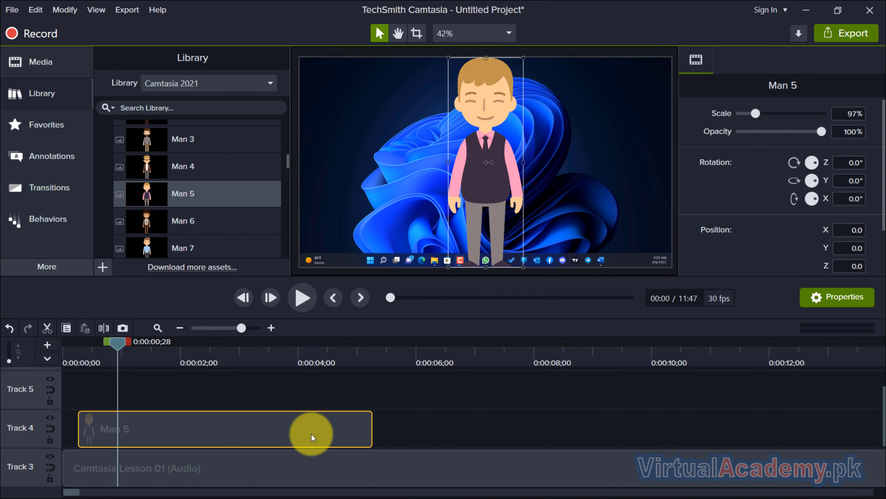
left_click_drag(317, 429, 283, 429)
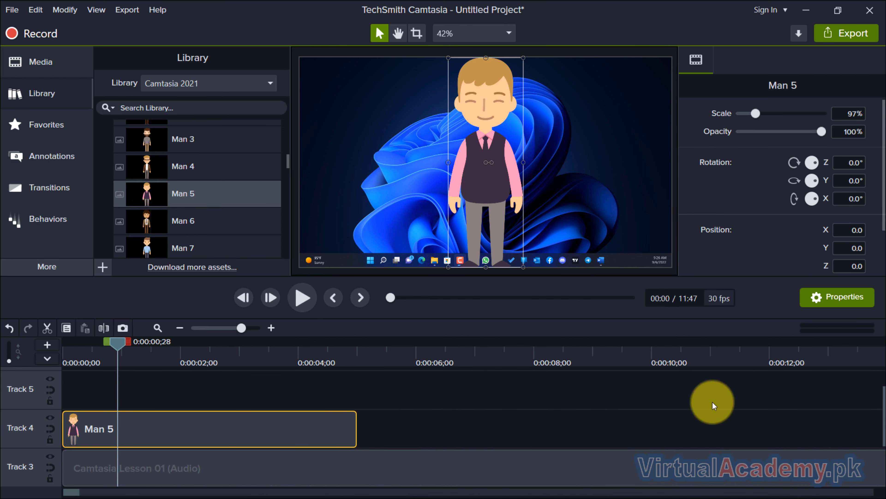
Step: Scale Man 5 to 128% and position it on the canvas at about X 539.3, Y -172.6
left_click(844, 299)
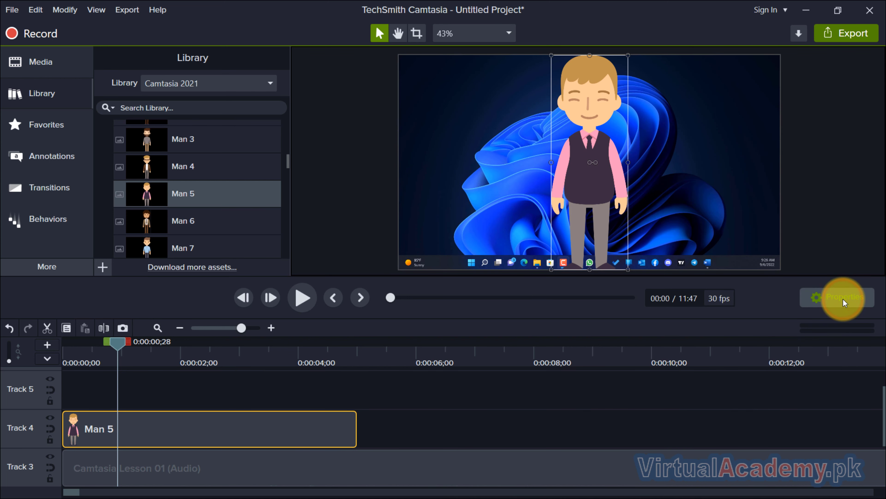
left_click(843, 299)
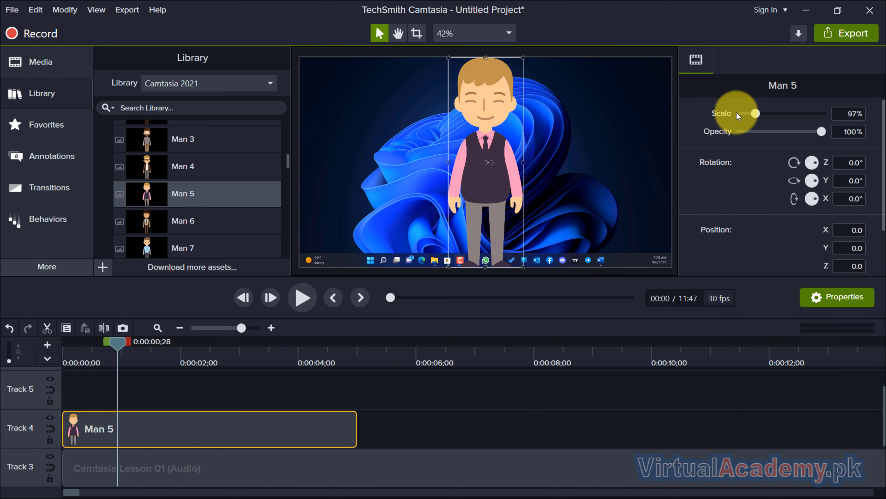
left_click_drag(755, 113, 773, 113)
left_click_drag(552, 173, 642, 245)
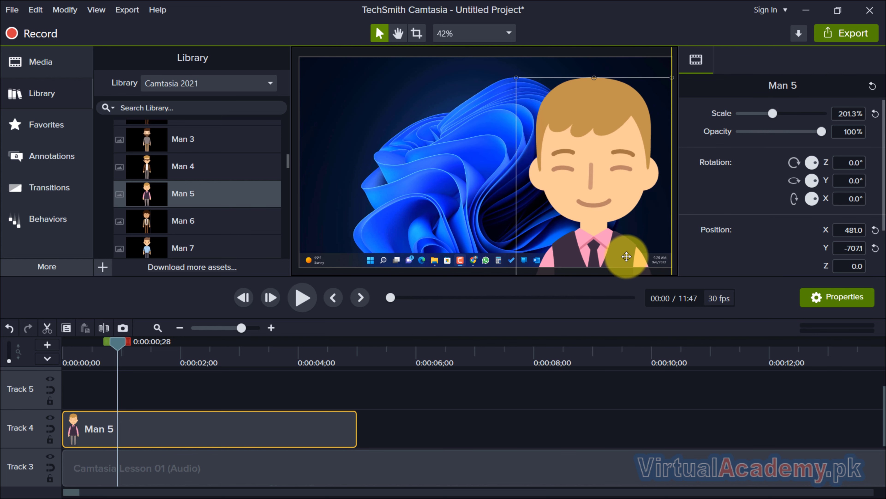
mouse_move(771, 112)
left_mouse_down()
mouse_move(755, 113)
mouse_move(773, 119)
left_mouse_up()
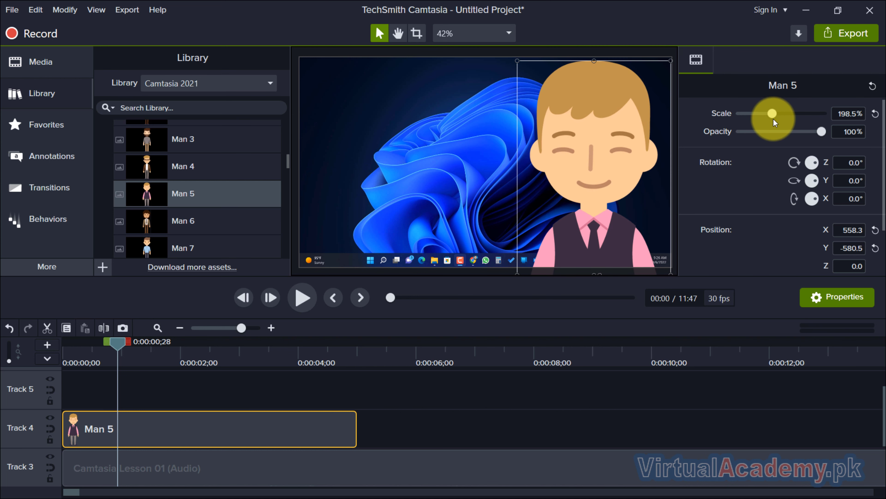
mouse_move(821, 132)
left_mouse_down()
mouse_move(765, 137)
mouse_move(821, 143)
left_mouse_up()
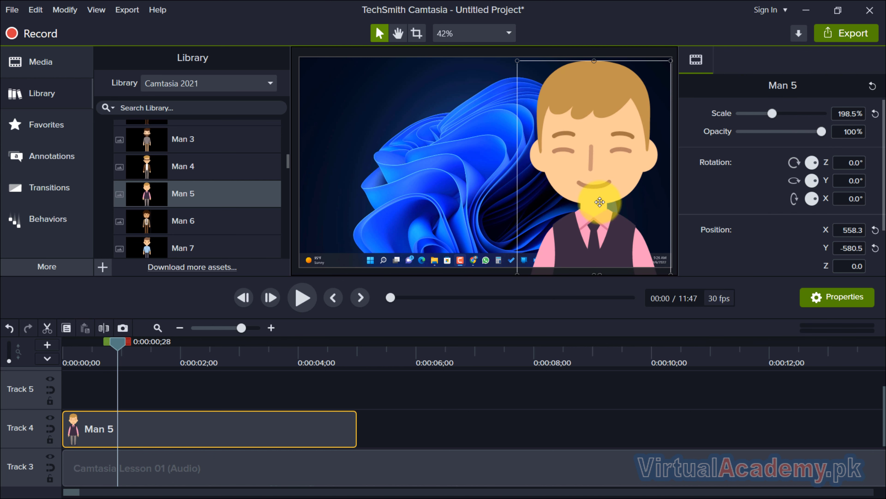
left_click_drag(772, 113, 761, 114)
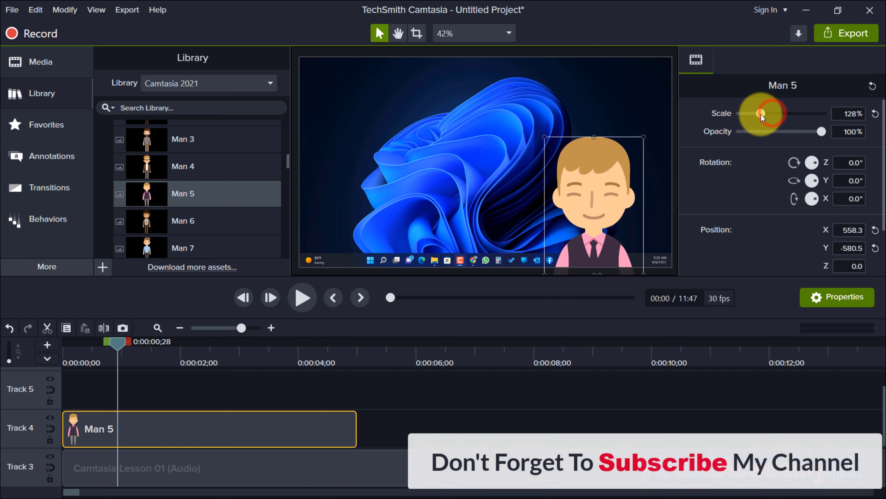
left_click_drag(562, 217, 557, 132)
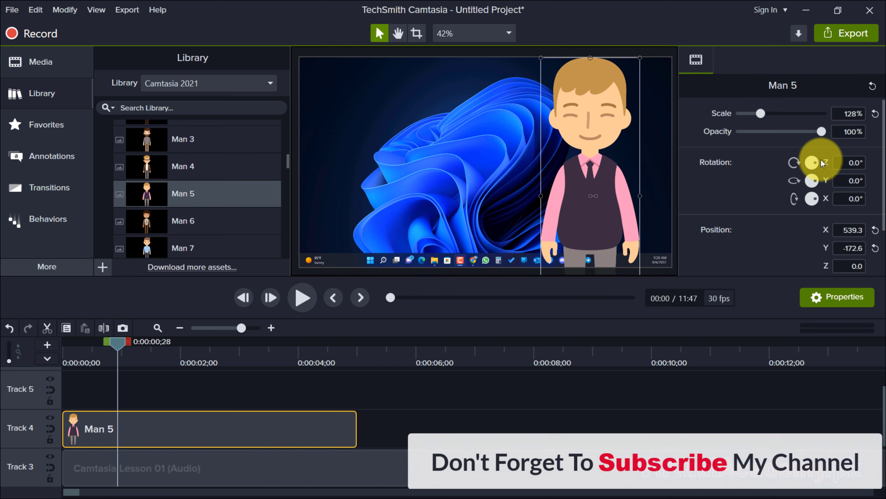
Step: Try an X rotation of 45° on Man 5 and set it back to 0°
left_click(847, 198)
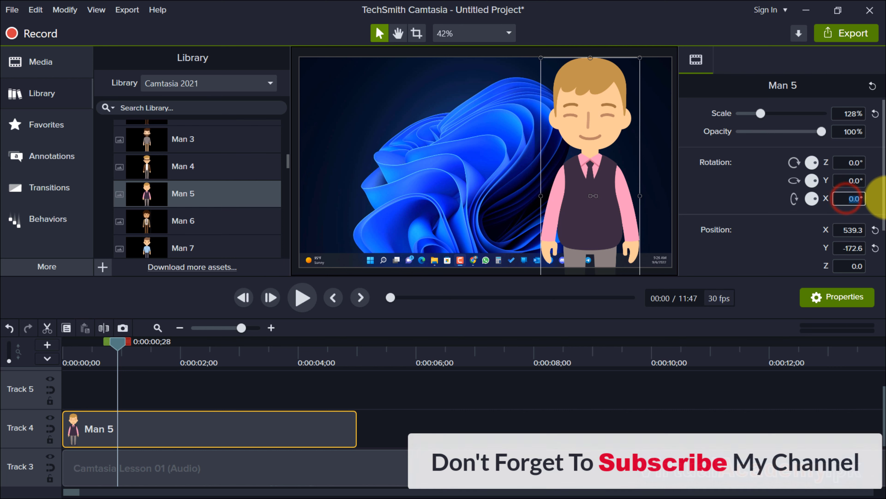
type("45")
key("Return")
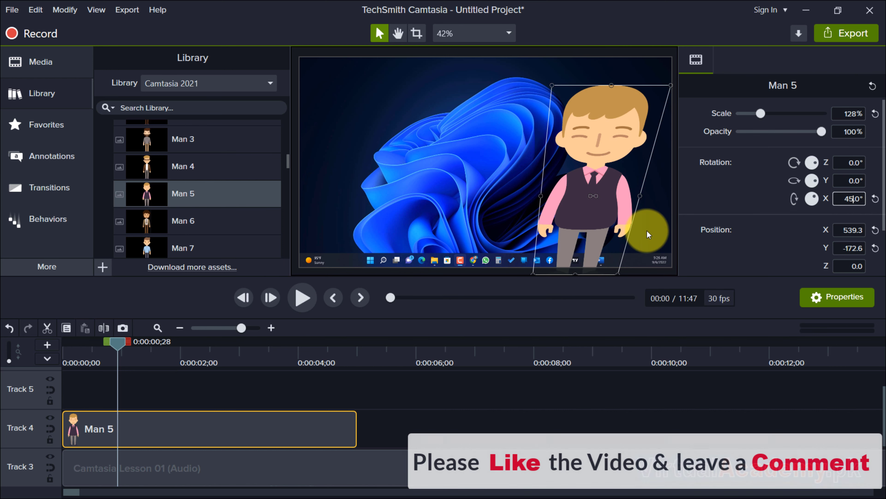
left_click(848, 198)
type("0")
key("Return")
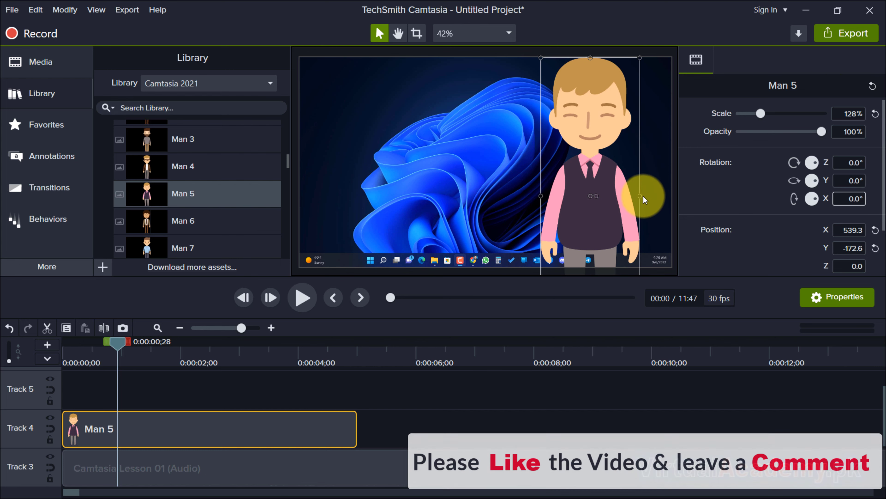
Step: Try rotating and resizing Man 5 directly on the canvas, returning it to 0° Z rotation and 128% scale
left_click_drag(594, 196, 619, 198)
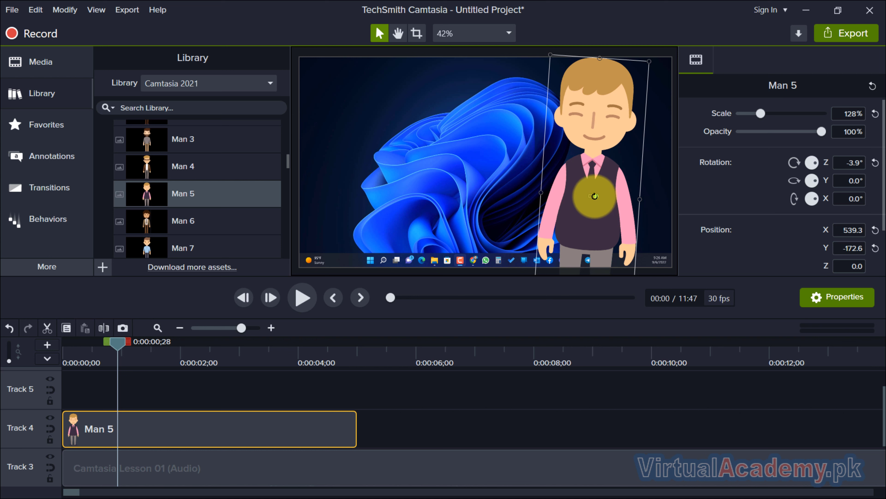
left_click_drag(594, 196, 623, 194)
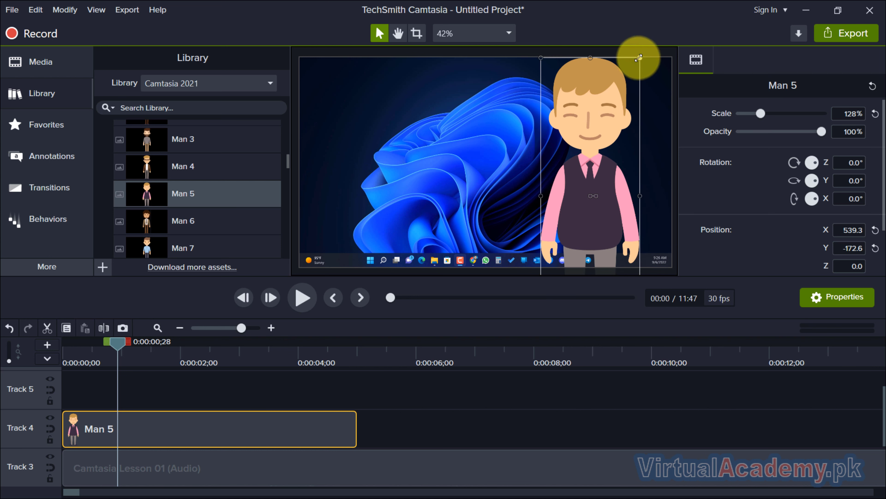
left_click_drag(640, 57, 632, 95)
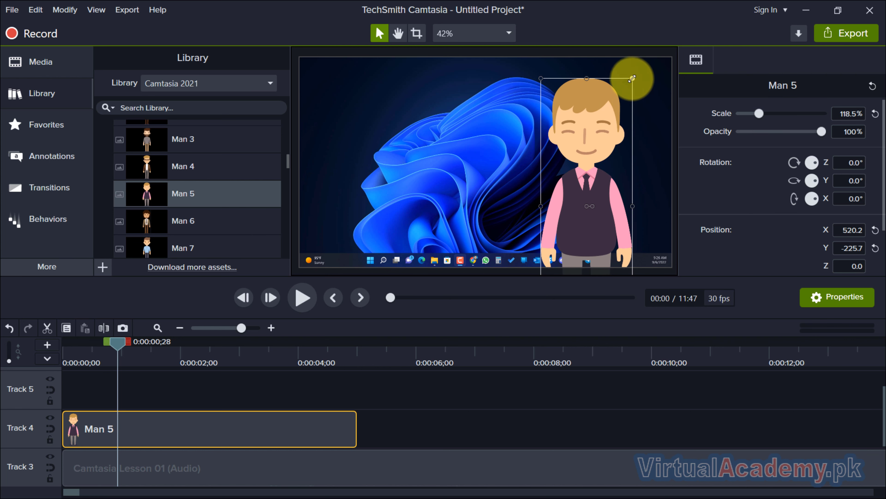
left_click_drag(632, 79, 639, 127)
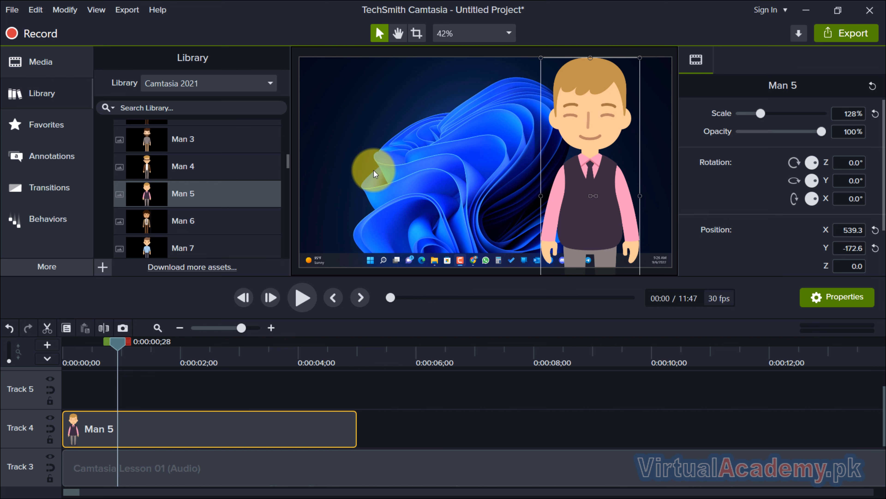
Step: Look through the Woman characters in the People icons and delete the Man 5 clip from Track 4
scroll(155, 169, "down", 3)
scroll(155, 168, "down", 3)
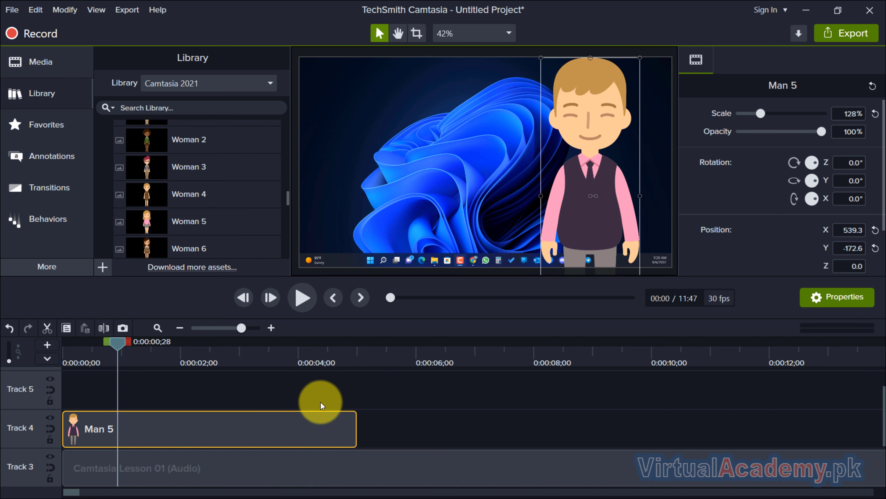
left_click(321, 424)
key("Delete")
Step: Add the octagonbrigade intro from the Intros folder to Track 4, aligned with the start of the timeline
scroll(168, 205, "up", 10)
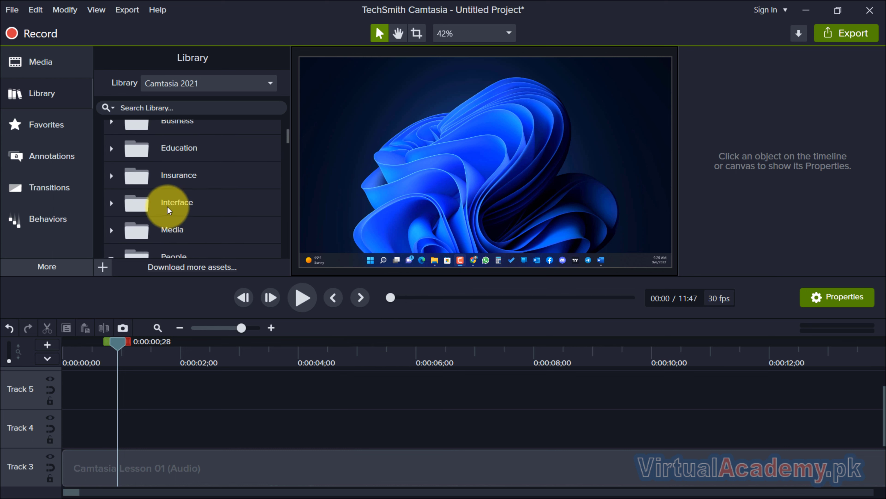
scroll(168, 206, "down", 1)
left_click(110, 192)
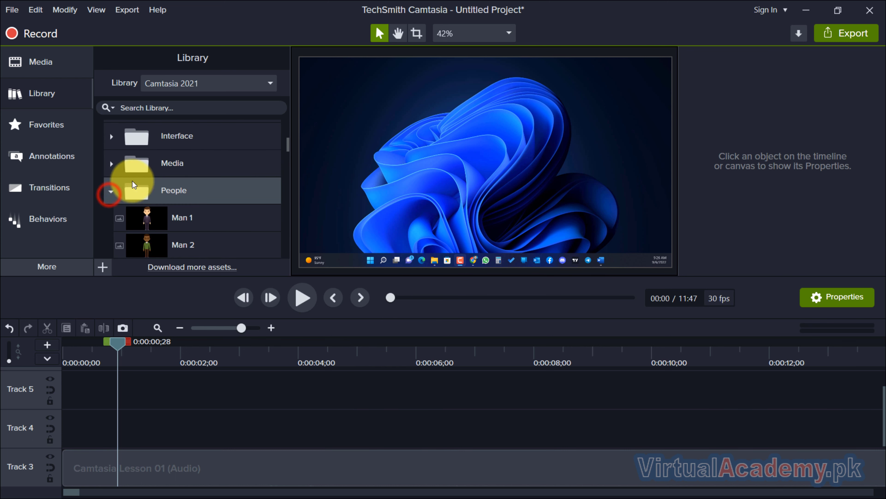
scroll(244, 169, "down", 5)
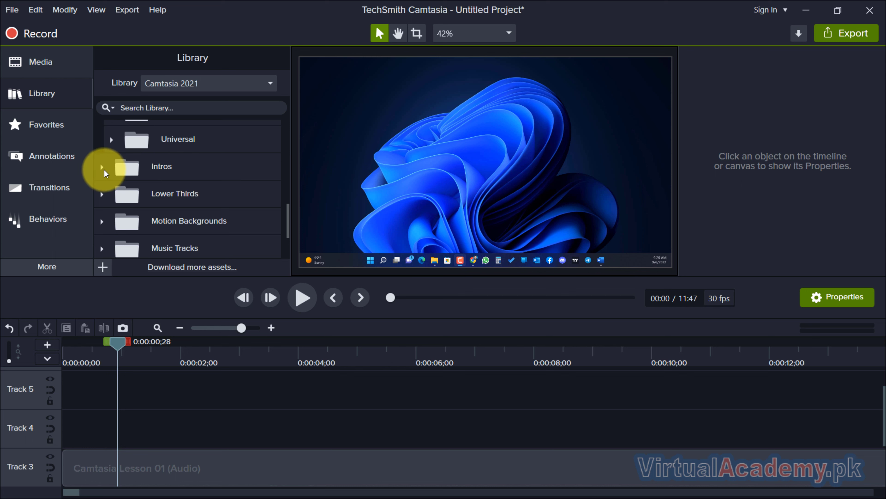
left_click(105, 171)
scroll(199, 158, "down", 2)
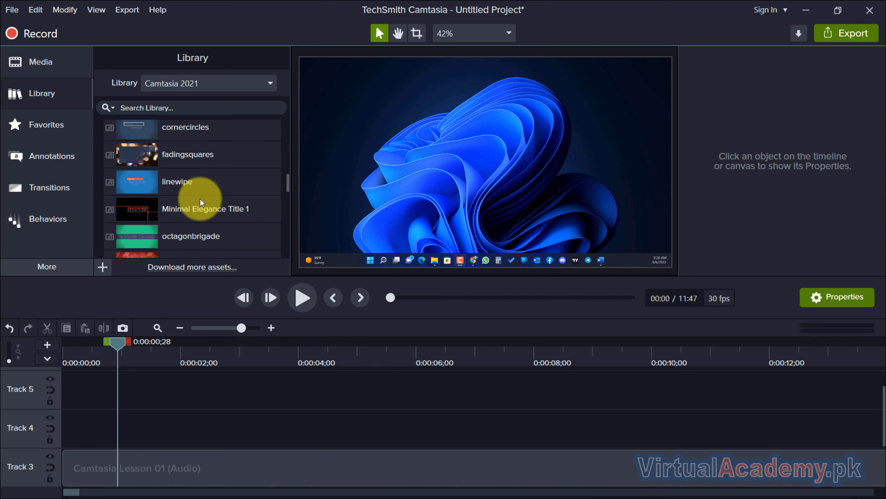
scroll(216, 186, "down", 1)
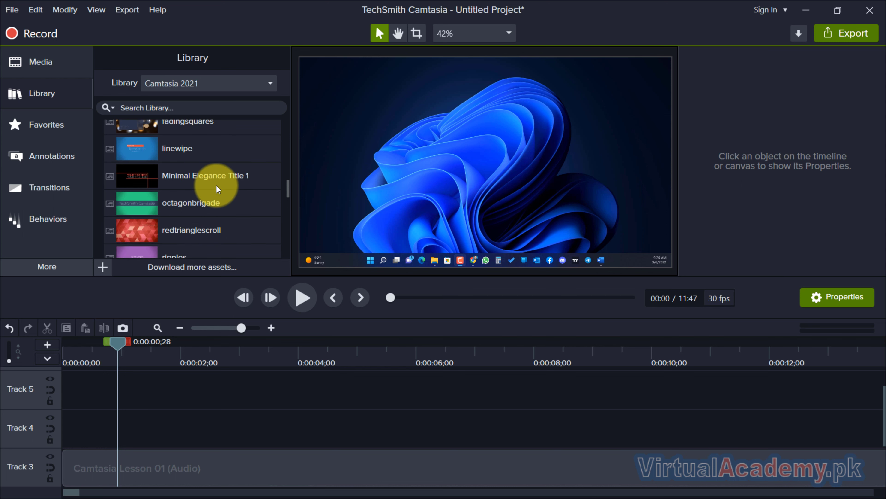
left_click(176, 204)
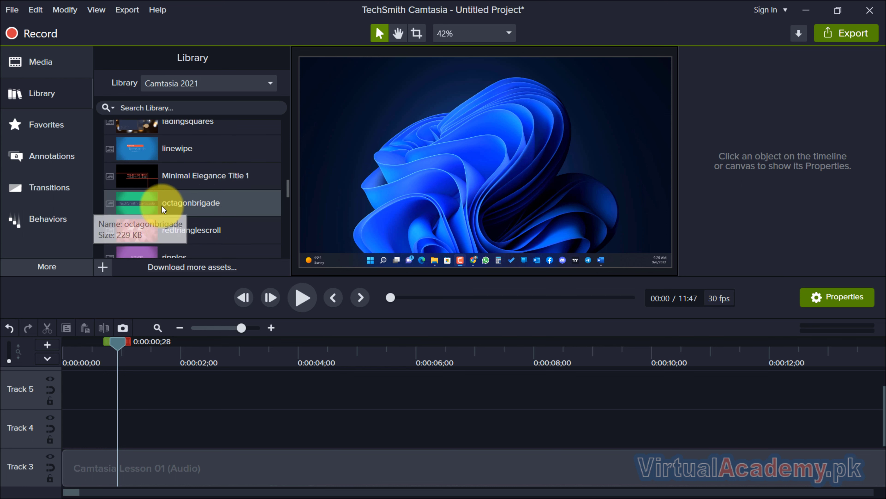
left_click_drag(156, 206, 204, 436)
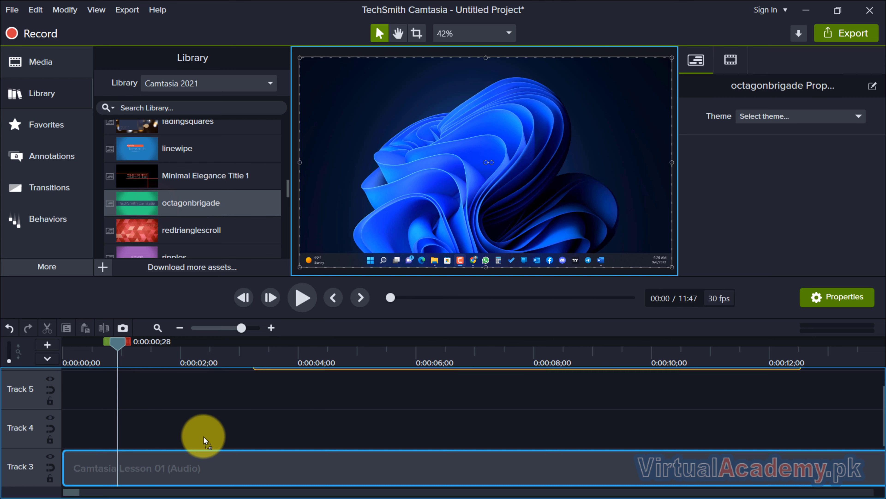
left_click_drag(265, 439, 102, 432)
Step: Preview the octagonbrigade intro from the start of the timeline, pausing while its title is on screen
left_click_drag(117, 340, 64, 331)
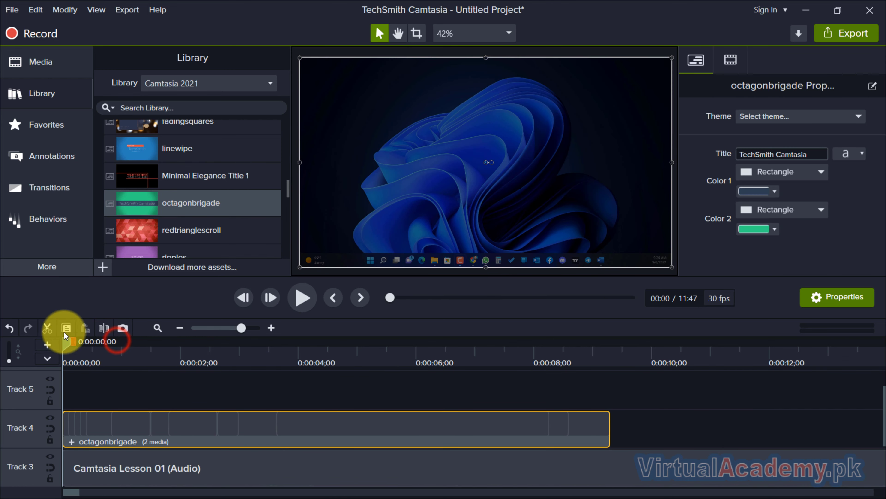
left_click(300, 296)
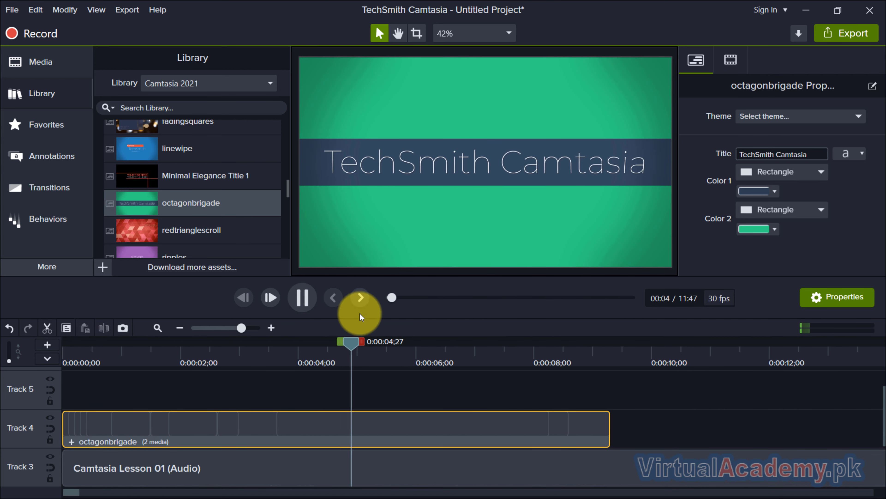
left_click(305, 302)
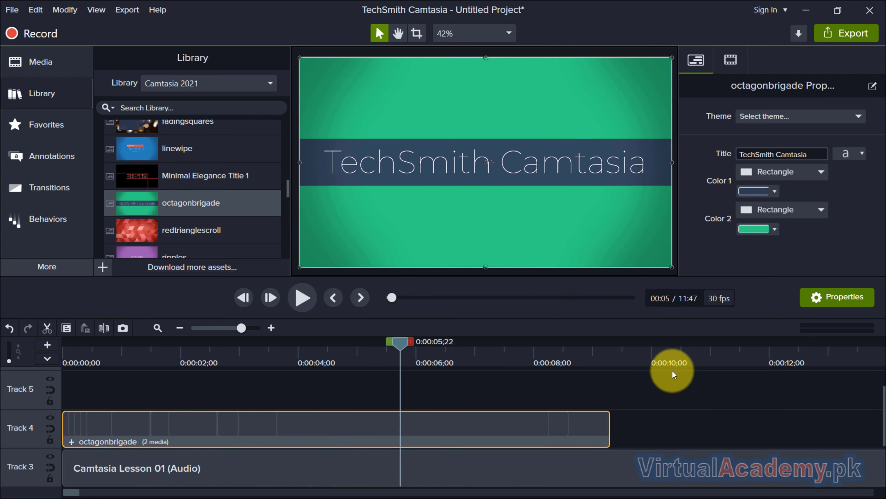
Step: Open the octagonbrigade group on Track 4 to show its separate Text and Shapes tracks
right_click(554, 429)
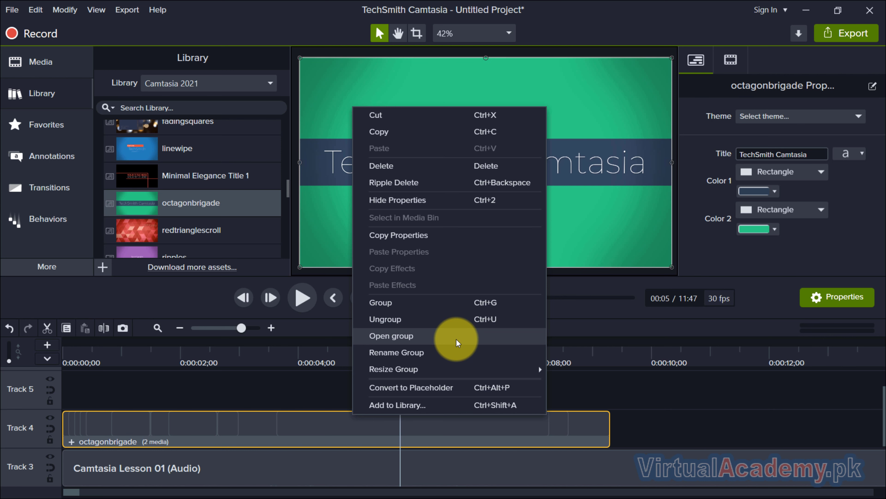
left_click(657, 406)
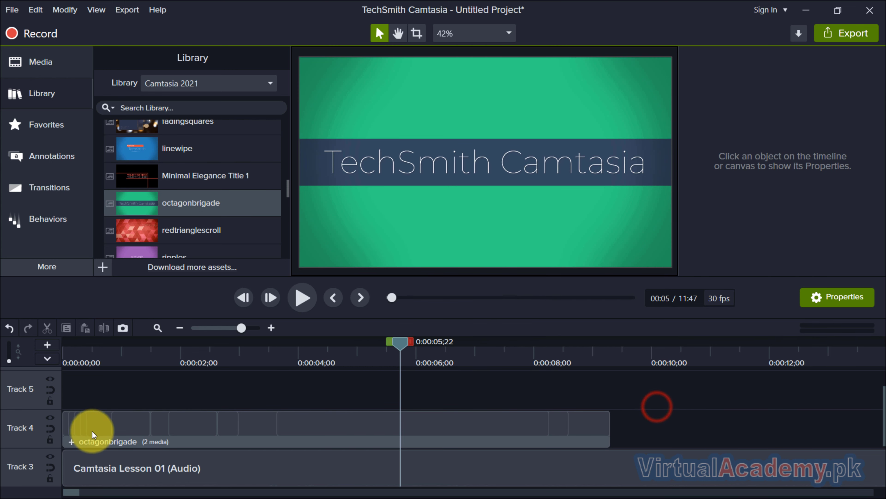
left_click(71, 442)
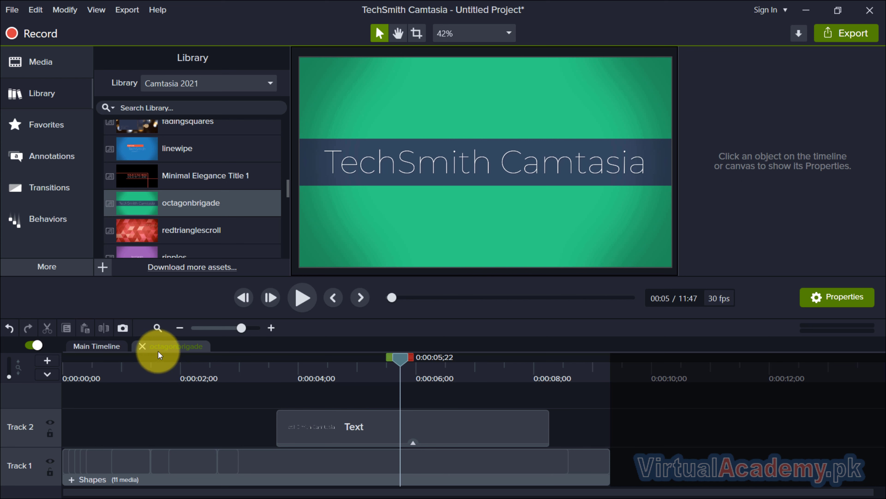
left_click(96, 351)
left_click(171, 351)
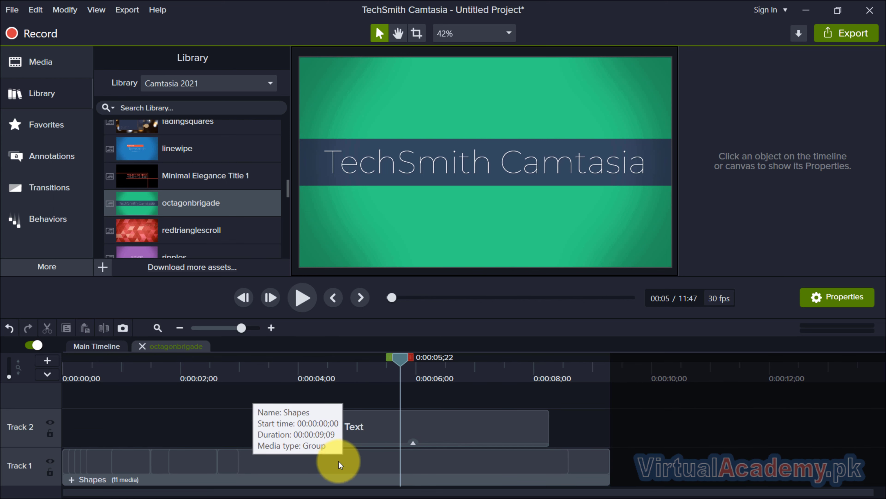
Step: Replace the intro's title text on Track 2 with "Virtual Academy"
left_click(366, 430)
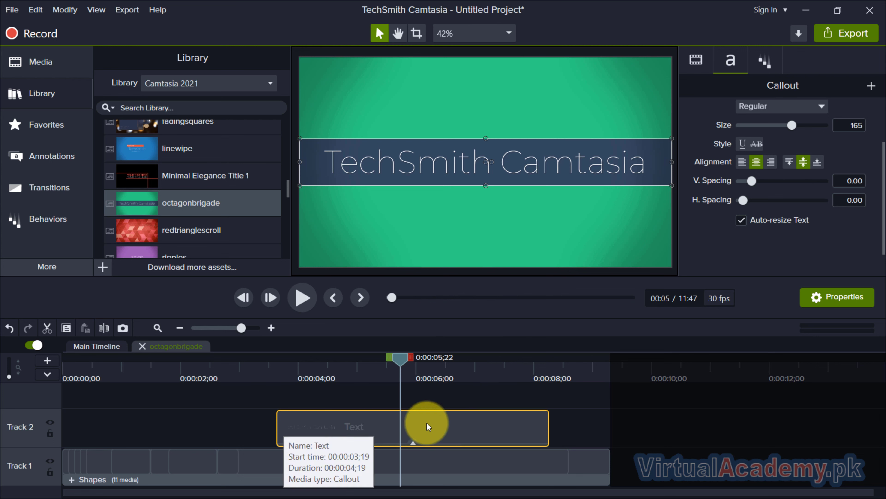
double_click(519, 165)
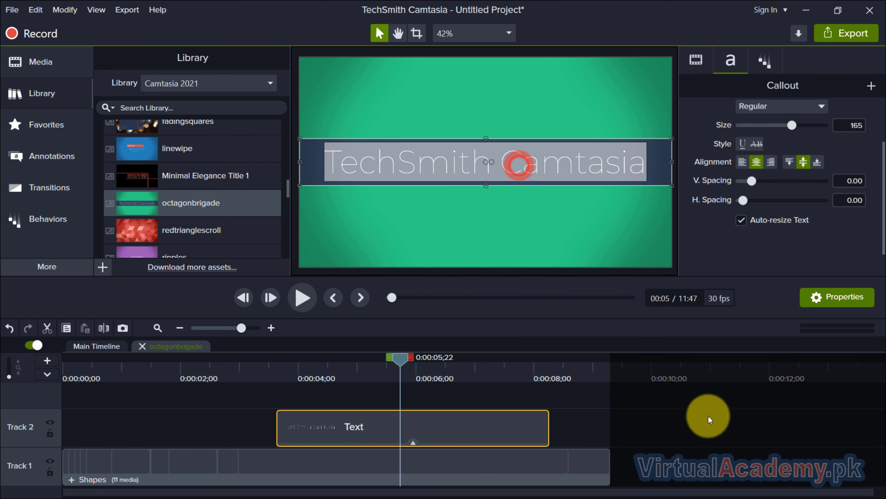
type("Vi")
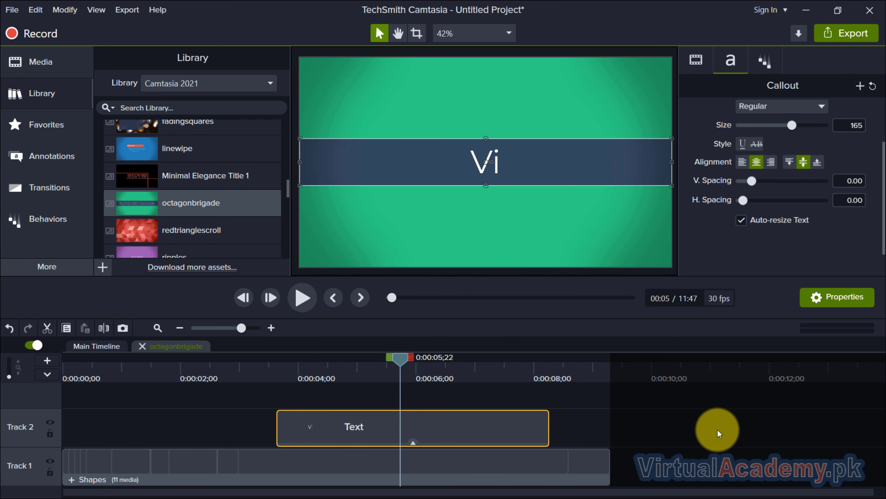
type("rtual Academy")
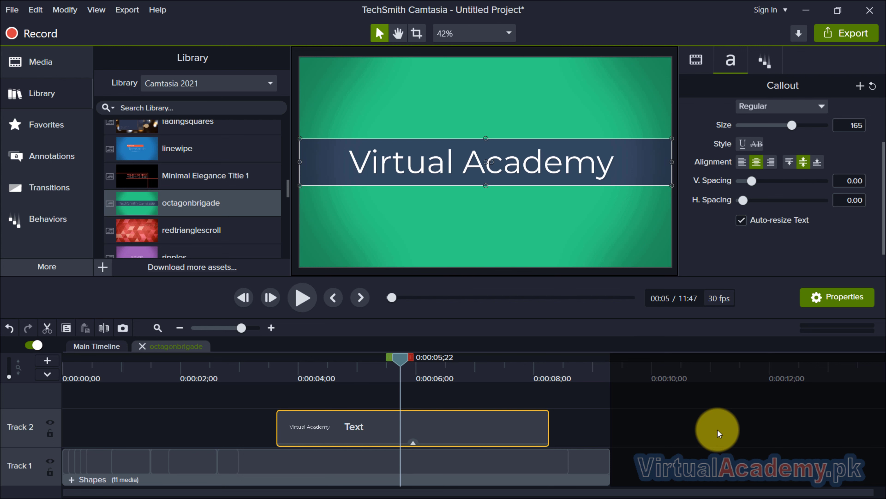
key("BackSpace")
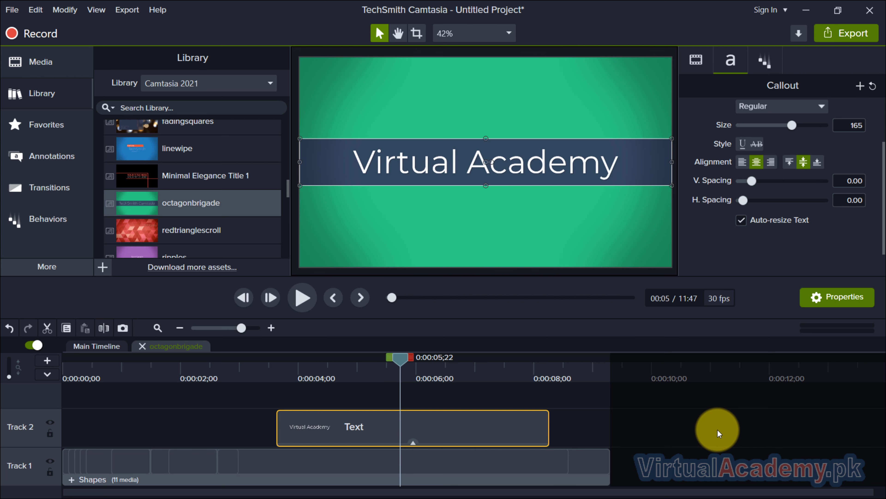
Step: Enlarge the whole "Virtual Academy" title to size 176 and make it Bold
left_click_drag(616, 165, 312, 161)
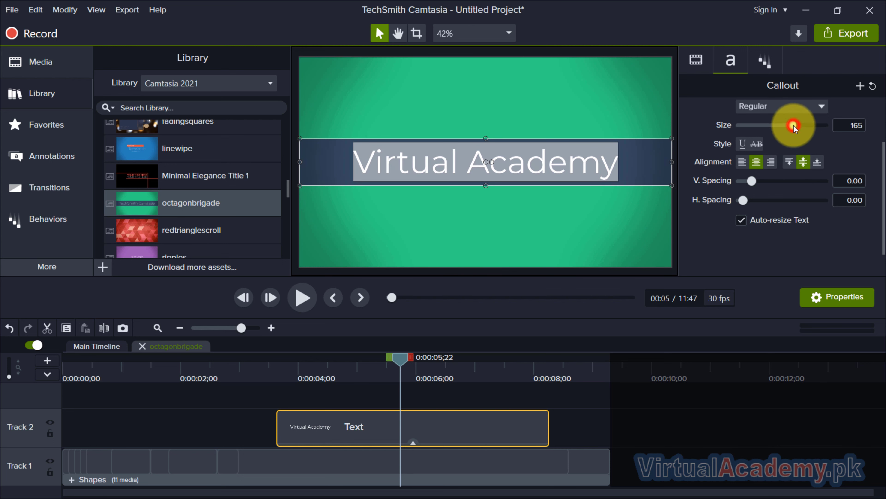
left_click_drag(794, 125, 797, 126)
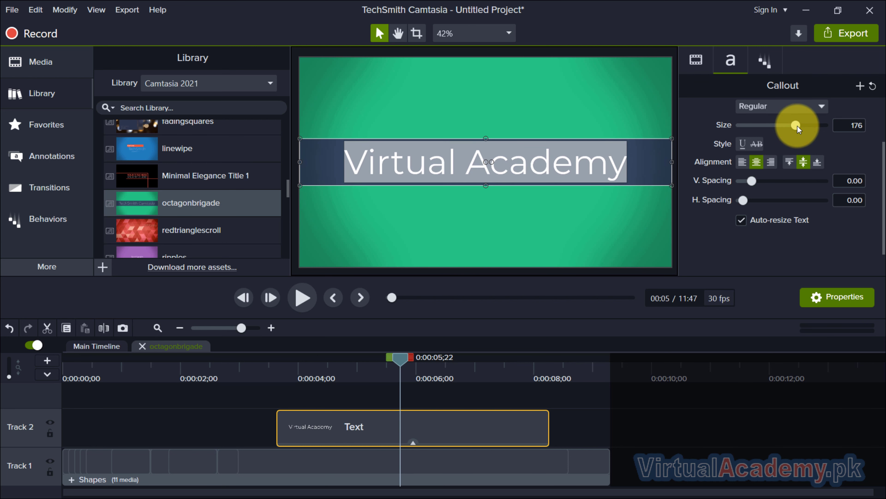
left_click(802, 108)
left_click(773, 150)
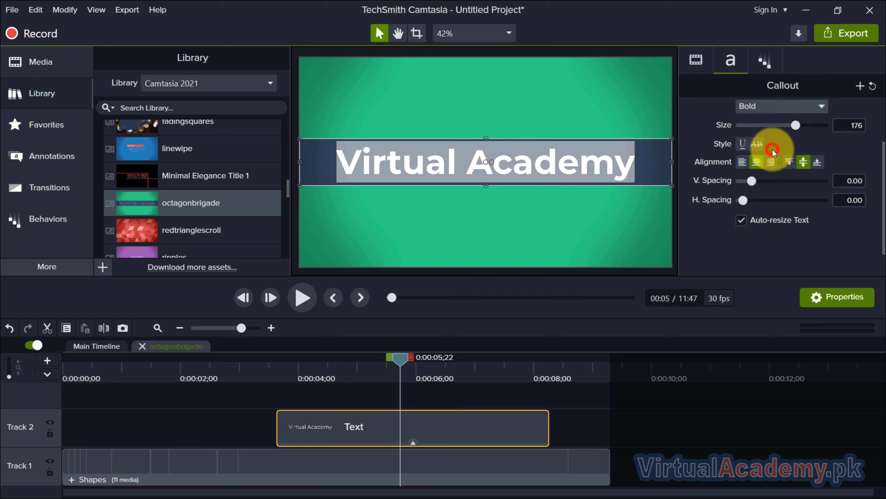
Step: Try the Arial font on the title, then set it to Arial Black
scroll(822, 137, "up", 2)
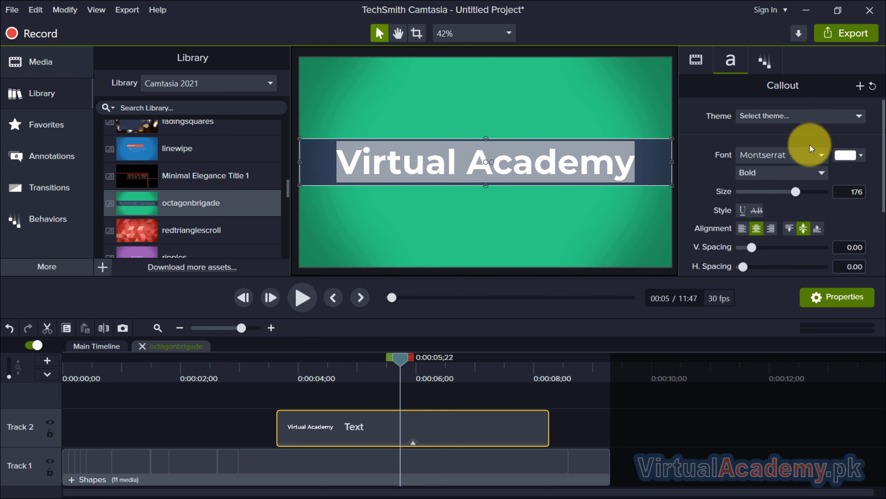
left_click(791, 153)
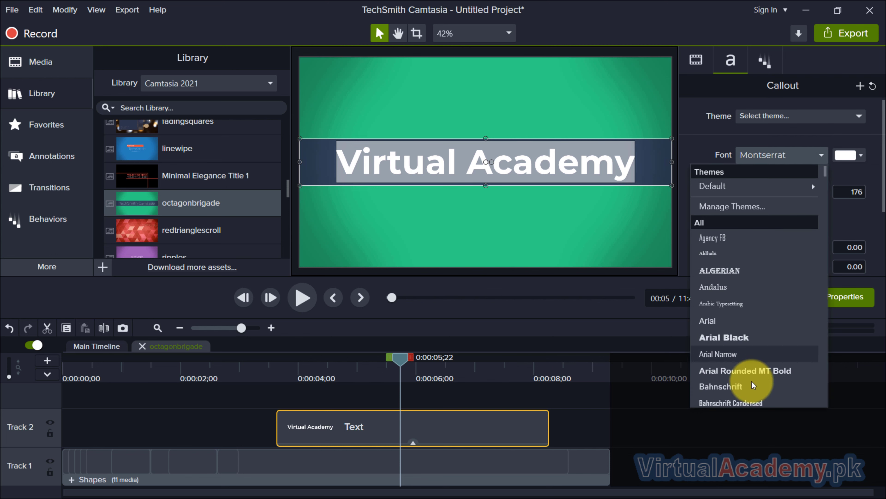
left_click(736, 314)
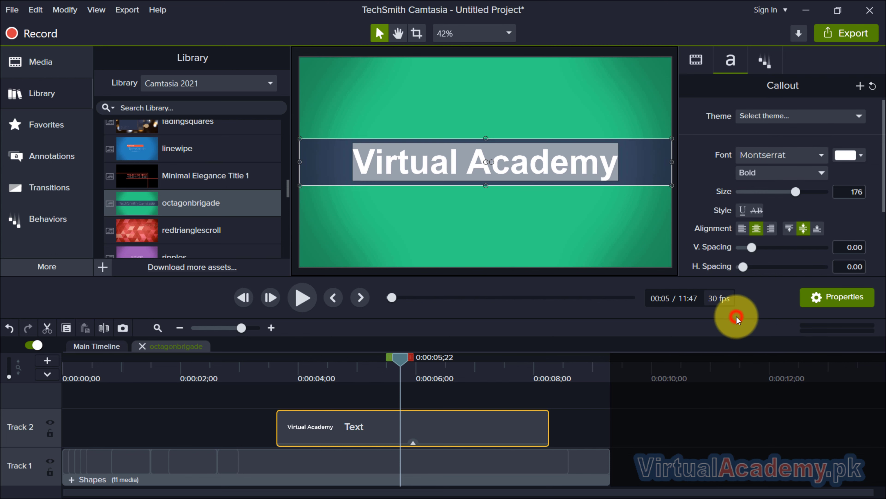
left_click(761, 154)
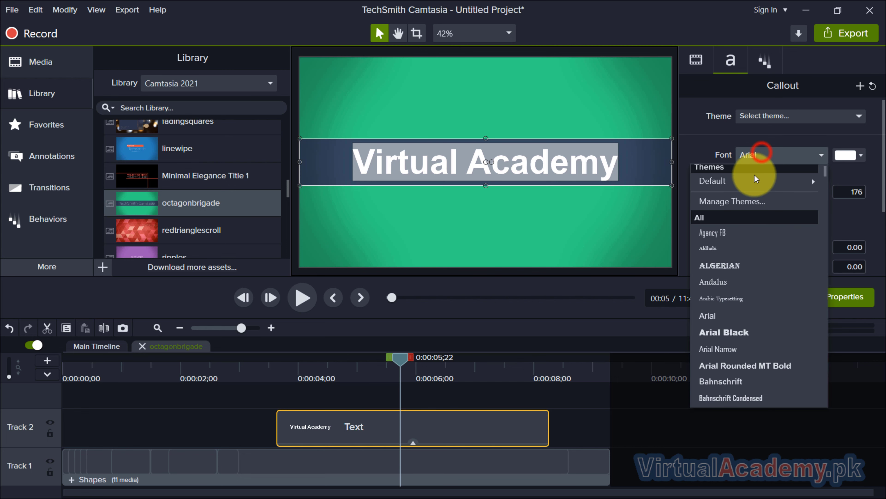
left_click(734, 337)
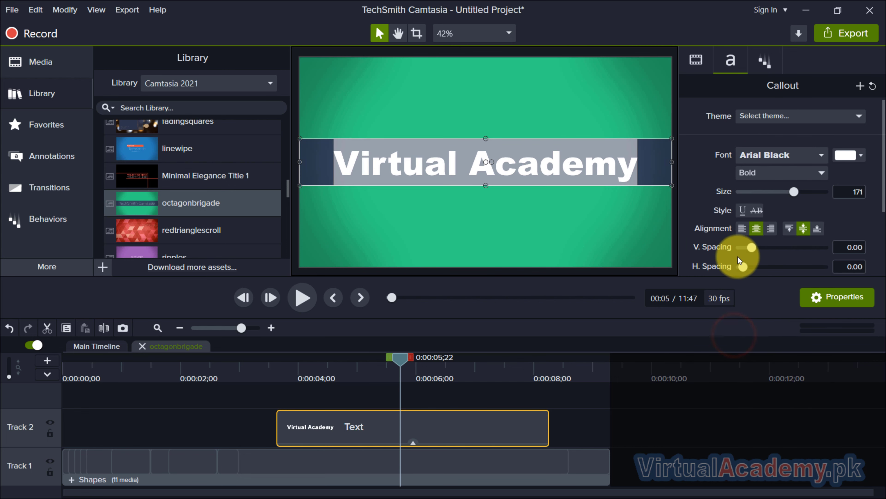
Step: Try the olive green theme colour on the title text, then set it to light grey and deselect the text
left_click(843, 156)
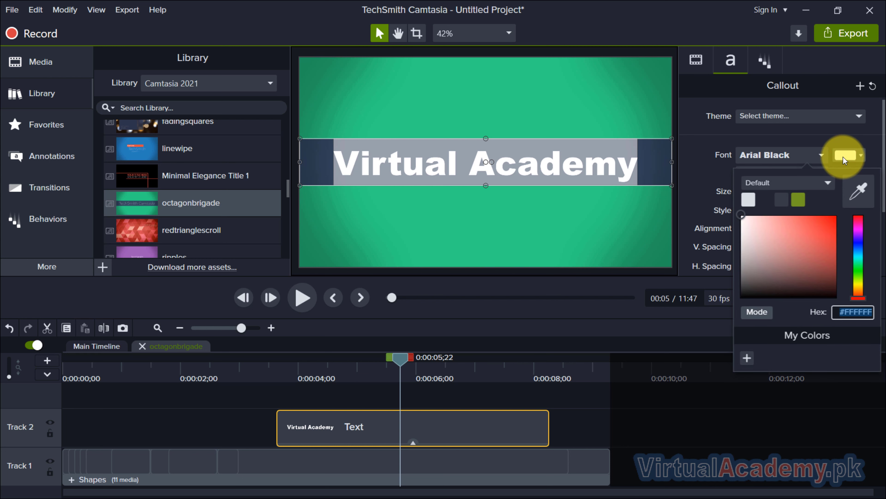
left_click(798, 201)
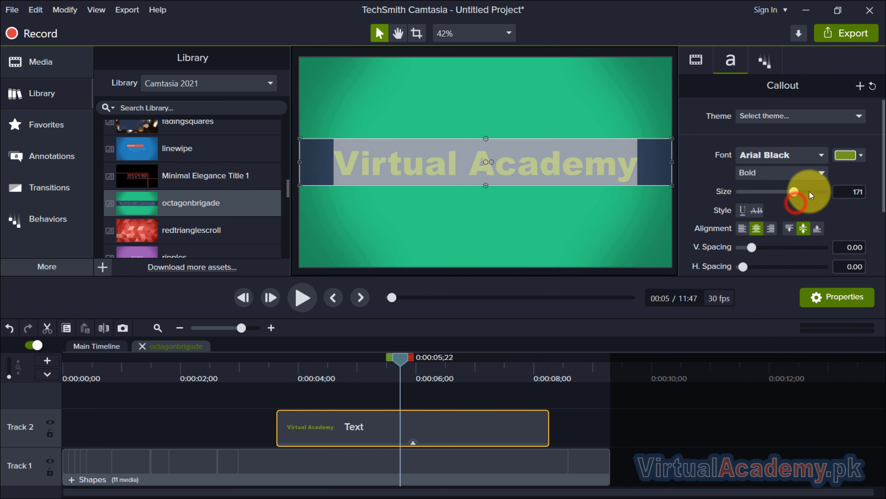
left_click(844, 155)
left_click(749, 201)
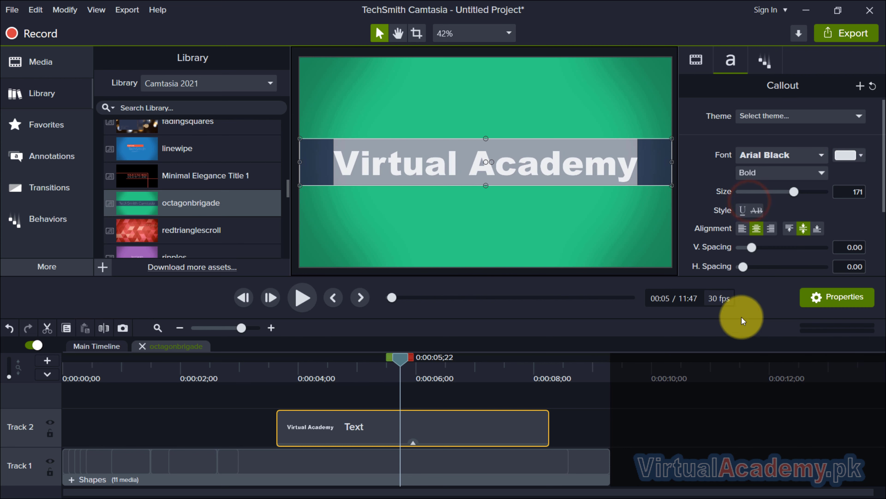
left_click(749, 294)
left_click(732, 419)
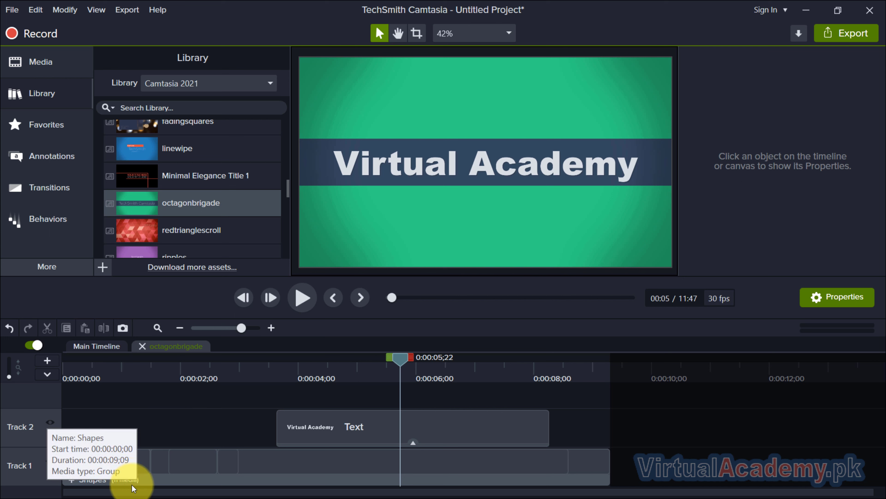
Step: Open the Shapes group inside octagonbrigade and look through its tracks
left_click(71, 480)
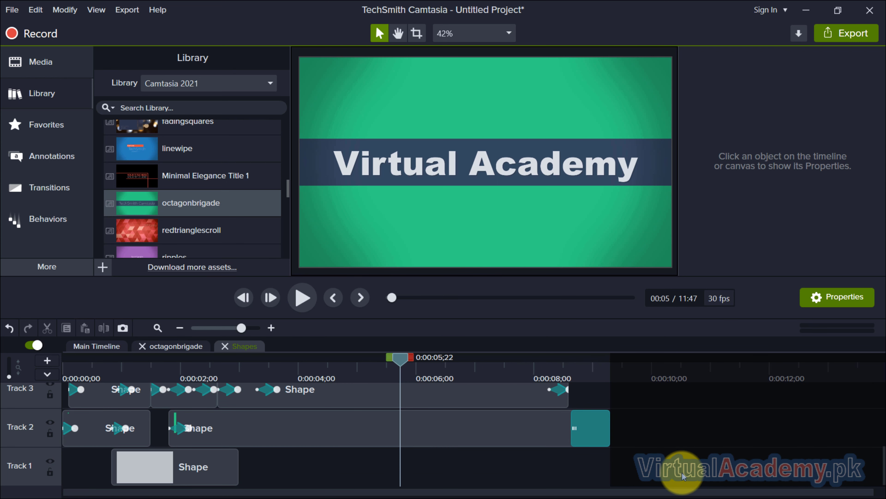
scroll(707, 432, "up", 3)
scroll(706, 432, "down", 3)
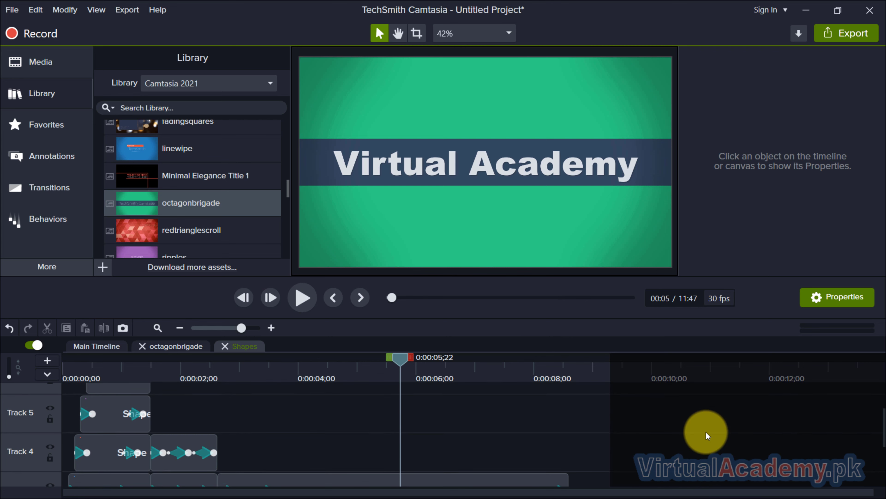
Step: Change the fill of the Track 1 rectangle to the near-black default theme colour, with the playhead at 0:00:01;25
left_click(206, 468)
mouse_move(400, 357)
left_mouse_down()
mouse_move(192, 360)
mouse_move(171, 367)
mouse_move(171, 377)
left_mouse_up()
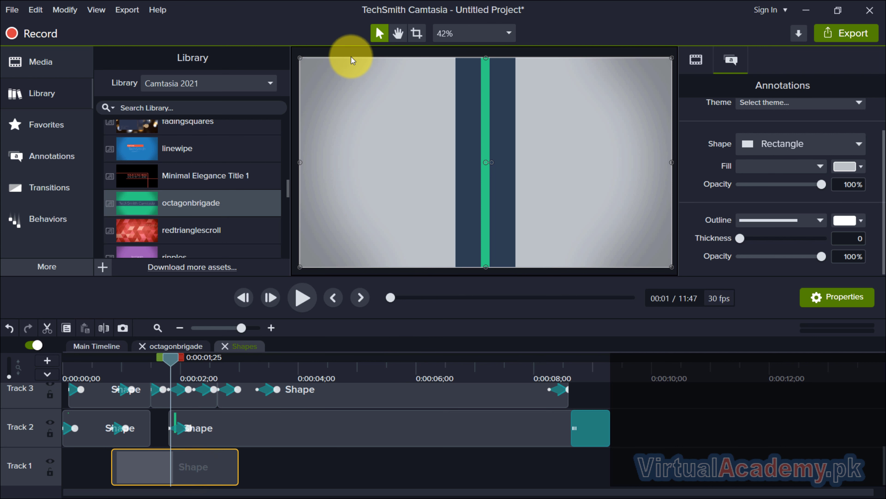
left_click(859, 167)
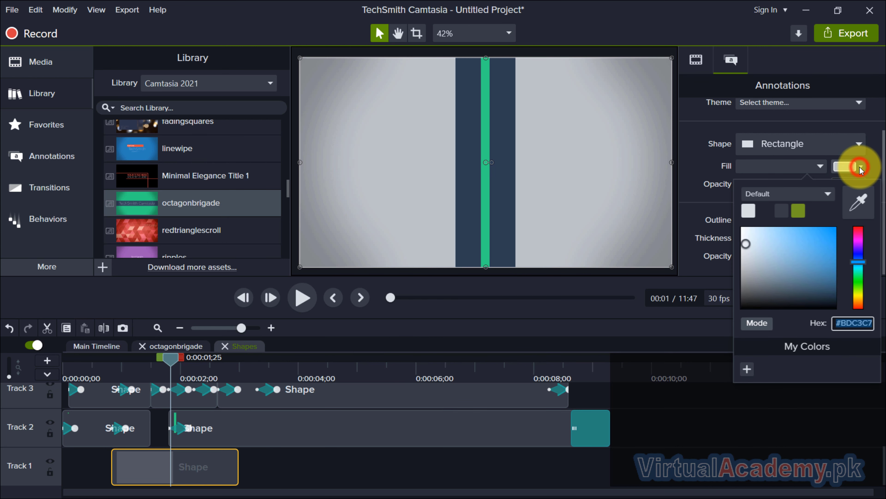
left_click(765, 211)
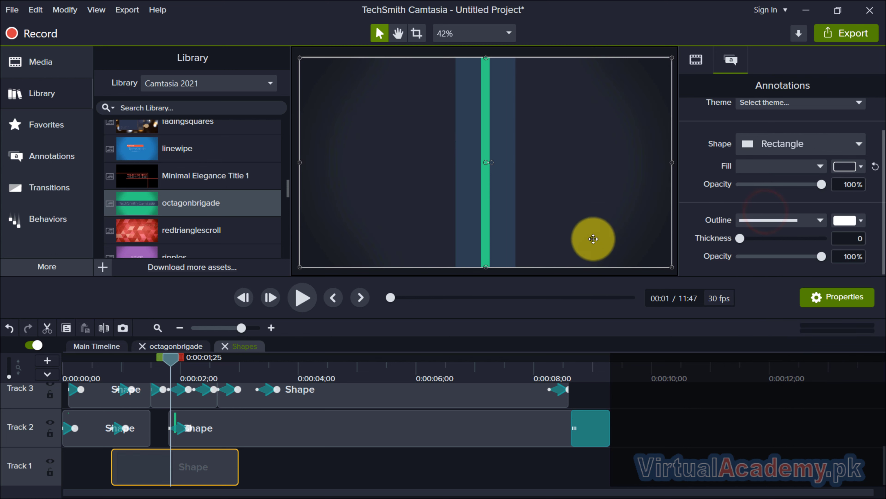
Step: Change the fill of the first octagon shape on Track 2 to the default theme's dark grey, with the playhead at 0:00:00;17
left_click_drag(172, 367, 95, 357)
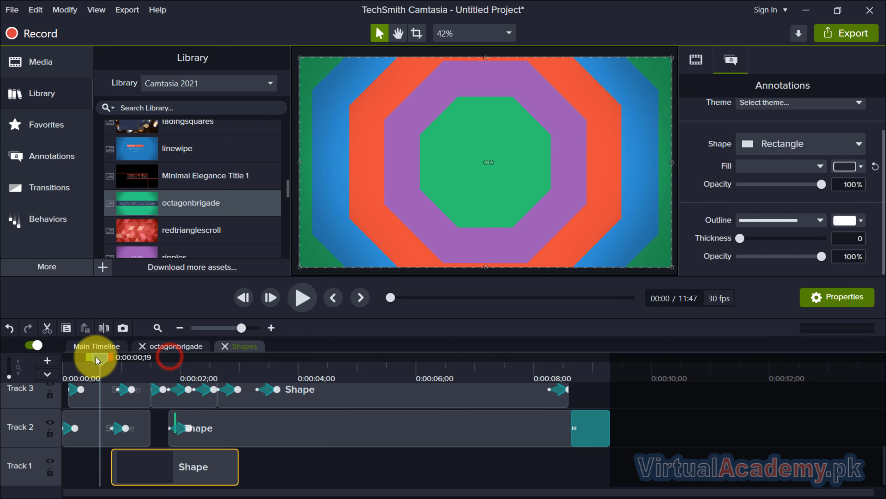
left_click(97, 431)
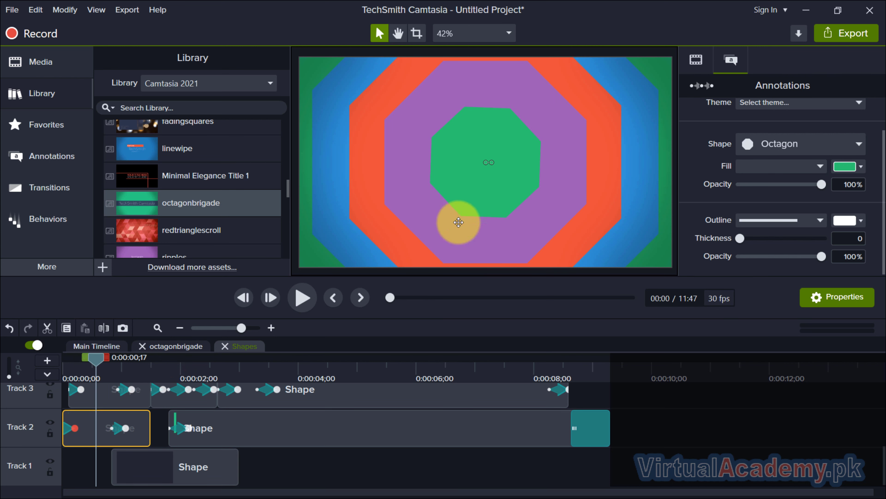
left_click(841, 169)
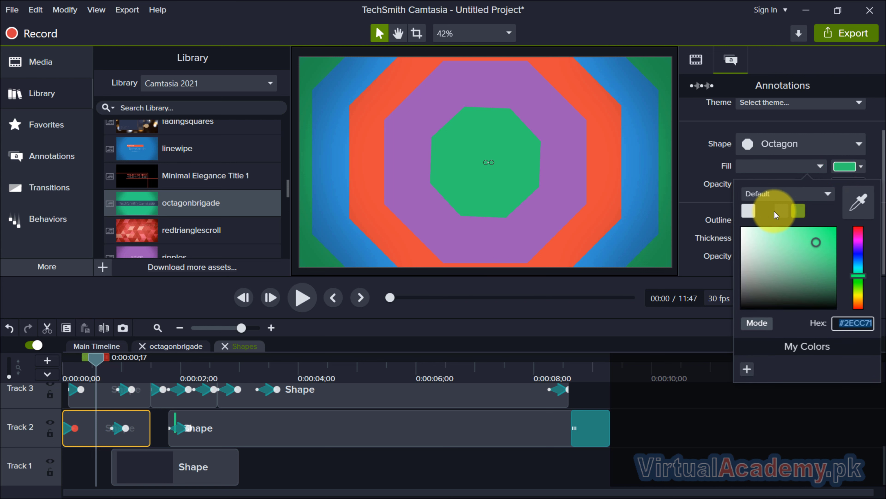
left_click(782, 211)
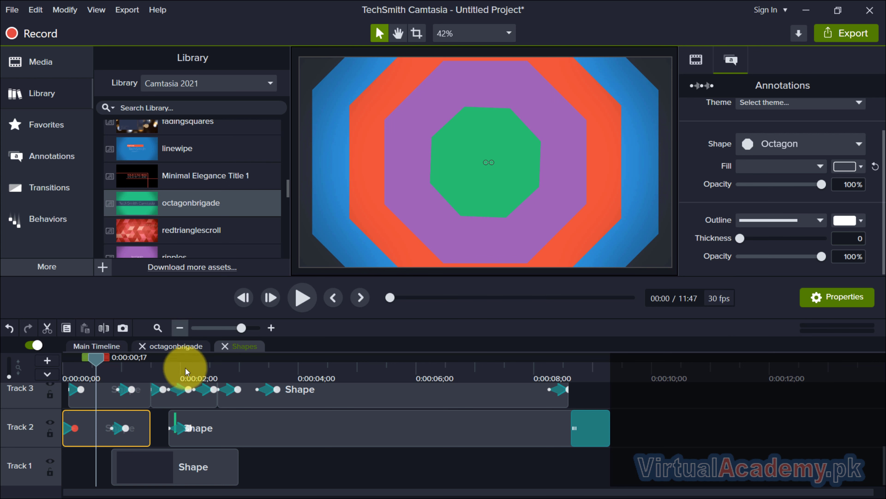
Step: Inspect the long shapes on Track 2 and Track 3 with the playhead at 0:00:05;24 and 0:00:02;01
left_click(236, 425)
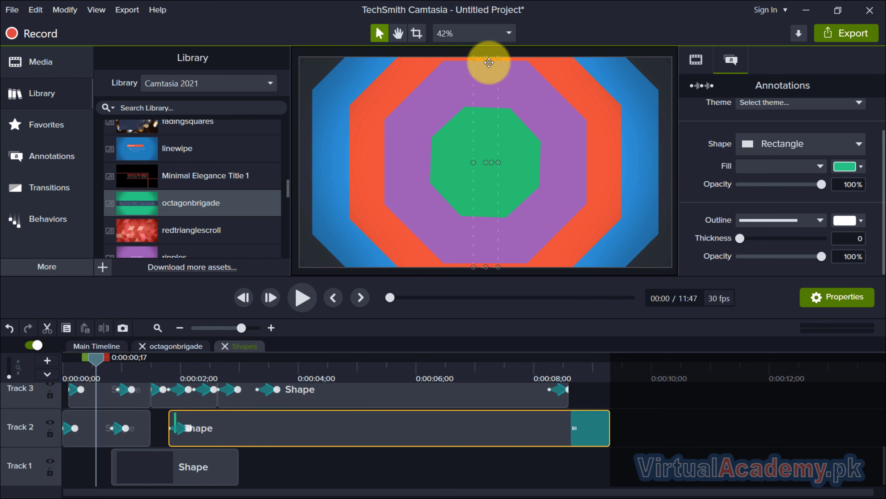
left_click(419, 387)
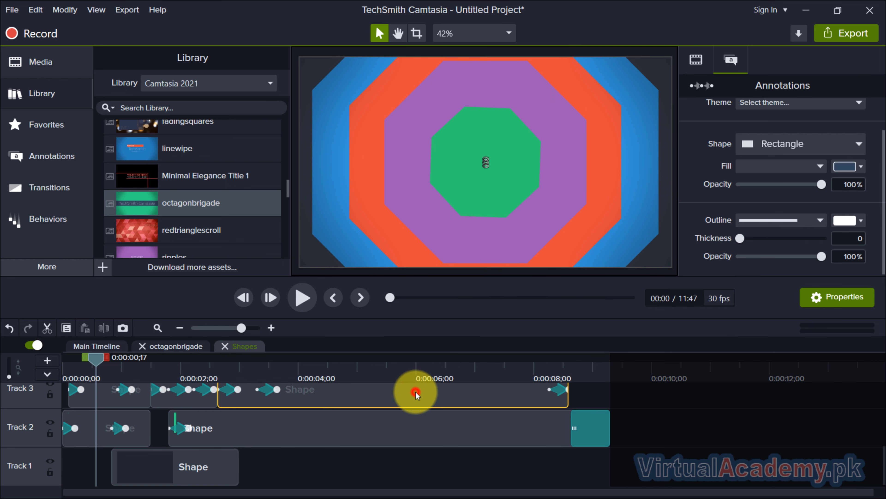
scroll(409, 385, "up", 1)
left_click(407, 382)
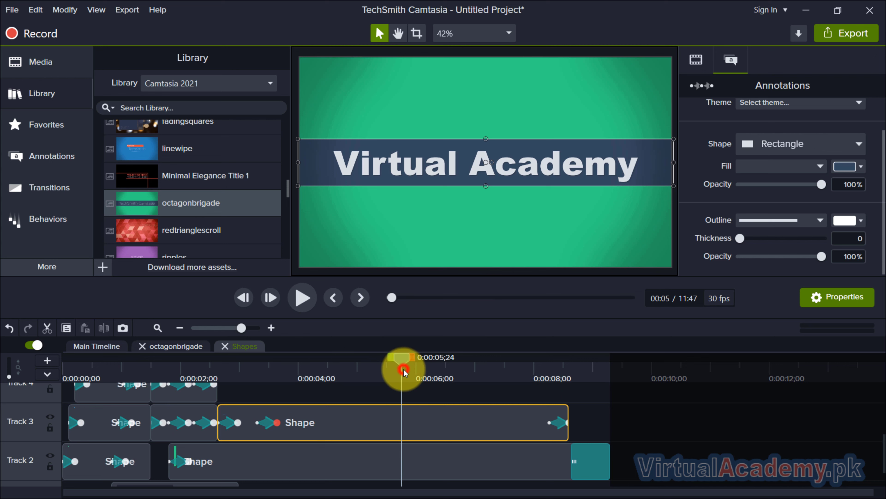
left_click(430, 458)
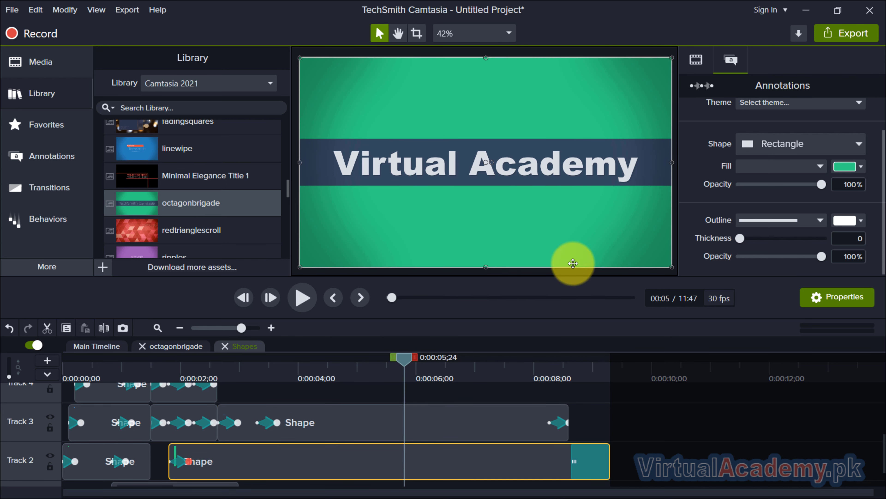
left_click(182, 370)
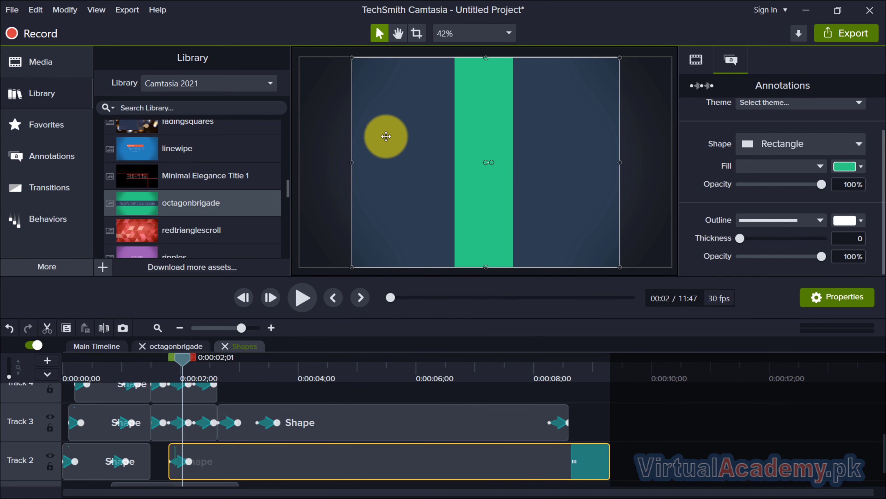
Step: Change the fill of the first octagon on Track 4 to pink #EE1786, with the playhead at 0:00:00;22, and deselect it
left_click(111, 397)
left_click(105, 367)
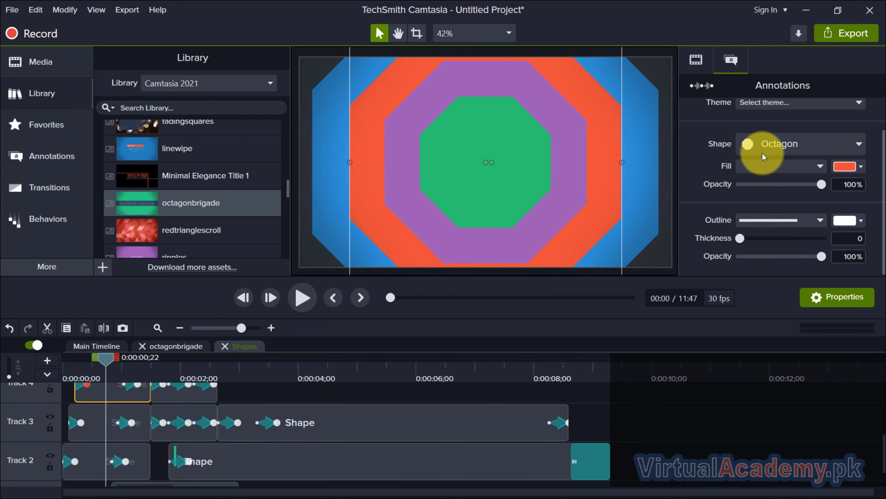
left_click(844, 166)
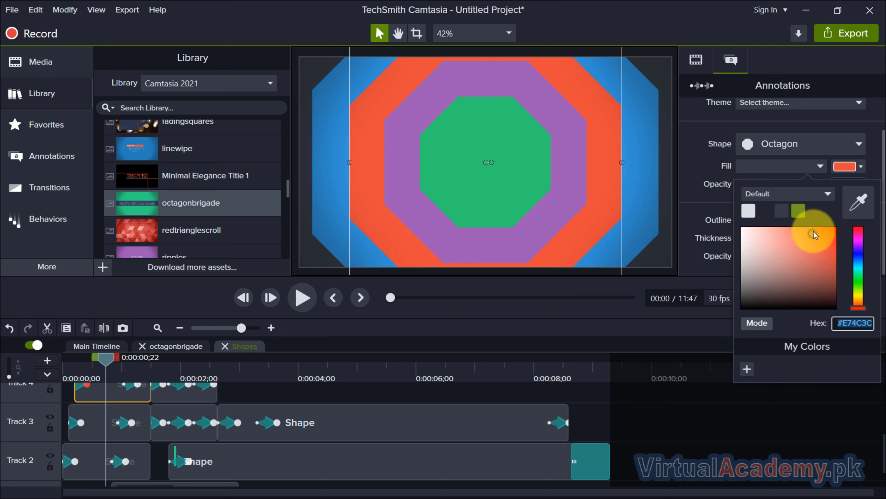
left_click(859, 231)
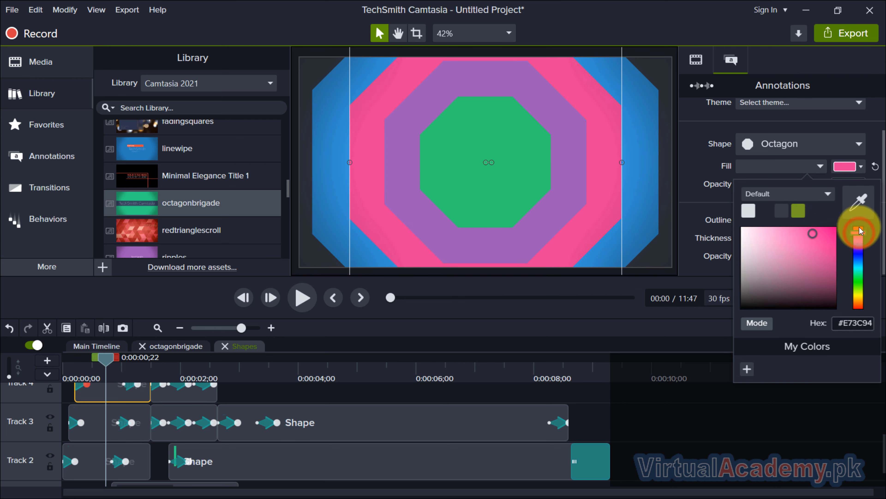
left_click(828, 231)
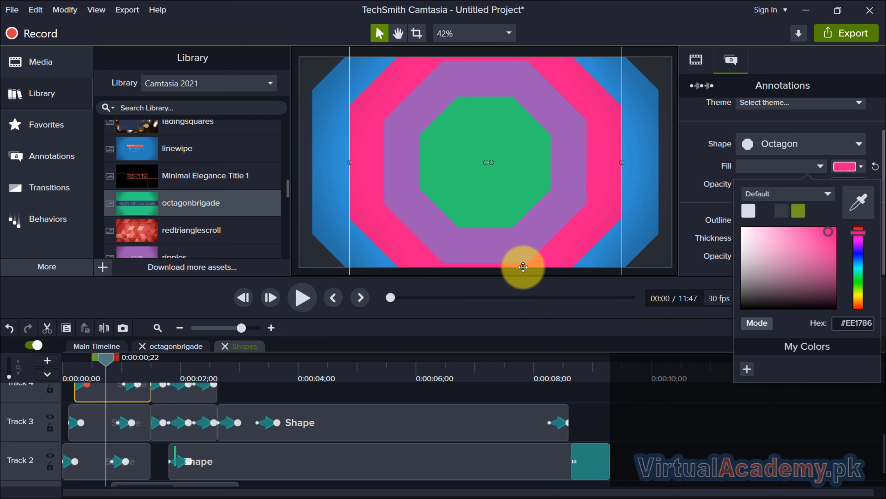
left_click(765, 425)
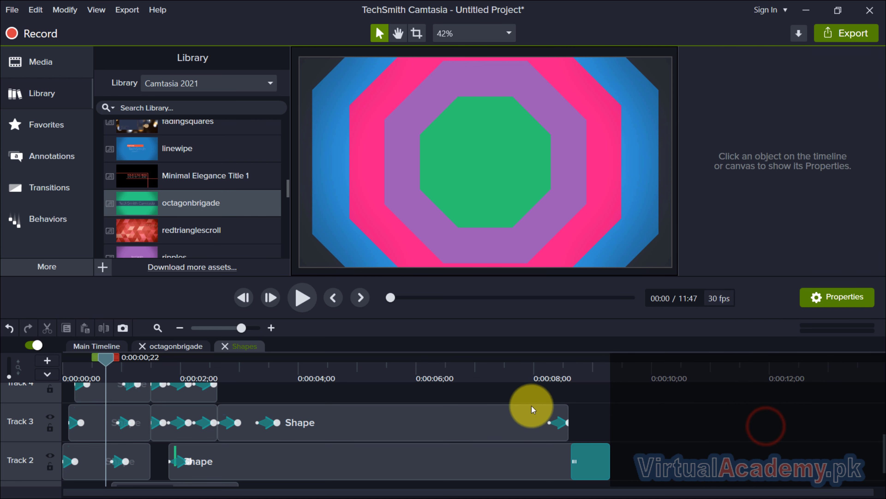
Step: Close the Shapes and octagonbrigade groups to return to the main timeline
left_click(439, 453)
left_click(308, 383)
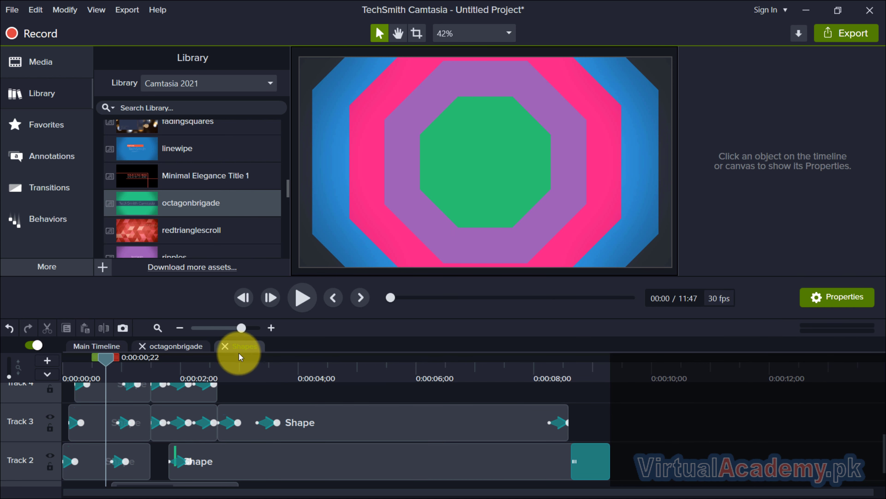
left_click(225, 348)
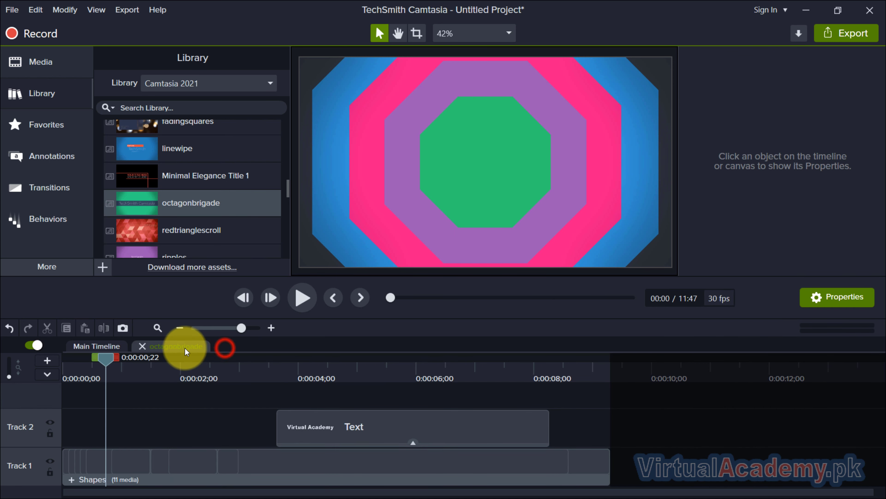
left_click(144, 345)
Step: Play the customised intro from the start of the timeline and pause at 0:00:05;23
left_click_drag(106, 342, 63, 342)
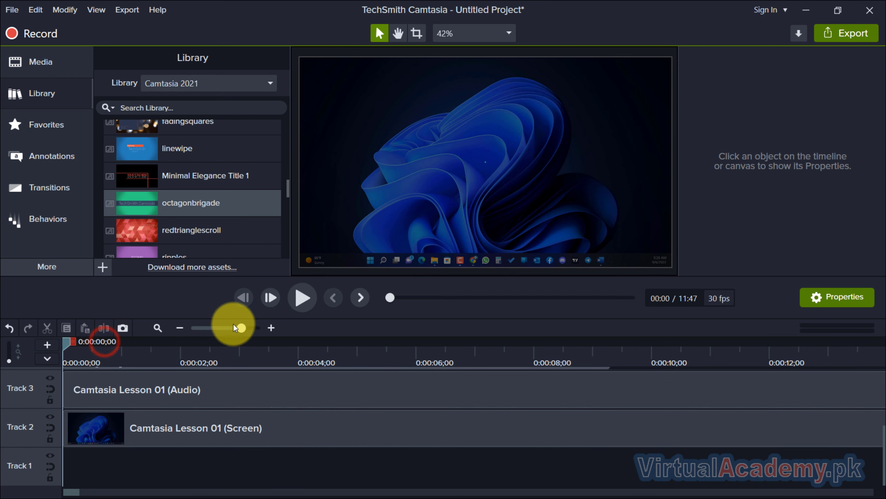
left_click(300, 298)
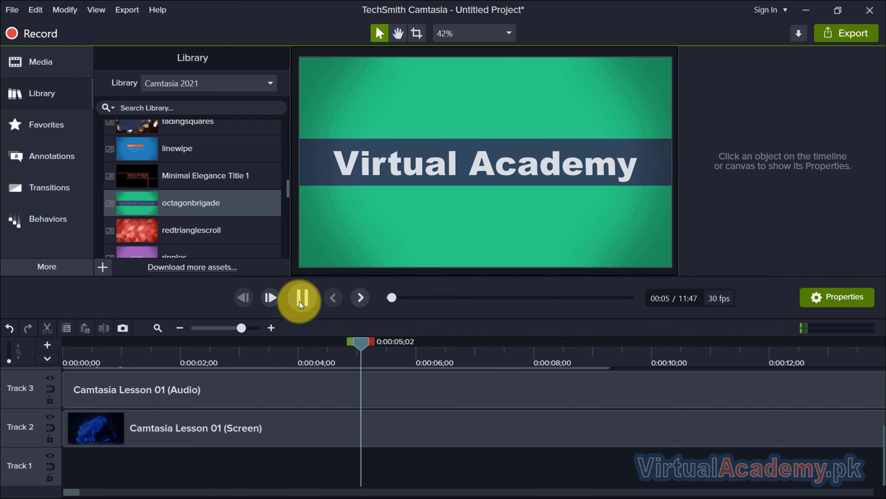
left_click(300, 297)
Step: Move the octagonbrigade clip from Track 4 up to Track 5, keeping it at the start of the timeline
scroll(552, 414, "up", 3)
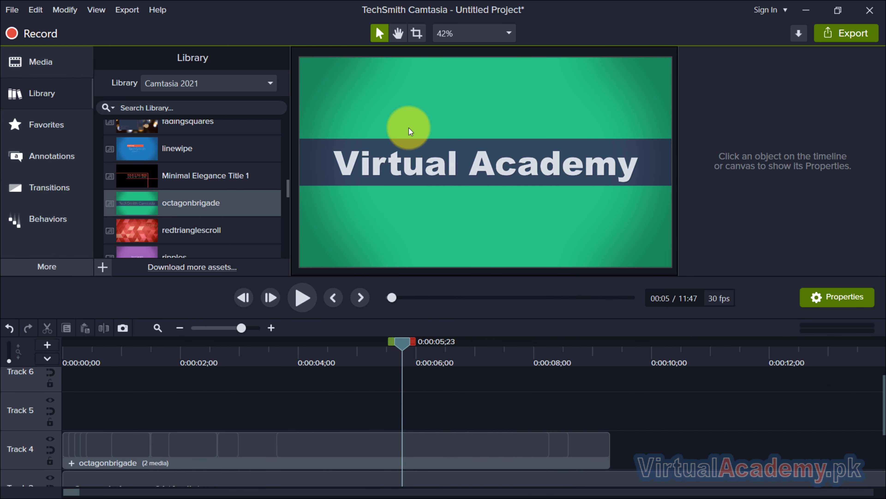
left_click_drag(468, 443, 465, 410)
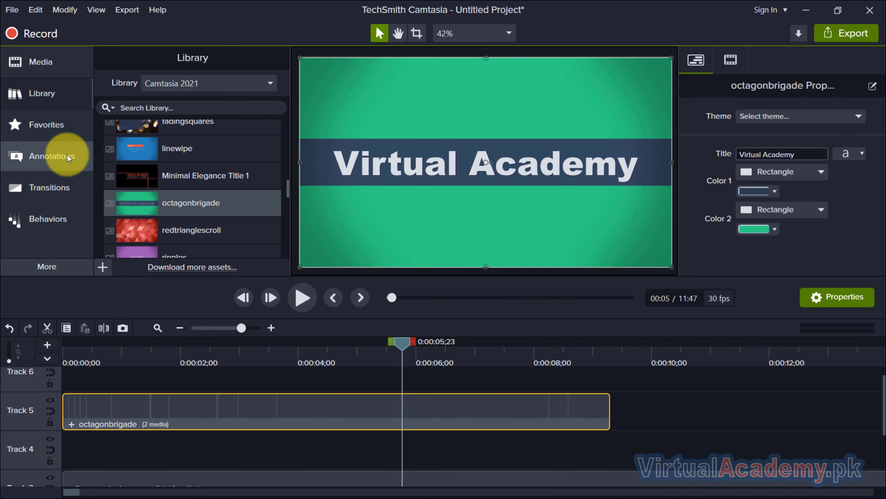
Step: Add atthetop from the library's Music Tracks folder to Track 4 and align it with the start of the timeline
scroll(132, 155, "up", 10)
scroll(131, 155, "down", 5)
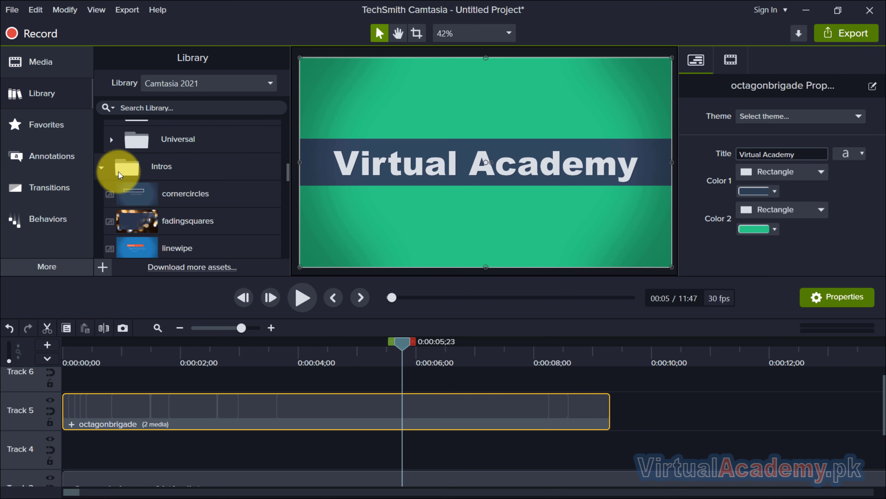
left_click(100, 168)
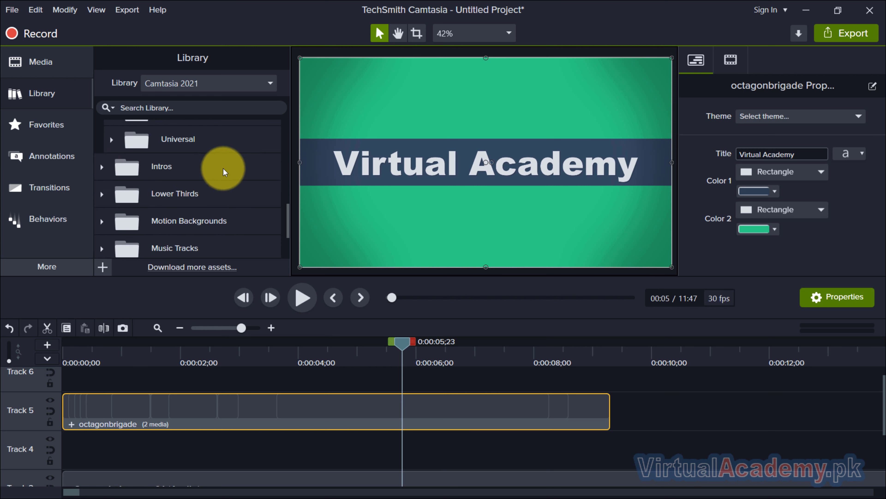
scroll(223, 169, "down", 1)
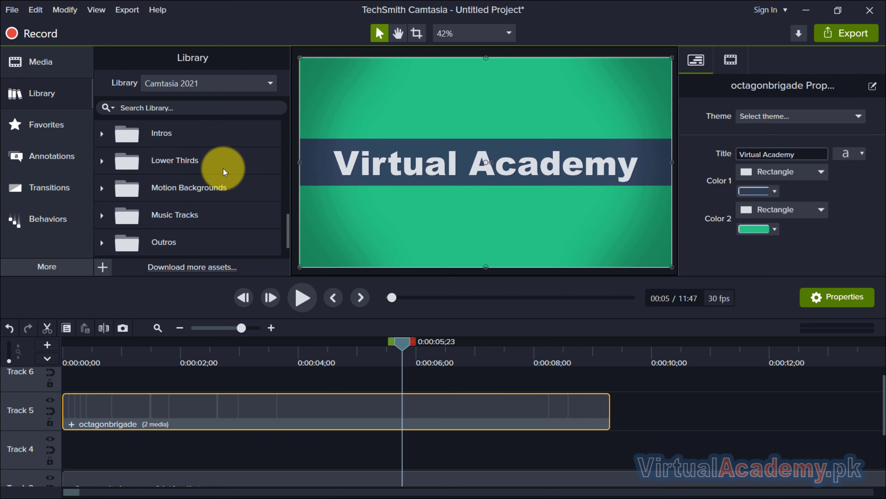
left_click(102, 216)
scroll(211, 184, "down", 3)
left_click(130, 204)
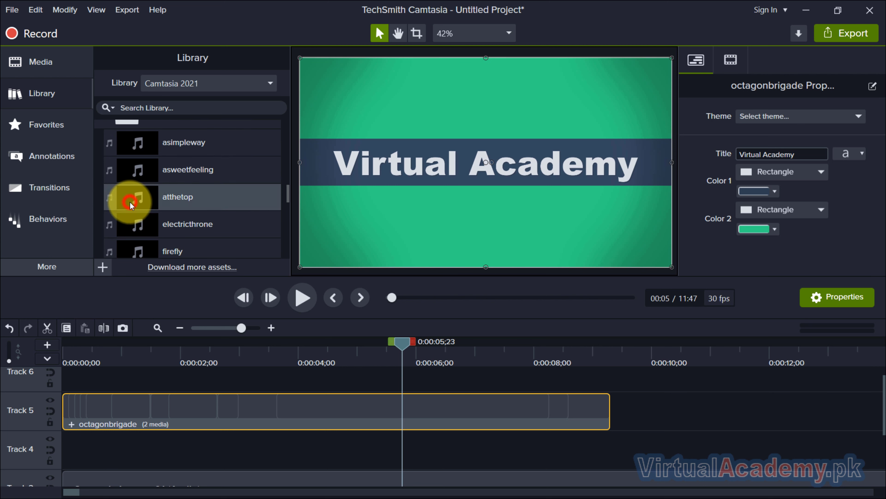
left_click_drag(148, 200, 196, 455)
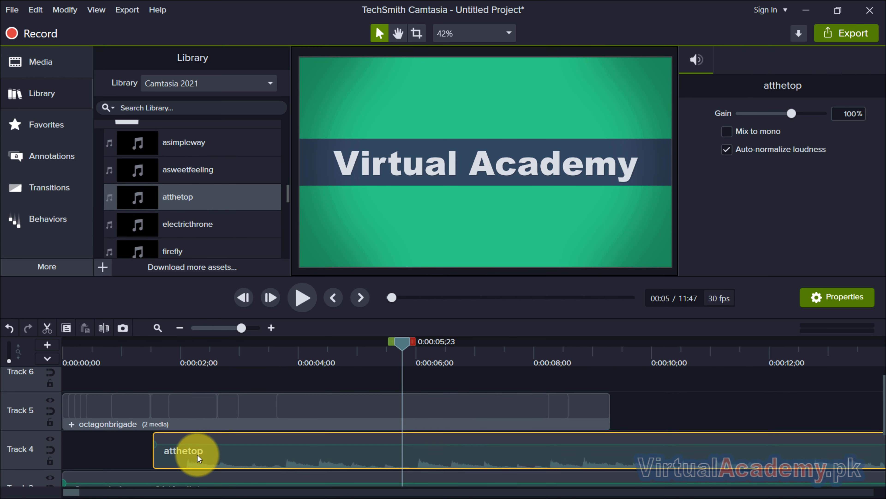
left_click_drag(144, 446, 105, 438)
Step: Play the intro together with the music from 0:00:00;00 and pause at 0:00:07;03
left_click_drag(88, 361, 70, 346)
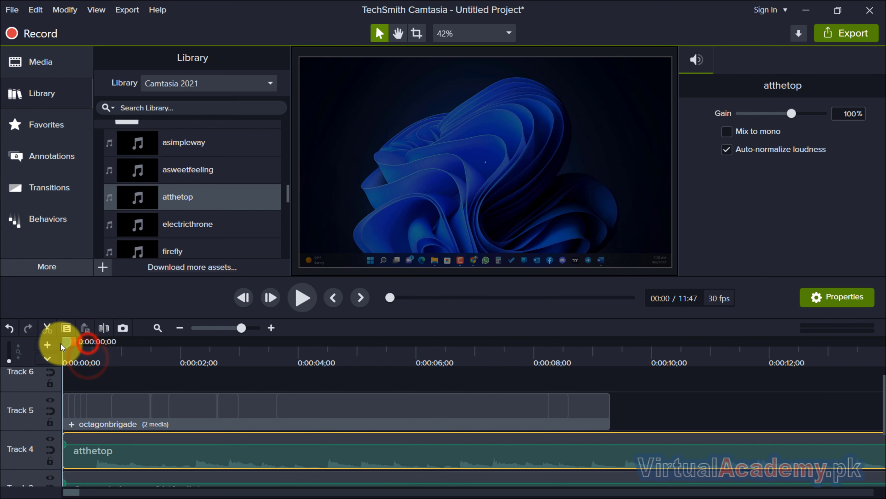
left_click(298, 297)
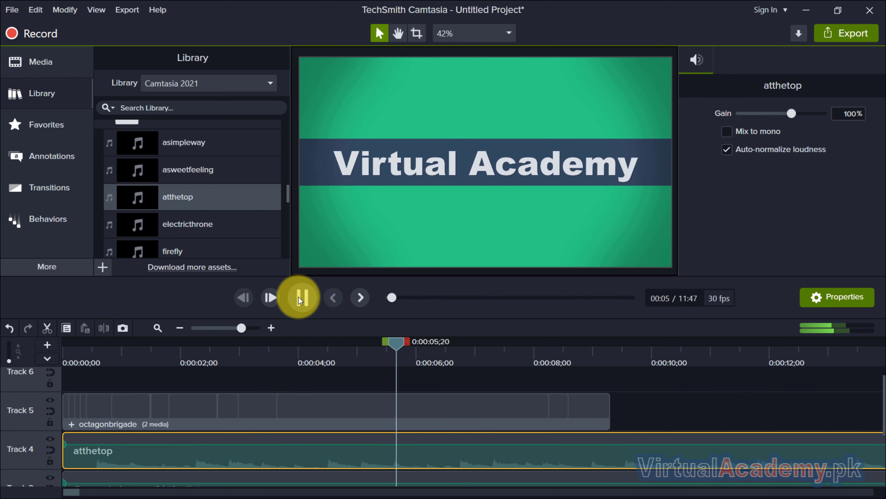
left_click(298, 297)
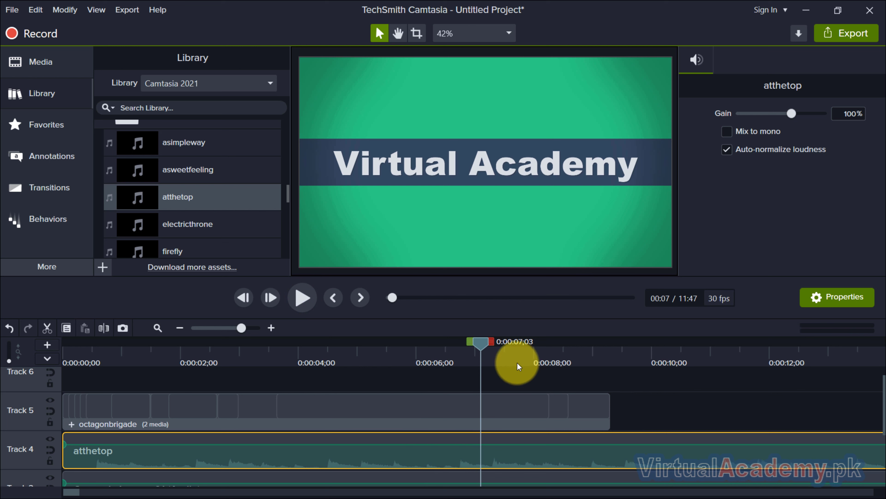
Step: Move the playhead back to 0:00:05;27 and advance it frame by frame to 0:00:06;03
left_click_drag(482, 344, 410, 344)
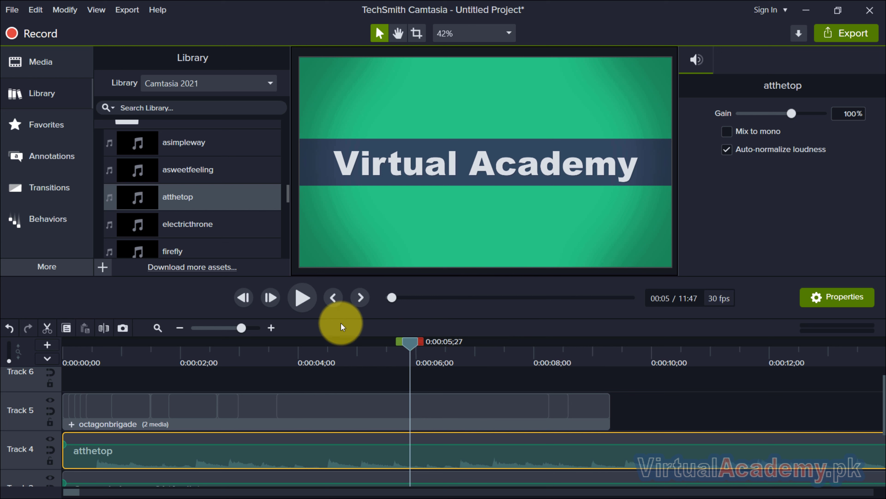
left_click(270, 298)
left_click(271, 299)
left_click(271, 298)
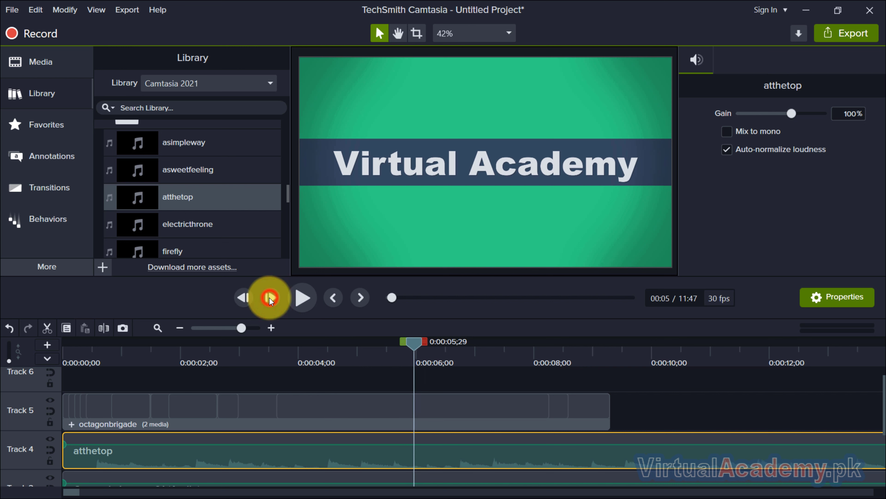
left_click(271, 299)
left_click(270, 299)
left_click(270, 299)
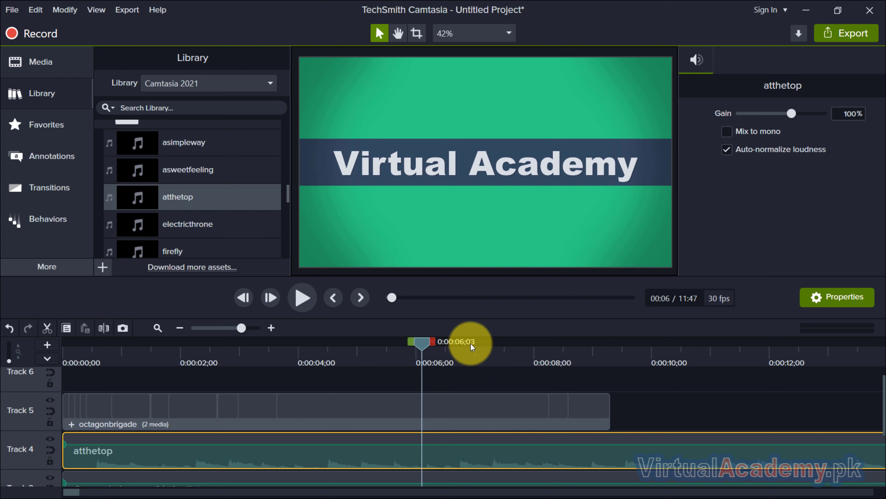
Step: Step the playhead back frame by frame to 0:00:06;00 and forward again to 0:00:06;12
left_click(245, 299)
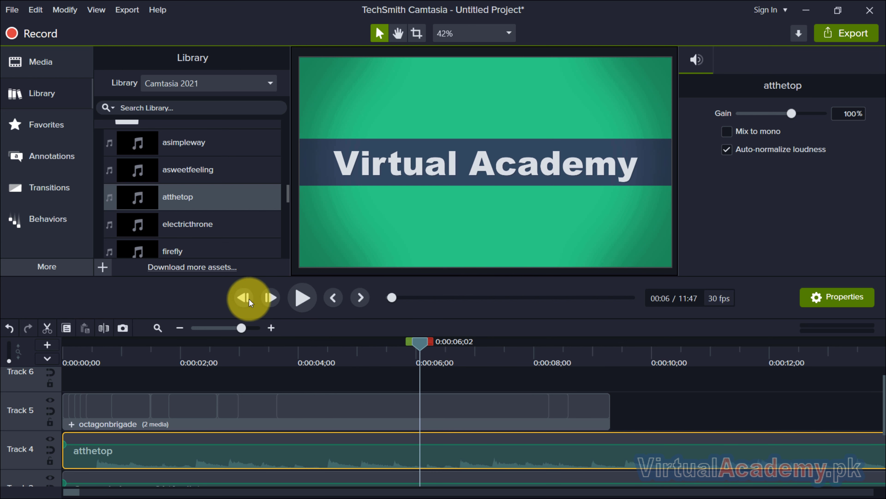
left_click(248, 298)
left_click(247, 298)
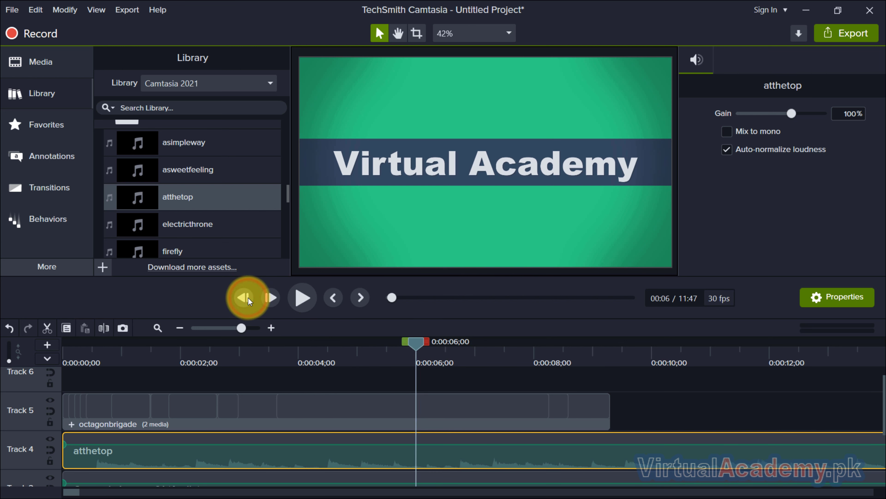
left_click(275, 296)
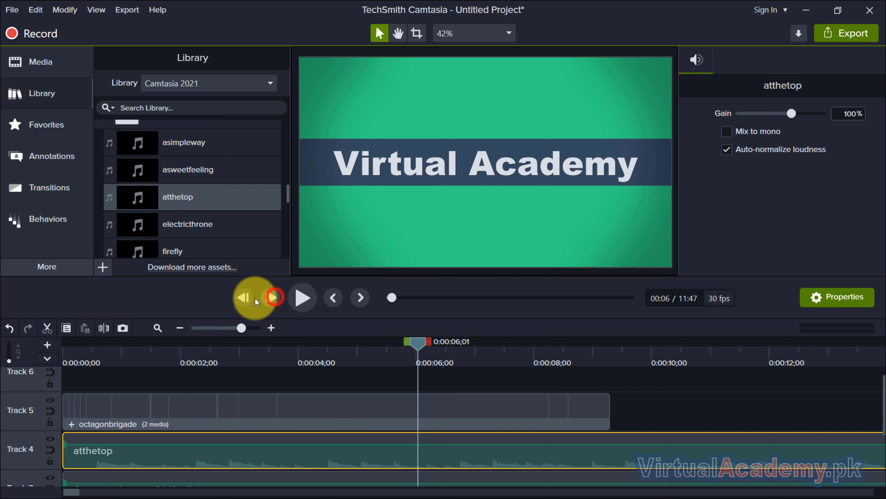
left_click(271, 300)
left_click(271, 300)
left_click(271, 300)
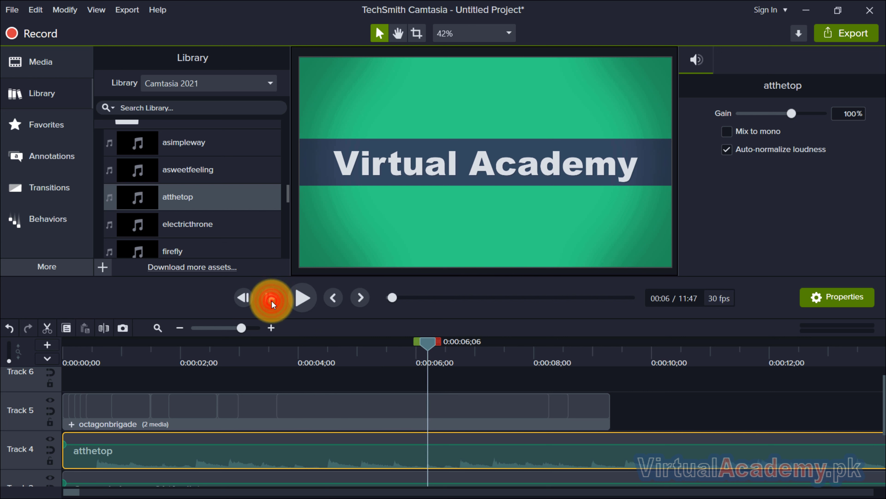
left_click(271, 300)
left_click(272, 300)
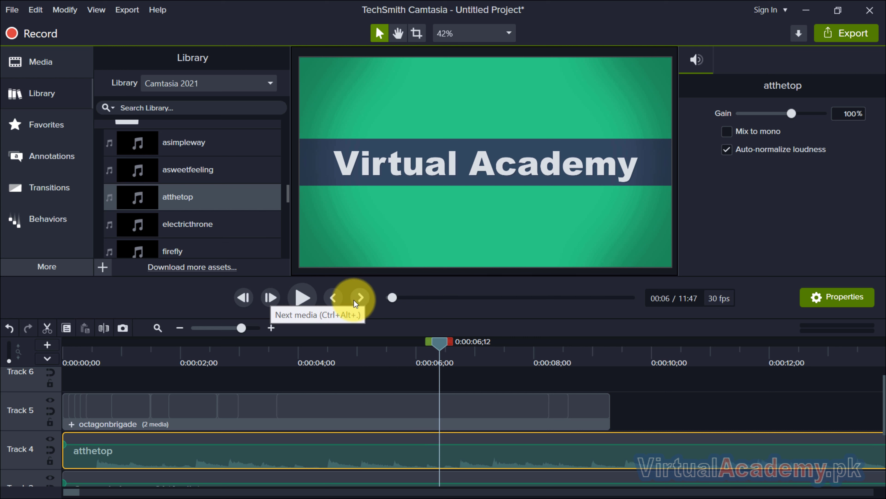
Step: Zoom the timeline out to compare the length of the atthetop music with the full lesson recording
scroll(344, 384, "down", 5, "ctrl")
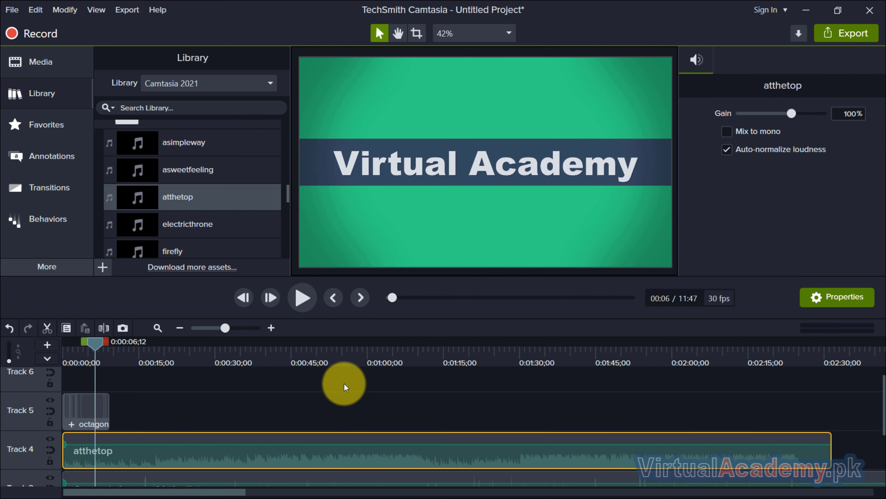
scroll(269, 449, "down", 3)
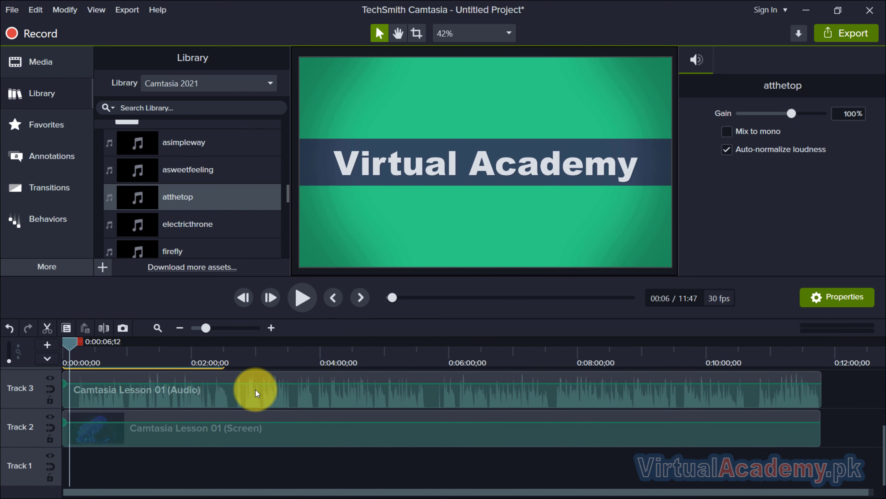
scroll(257, 386, "up", 2)
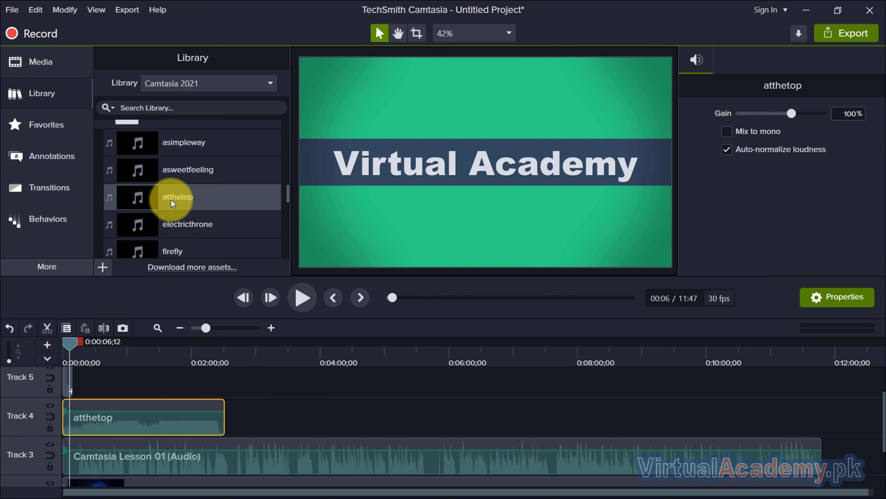
Step: Try placing the electricthrone music directly after atthetop on Track 4 and remove it again
left_click(167, 219)
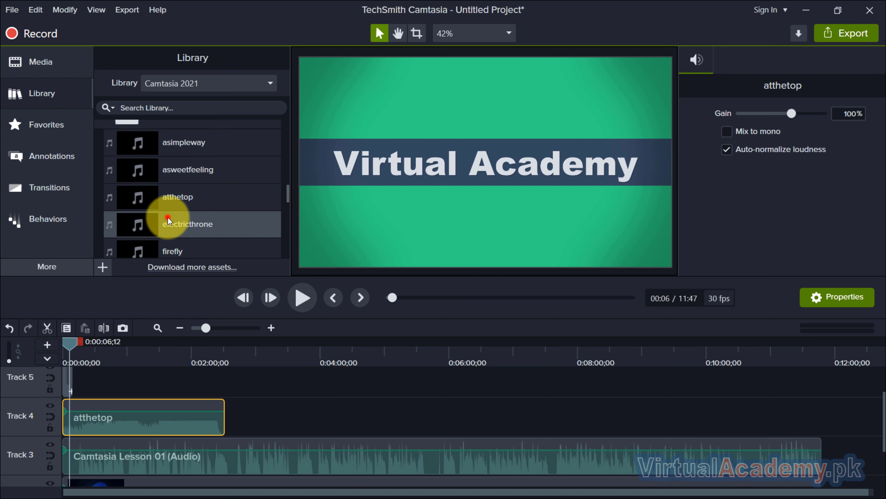
left_click_drag(229, 241, 347, 414)
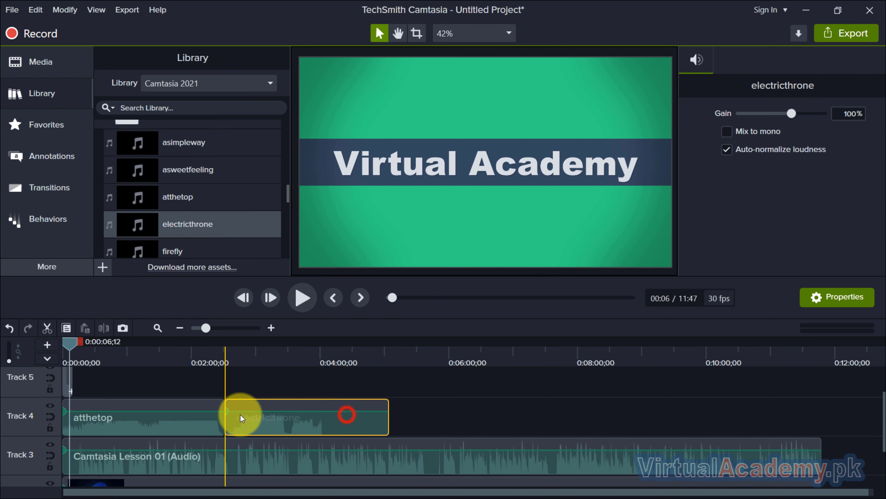
left_click(360, 299)
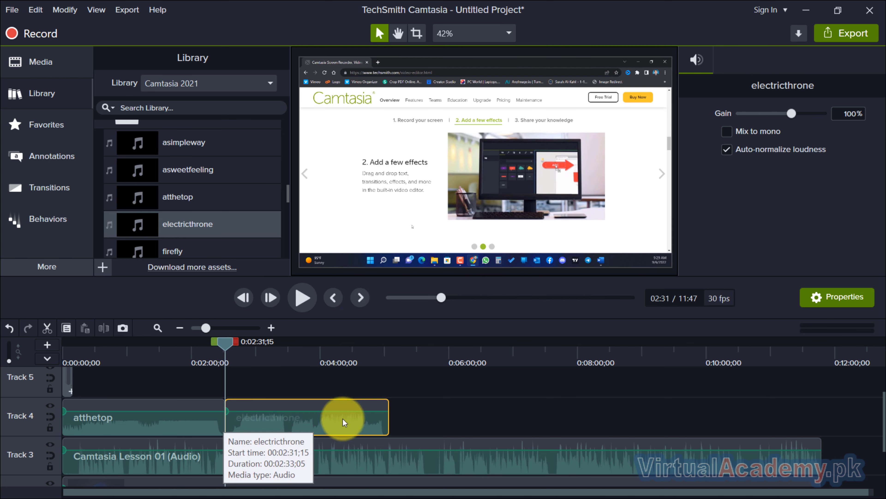
left_click(335, 297)
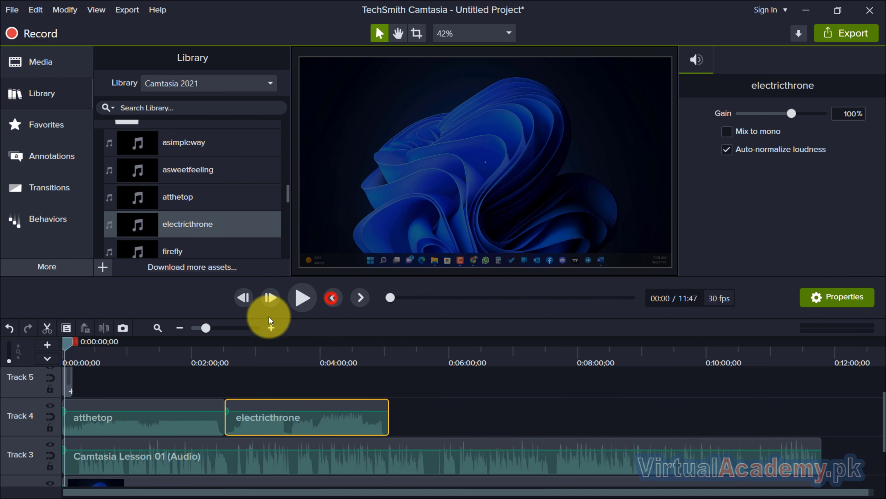
left_click(436, 386)
left_click(342, 408)
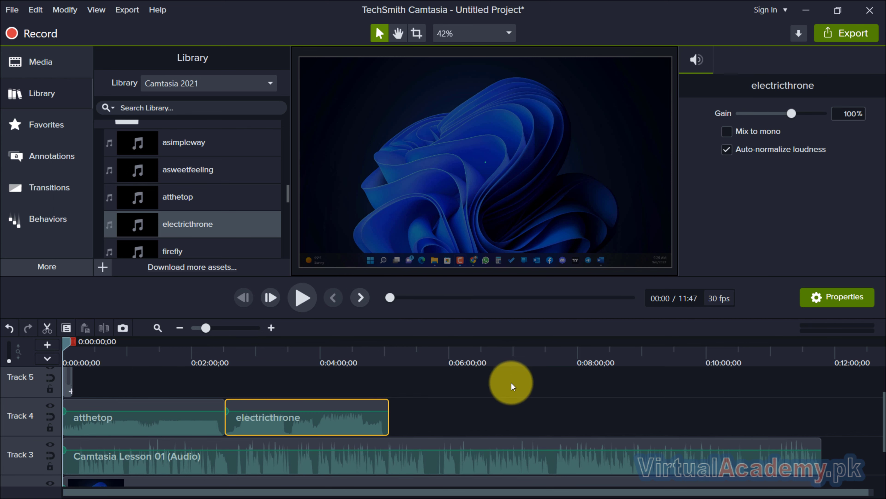
key("Delete")
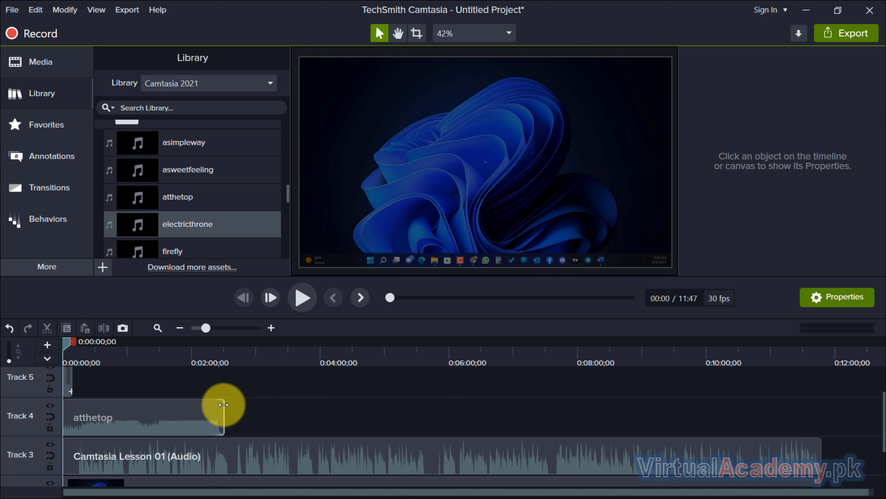
Step: Trim the end of the atthetop music on Track 4 to match the end of the octagonbrigade intro
scroll(211, 410, "up", 1)
scroll(216, 410, "up", 2)
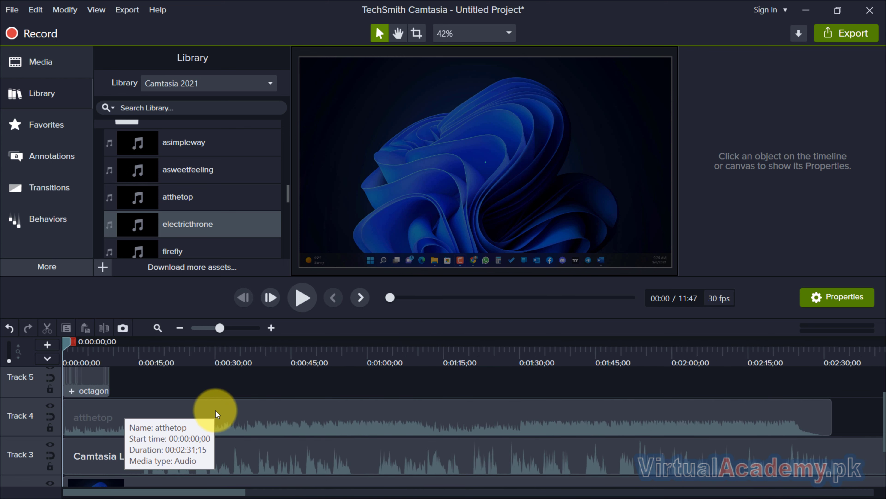
scroll(216, 410, "down", 1)
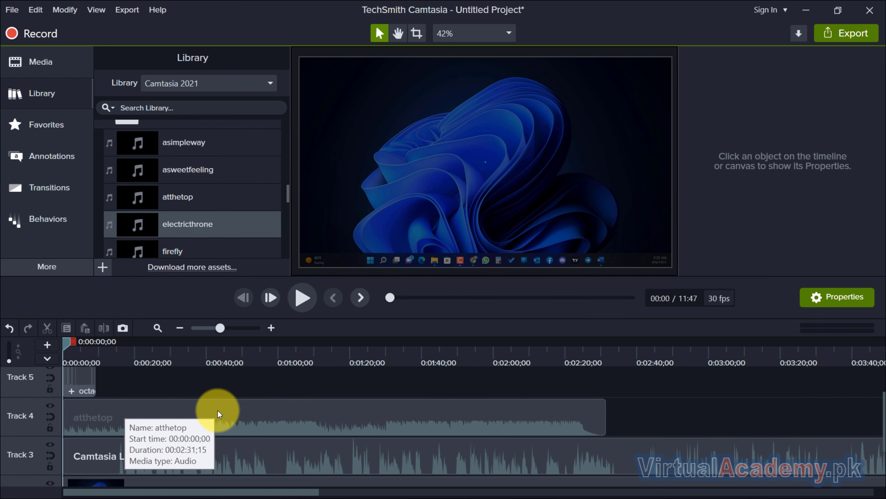
left_click(97, 346)
left_click_drag(97, 345, 98, 342)
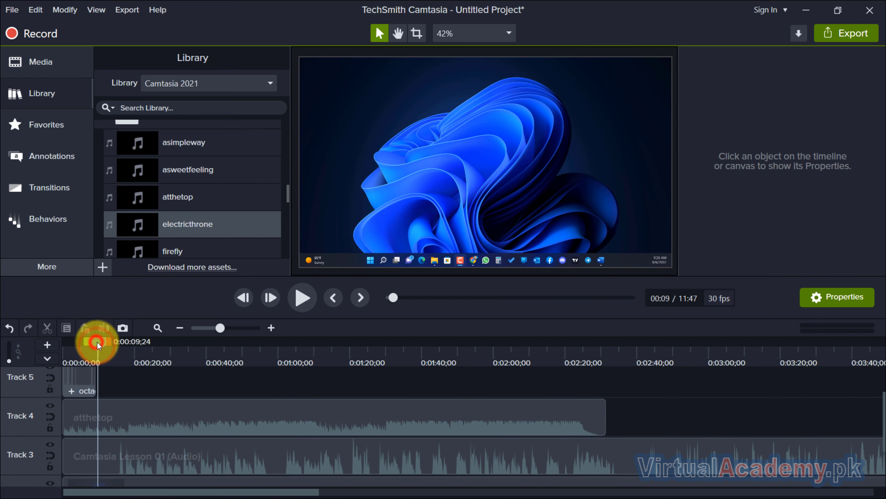
left_click(112, 424)
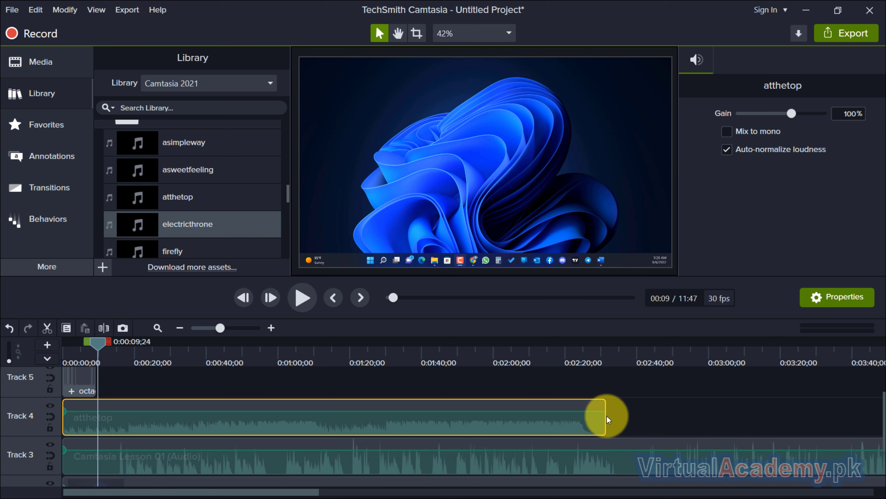
left_click_drag(604, 414, 147, 414)
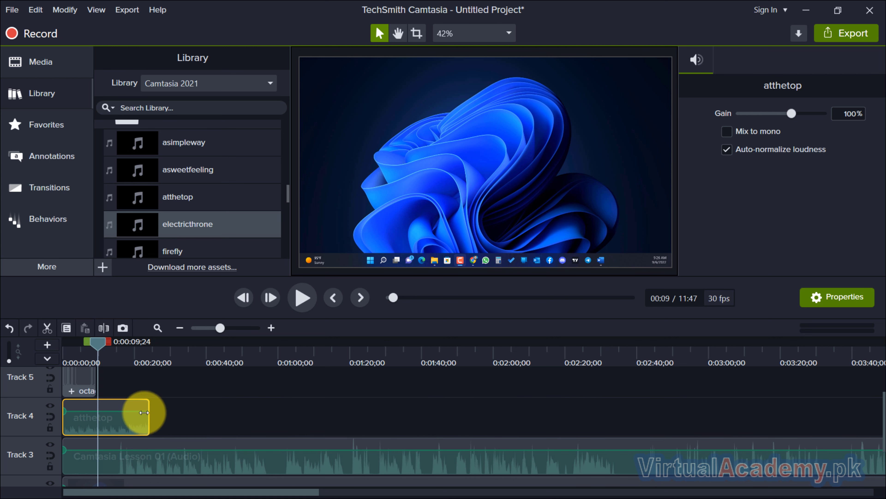
left_click_drag(99, 337, 223, 345)
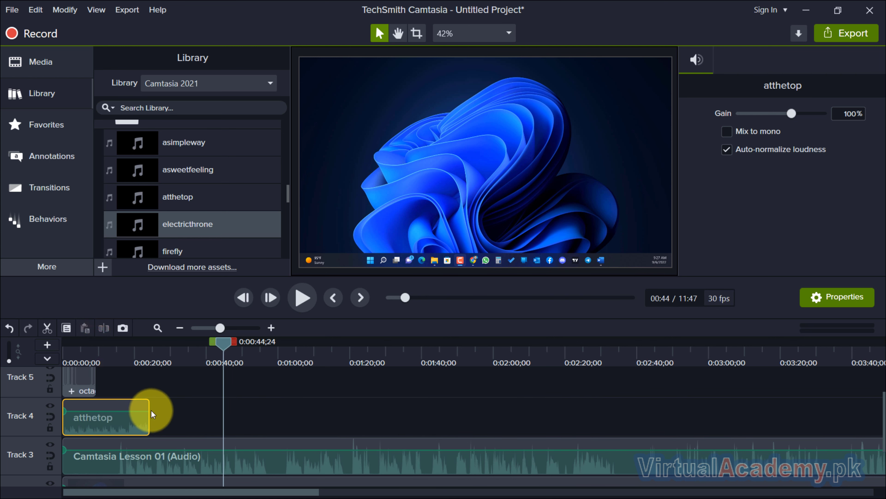
left_click_drag(150, 411, 101, 408)
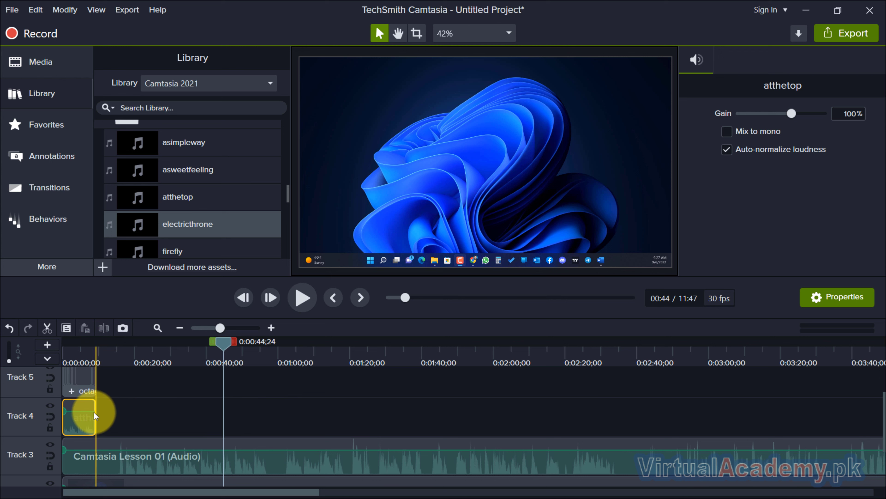
Step: Lower the gain of the trimmed atthetop music clip to 58%
left_click_drag(213, 340, 79, 364)
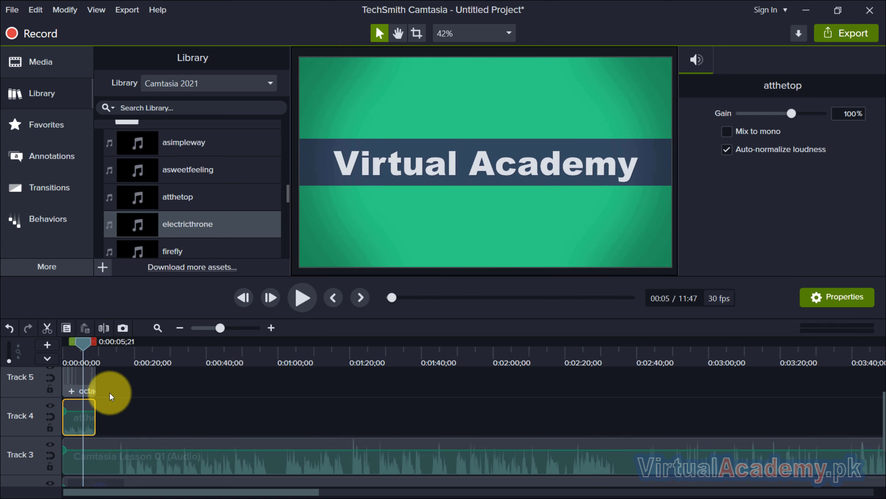
scroll(109, 393, "up", 3)
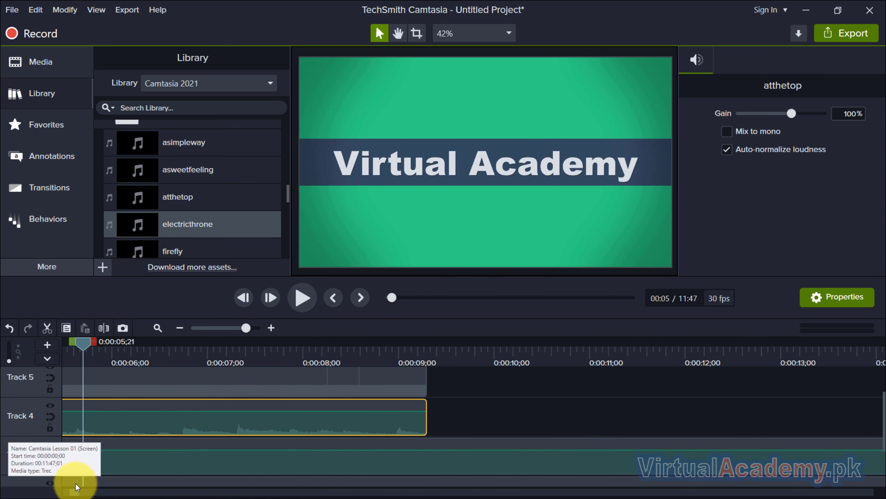
left_click_drag(75, 491, 69, 491)
left_click(352, 421)
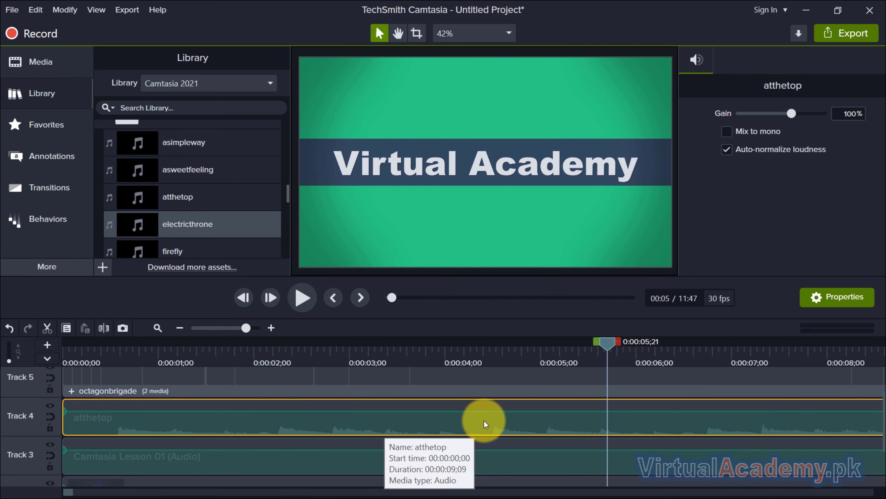
left_click_drag(791, 112, 778, 114)
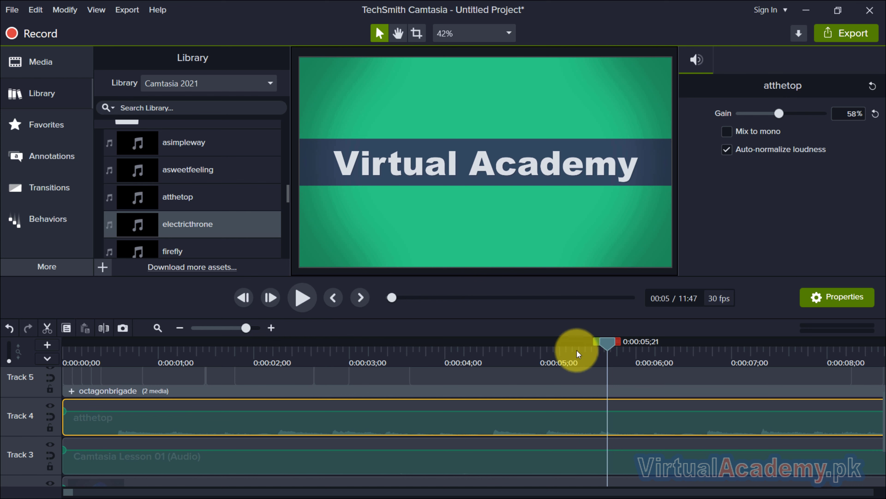
Step: Play the intro with the quieter music from 0:00:00;00 and pause at 0:00:05;07
left_click_drag(608, 341, 28, 352)
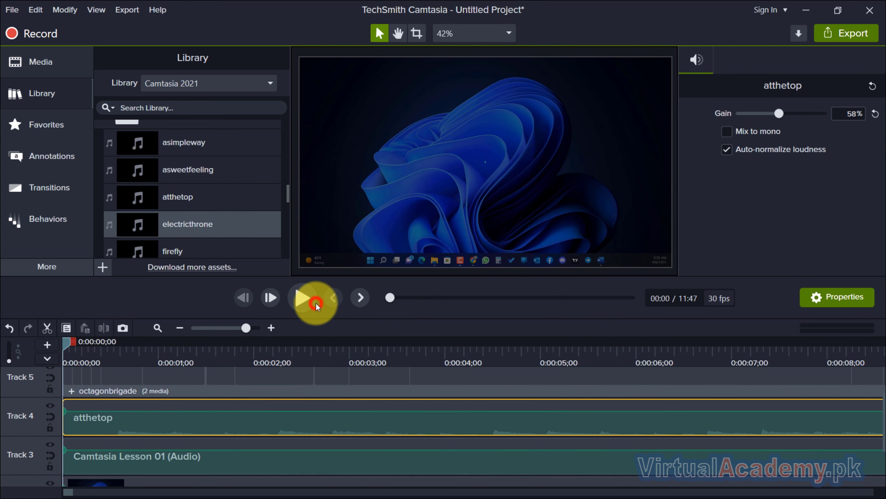
left_click(308, 300)
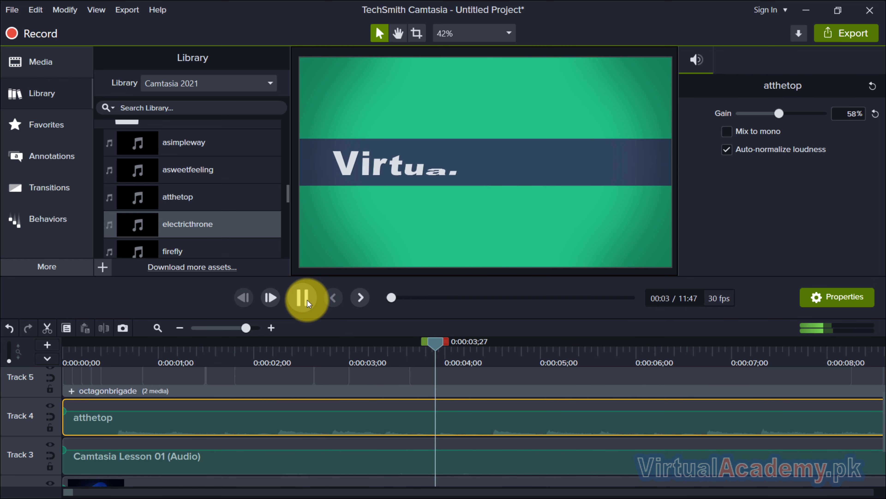
left_click(307, 300)
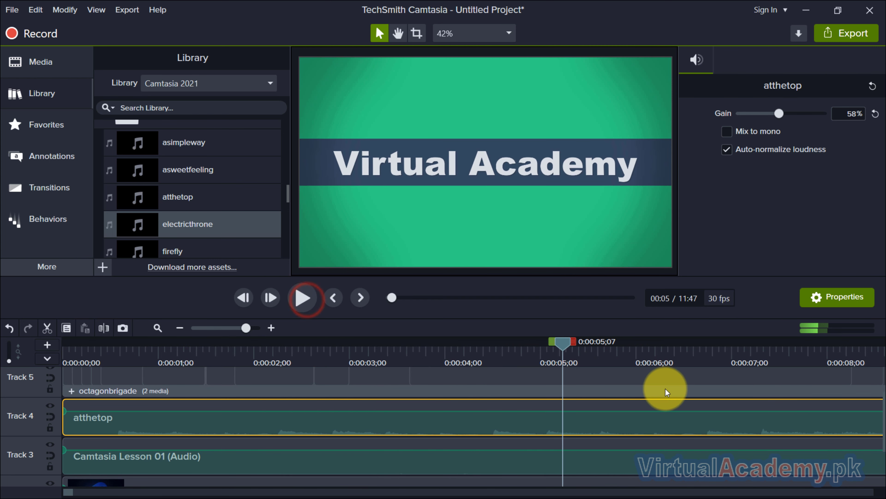
Step: Group the octagonbrigade intro and the atthetop music clip into one timeline object
scroll(560, 374, "down", 3)
left_click_drag(436, 373, 335, 410)
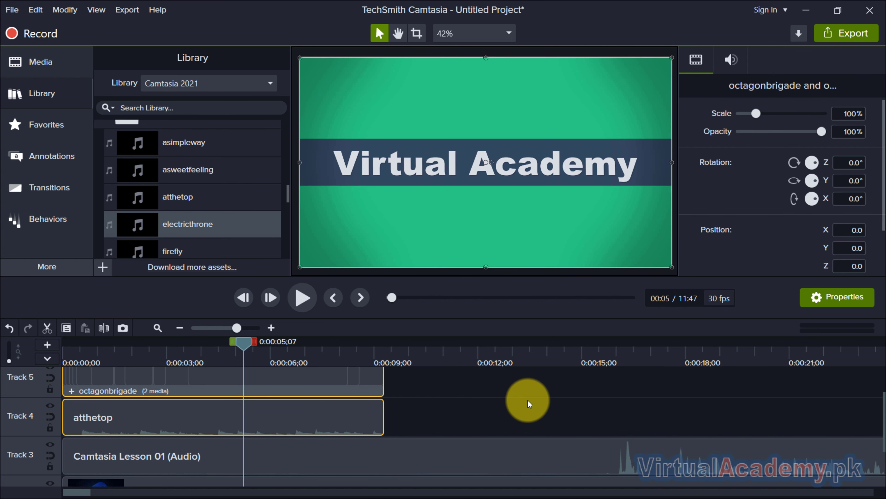
key("ctrl+g")
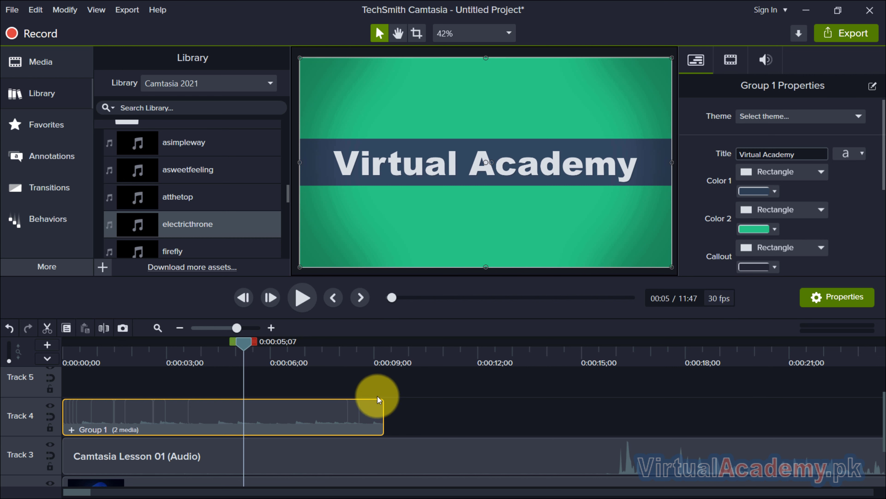
left_click(238, 82)
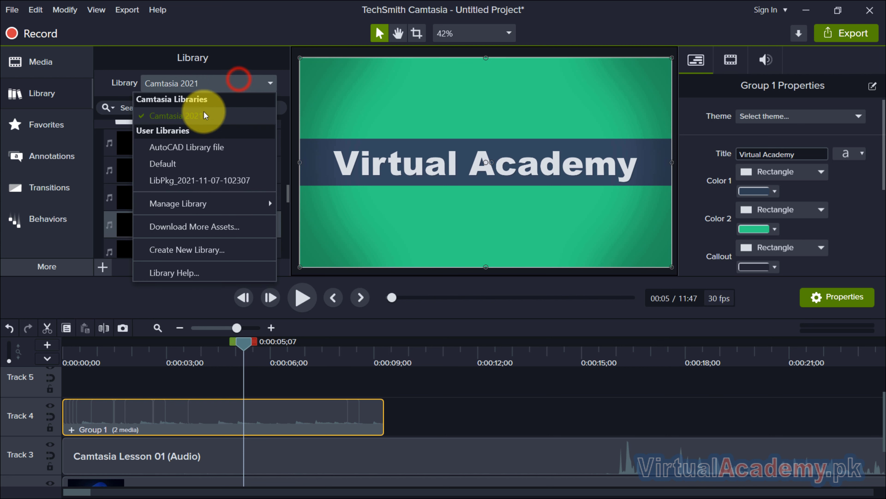
left_click(194, 142)
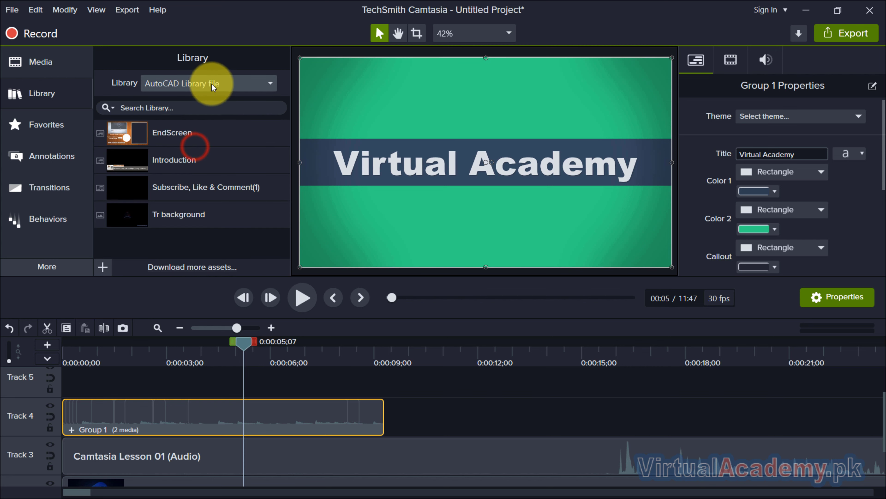
left_click(223, 83)
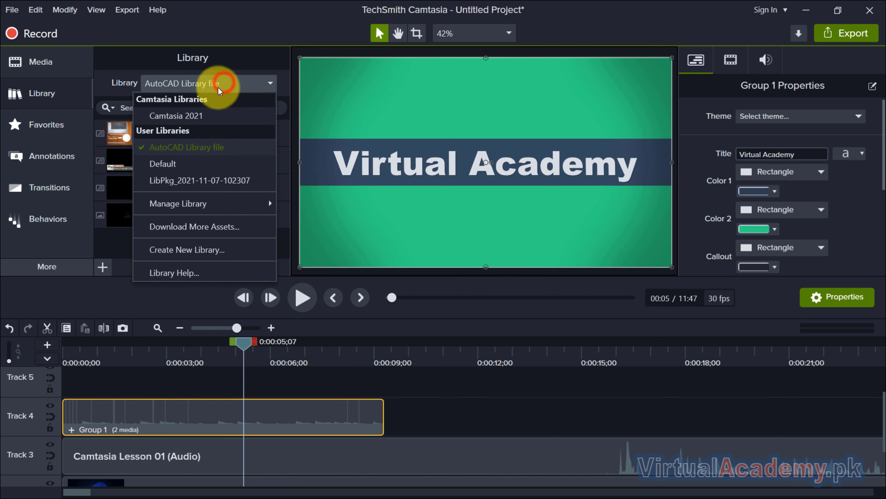
left_click(197, 162)
left_click(217, 79)
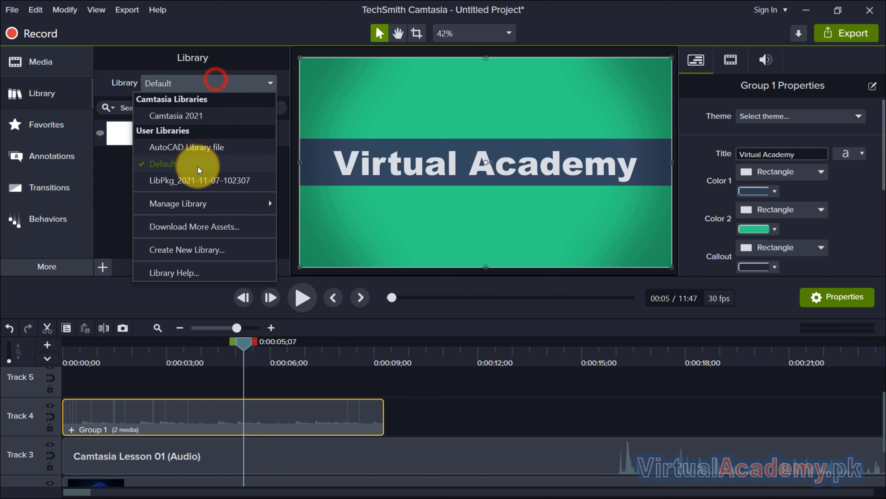
left_click(194, 182)
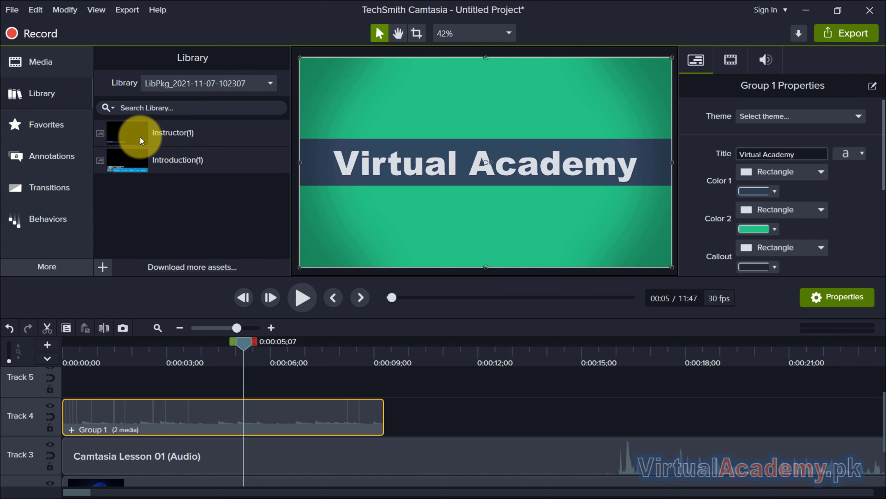
Step: Try the Introduction(1) asset on Track 4 after the grouped intro, previewing it at 0:00:16;07, and remove it
left_click_drag(166, 163, 421, 419)
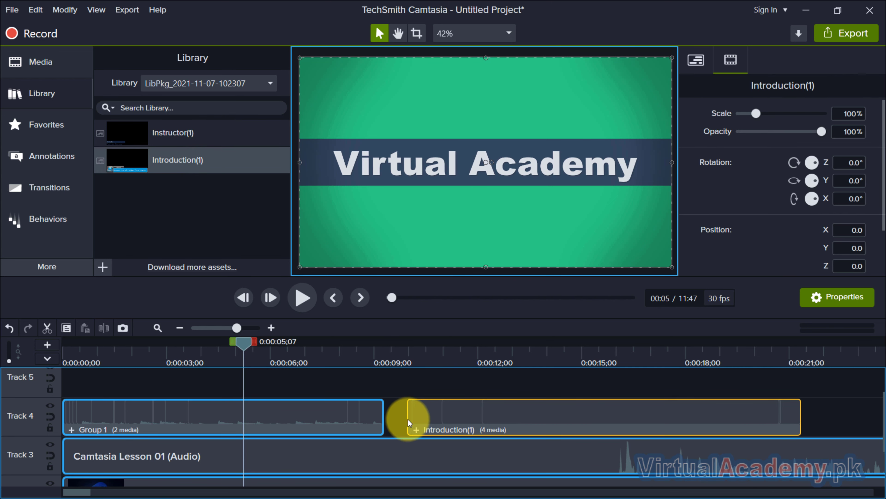
left_click(413, 352)
left_click_drag(412, 352, 624, 351)
left_click_drag(821, 405, 568, 427)
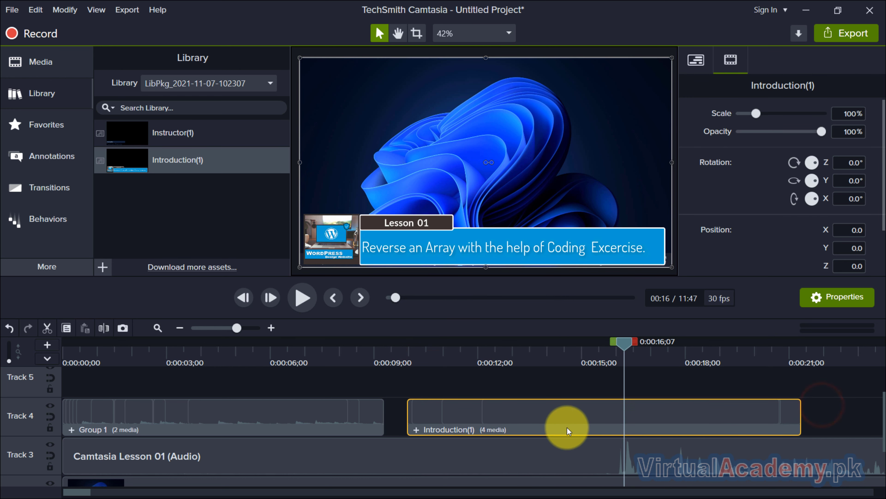
key("Delete")
Step: Select the grouped intro on Track 4 and create a new blank library named Camtasia Course
left_click(213, 347)
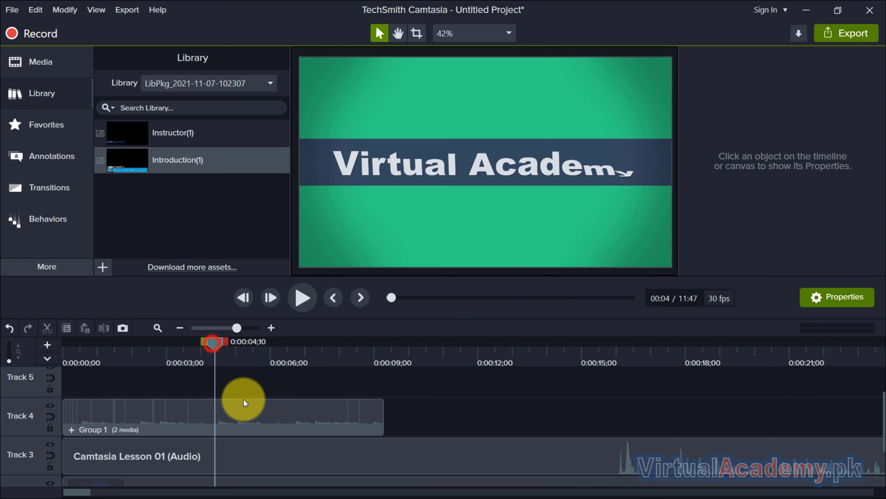
left_click(288, 421)
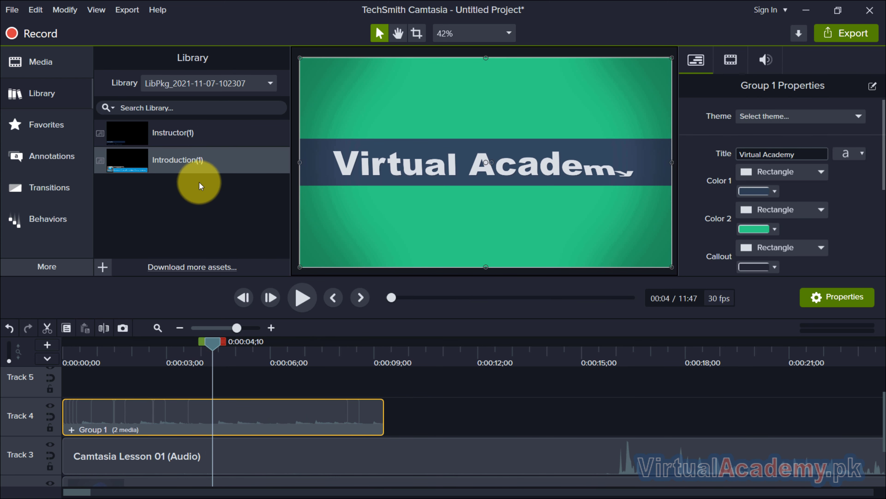
left_click(220, 85)
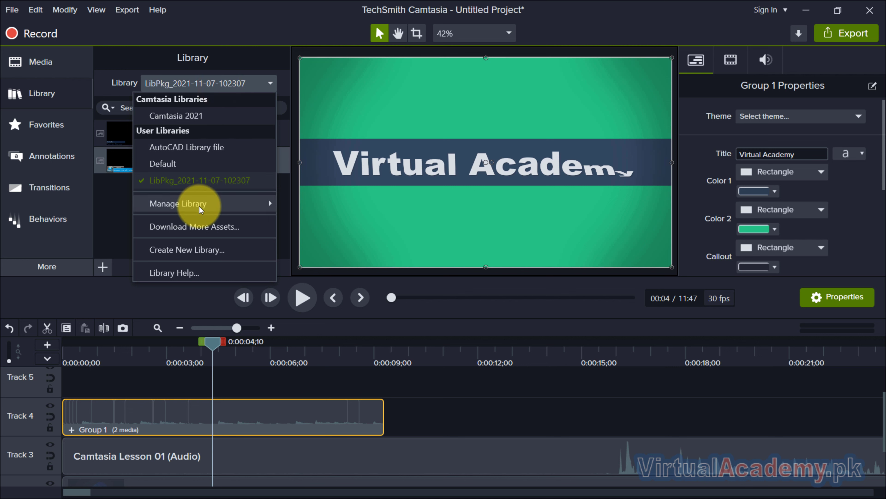
left_click(196, 258)
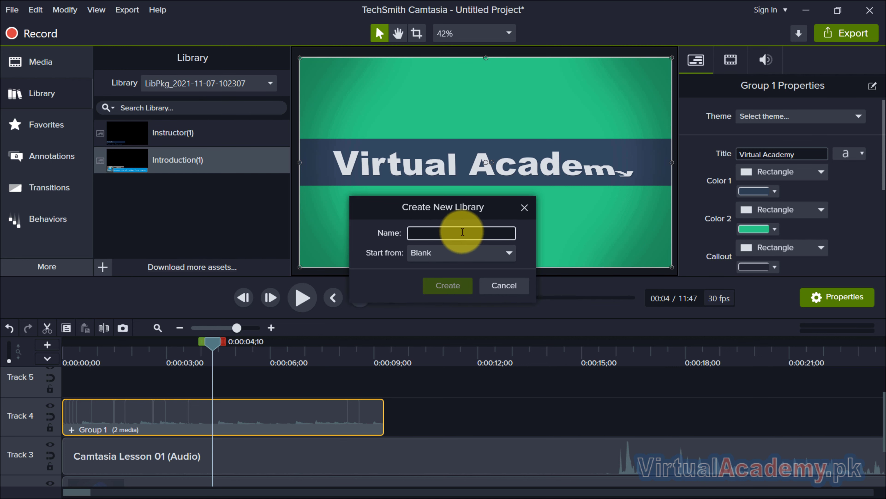
type("Camtasia Course")
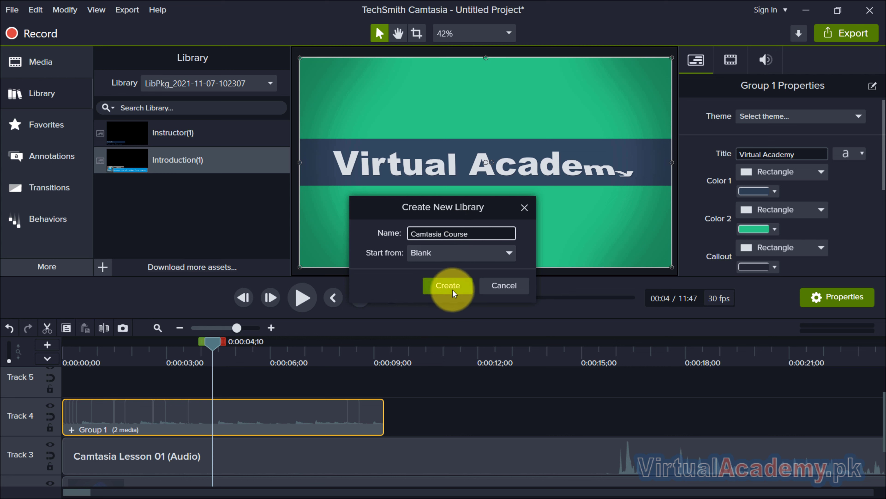
left_click(452, 289)
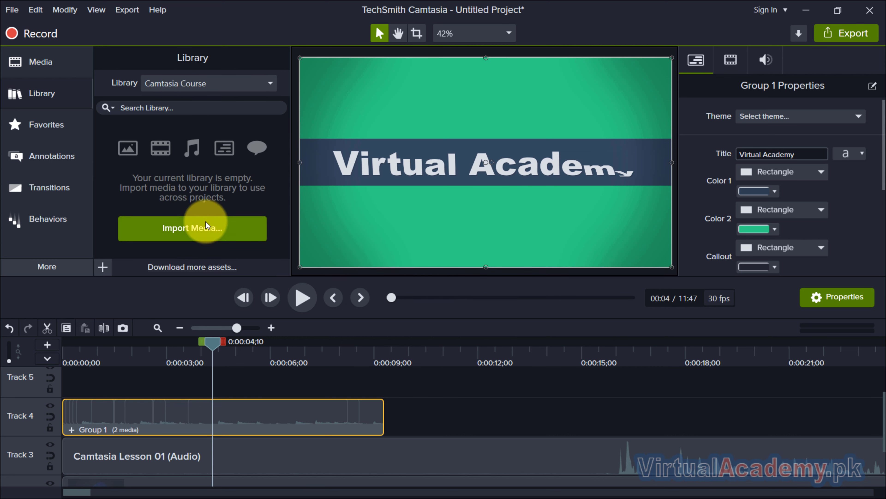
Step: Add the grouped intro from Track 4 to the Camtasia Course library as Intro, using the canvas size
right_click(291, 418)
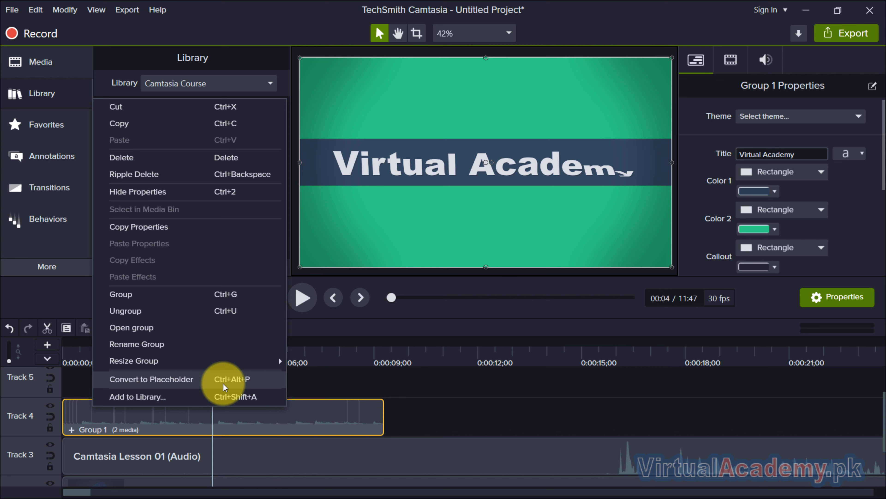
left_click(165, 398)
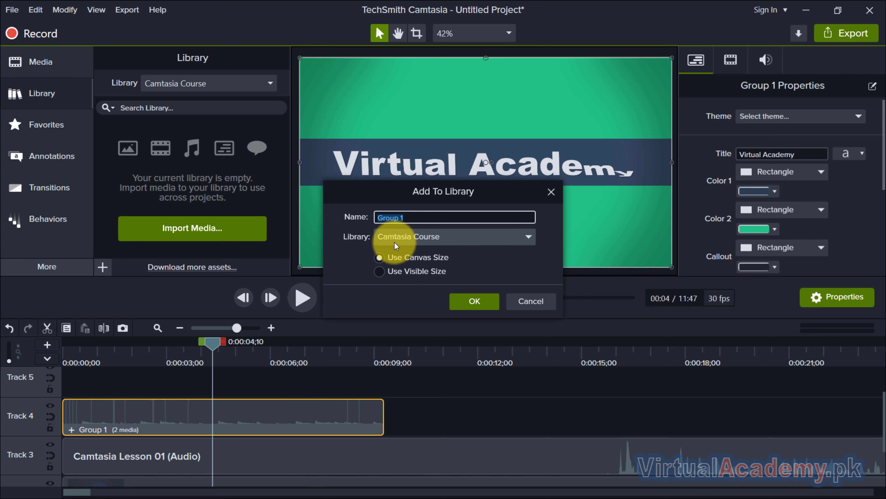
left_click(463, 234)
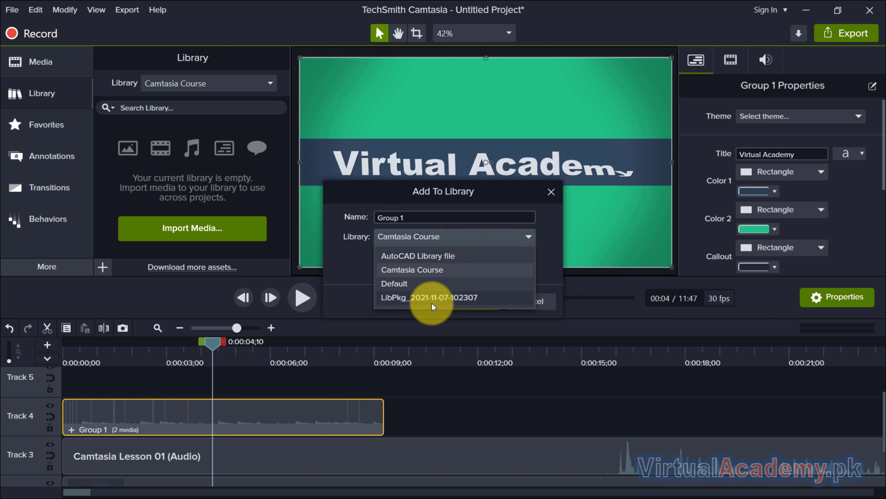
left_click(416, 271)
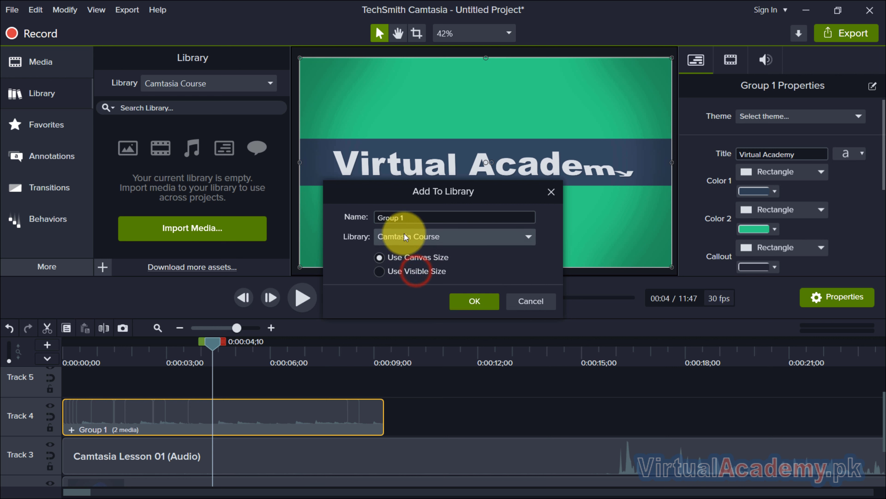
triple_click(409, 216)
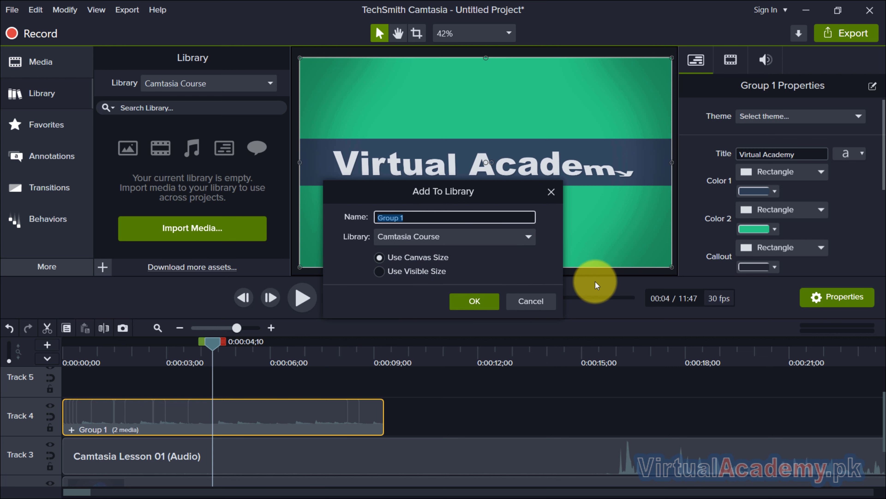
key("BackSpace")
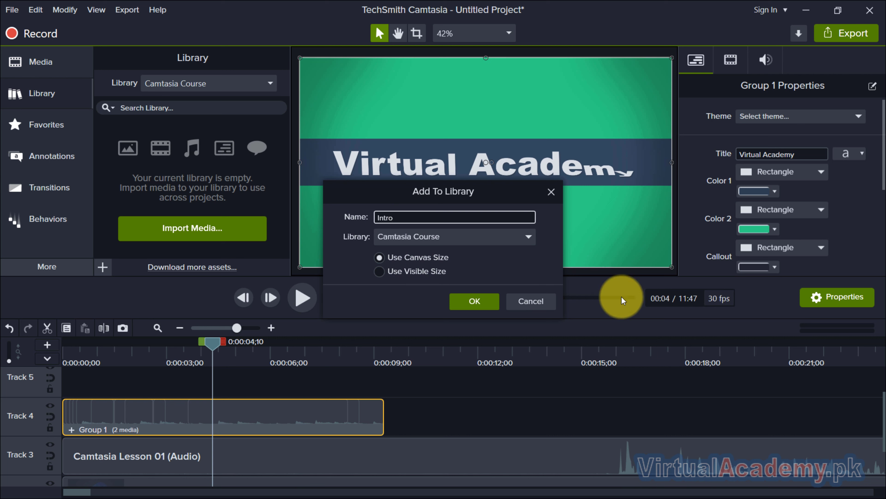
left_click(488, 304)
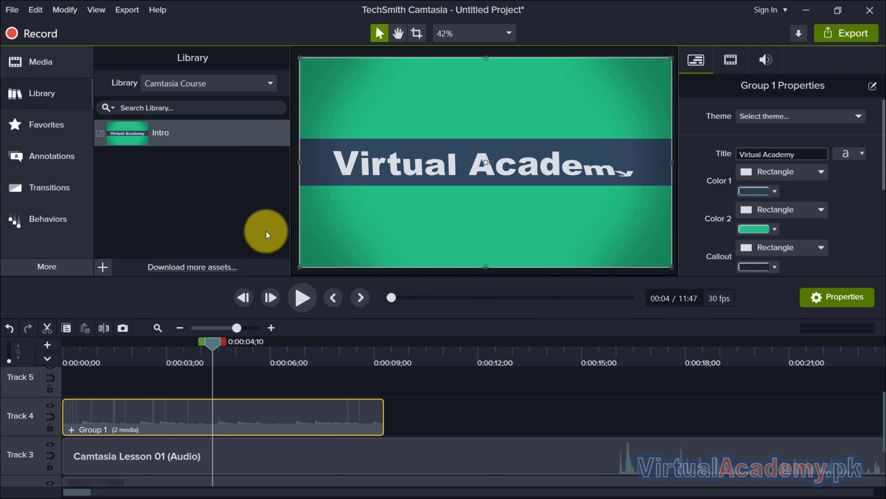
Step: Try the saved Intro asset on Track 4 after the grouped intro, and delete both it and the group from the track
left_click_drag(169, 133, 471, 419)
left_click_drag(493, 352, 697, 375)
key("Delete")
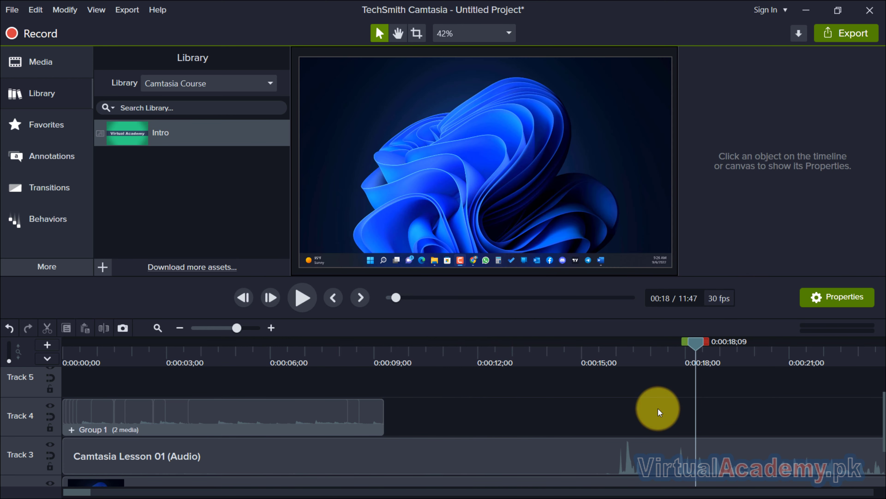
left_click(272, 406)
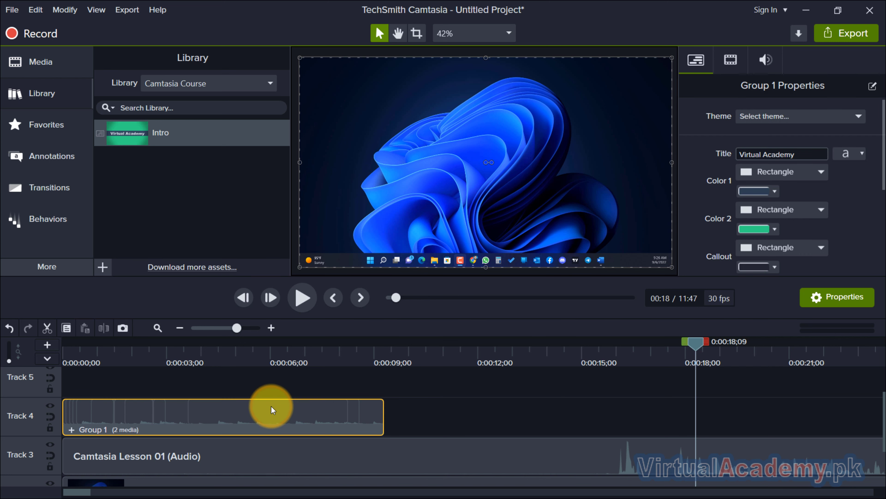
key("Delete")
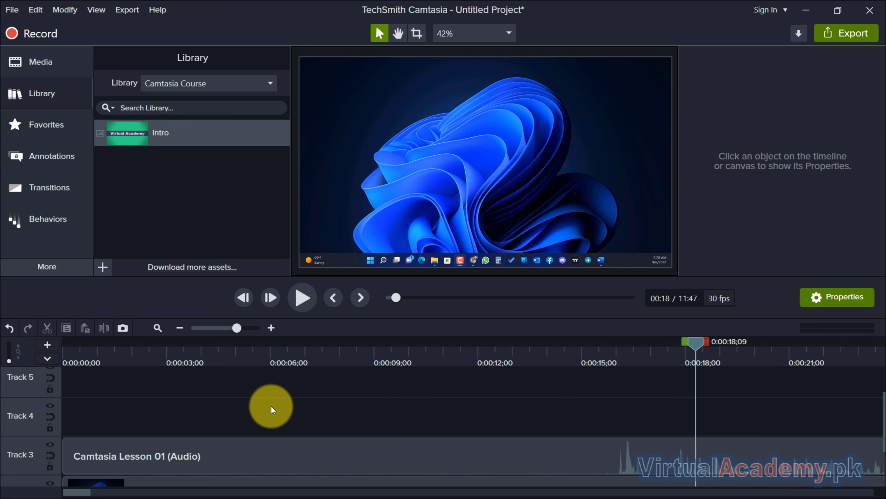
Step: Switch to the Camtasia 2021 library and collapse its Music Tracks folder
left_click(203, 87)
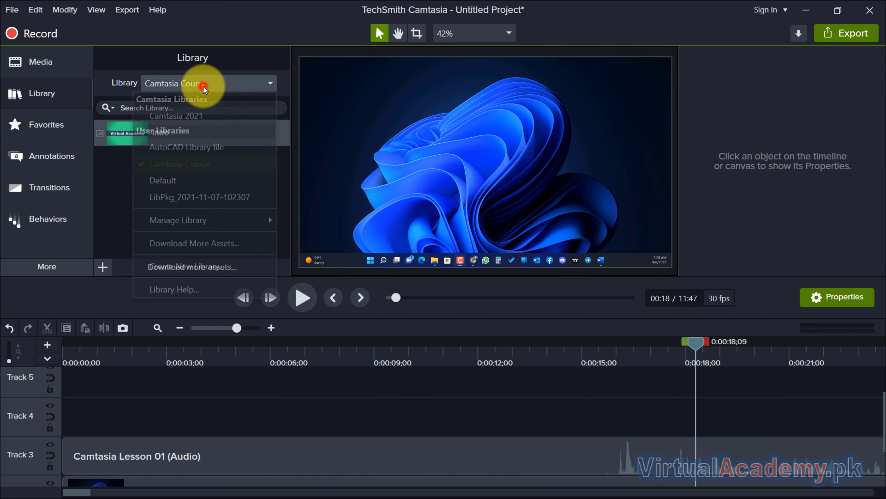
left_click(193, 116)
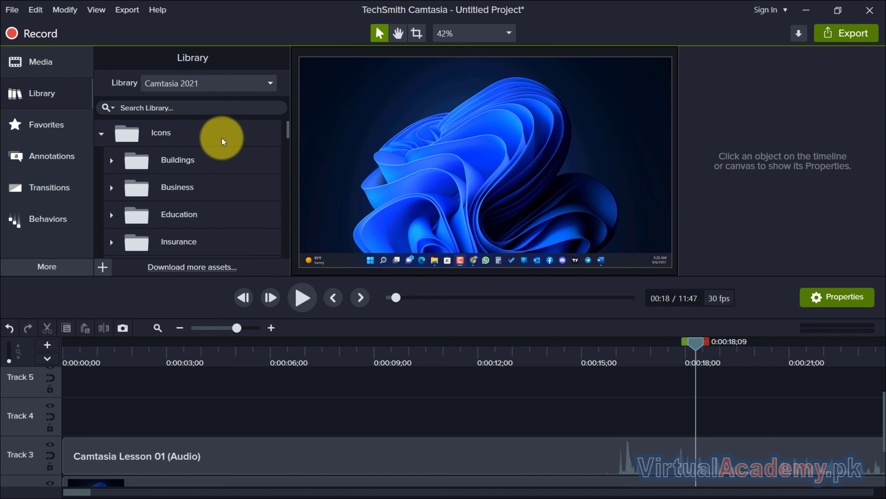
scroll(222, 141, "down", 5)
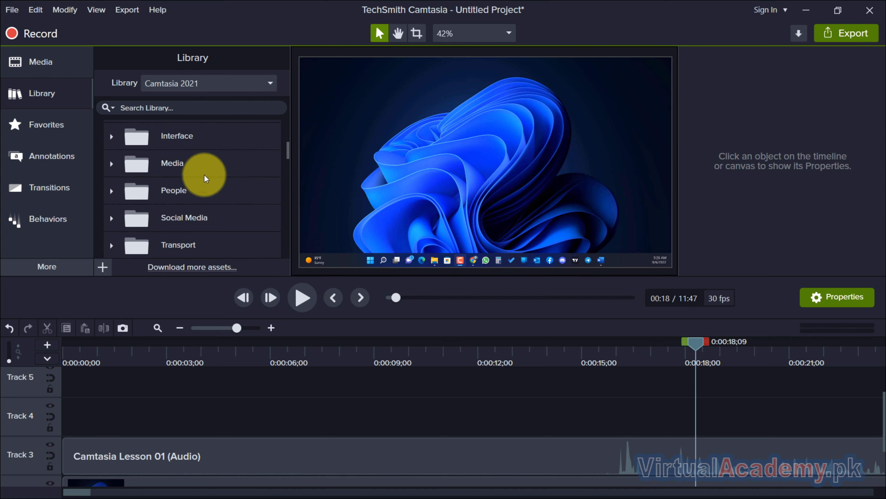
scroll(206, 189, "down", 4)
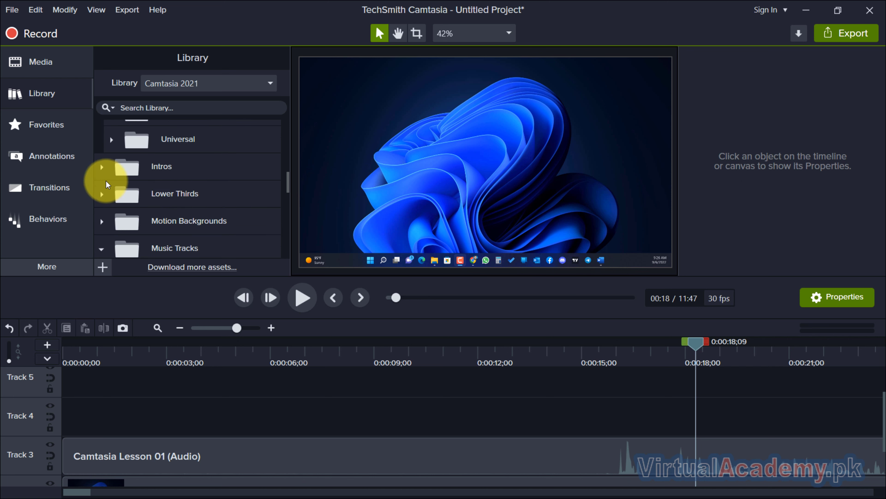
scroll(133, 174, "down", 1)
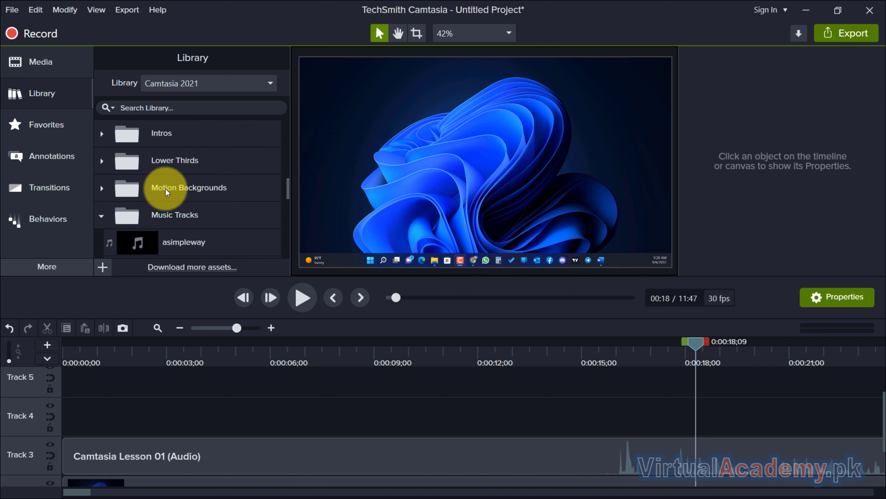
left_click(102, 216)
scroll(209, 187, "down", 1)
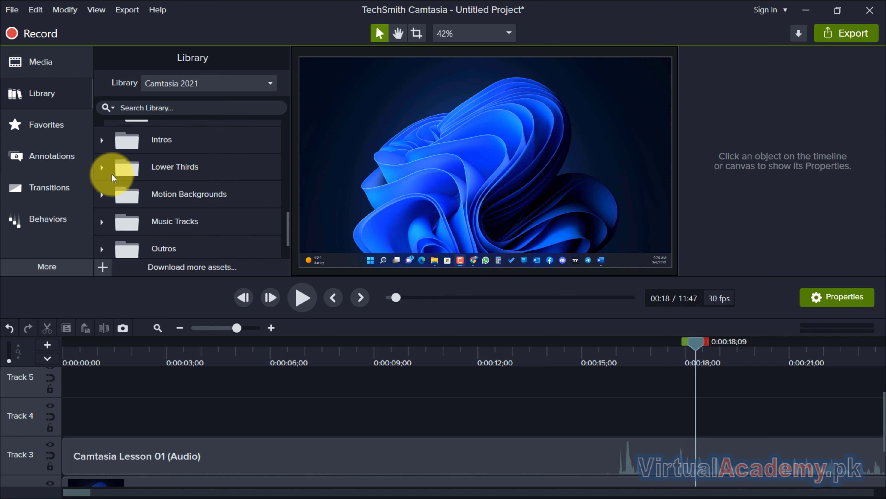
Step: Place the electricbox-01 asset from the Lower Thirds folder at the start of Track 4
left_click(102, 167)
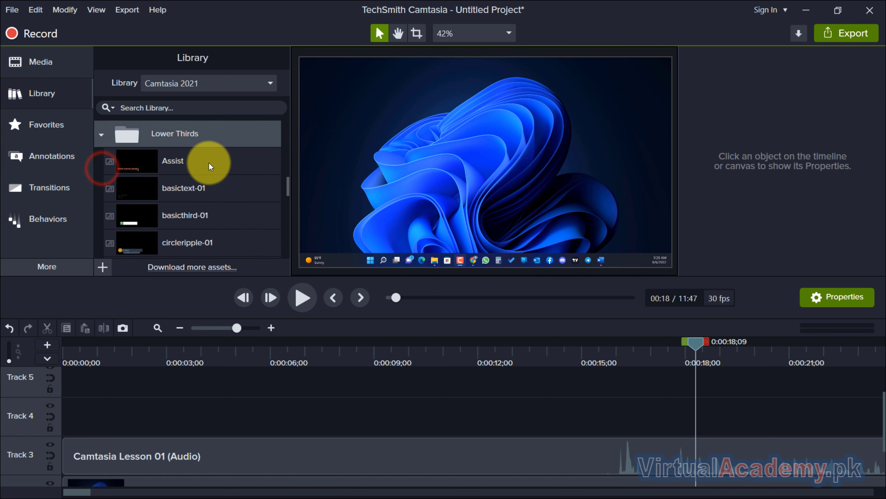
scroll(211, 163, "down", 1)
left_click(141, 181)
scroll(182, 186, "down", 1)
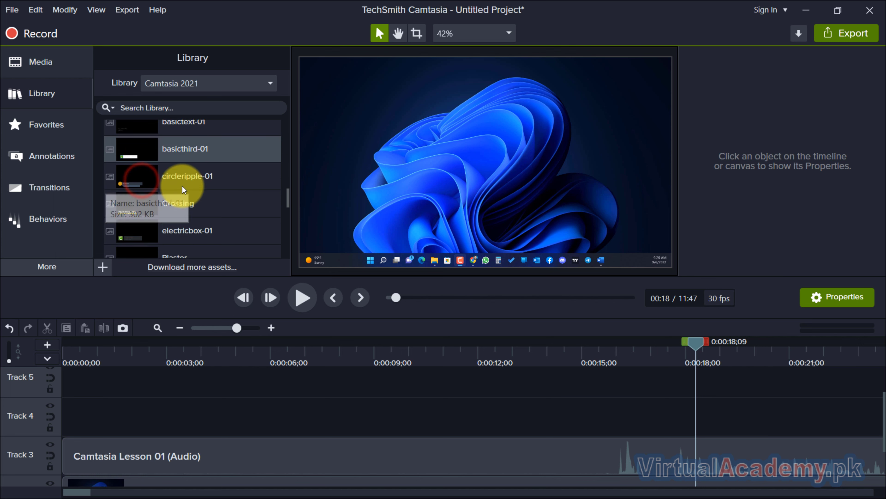
scroll(182, 189, "down", 2)
left_click_drag(140, 168, 87, 411)
Step: Play the electricbox-01 lower third from near the timeline's start to preview its animation
left_click(72, 344)
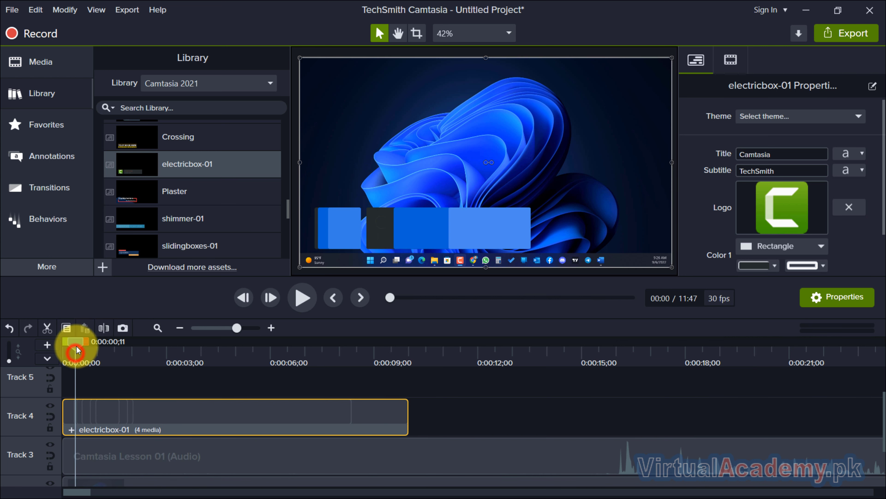
left_click(305, 302)
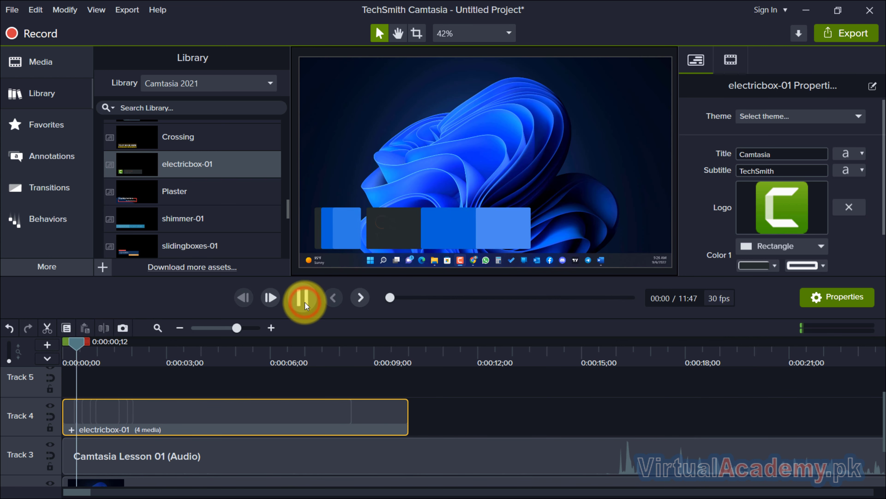
left_click(303, 299)
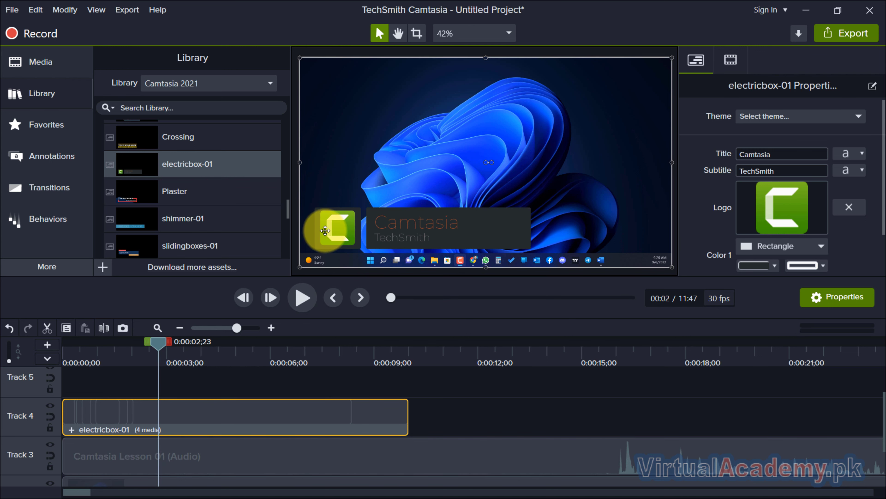
Step: Open the electricbox-01 group and replace its Camtasia_512 logo with the Course PNG from the 03. Others folder
left_click(73, 431)
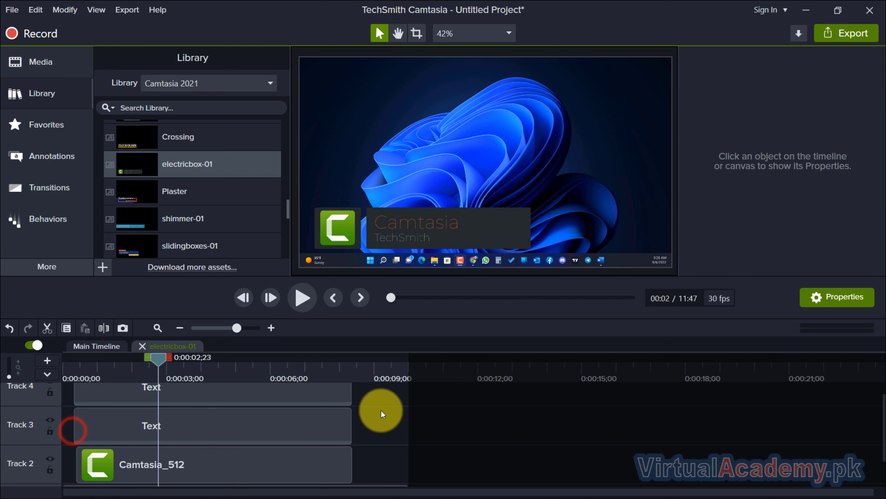
left_click(229, 430)
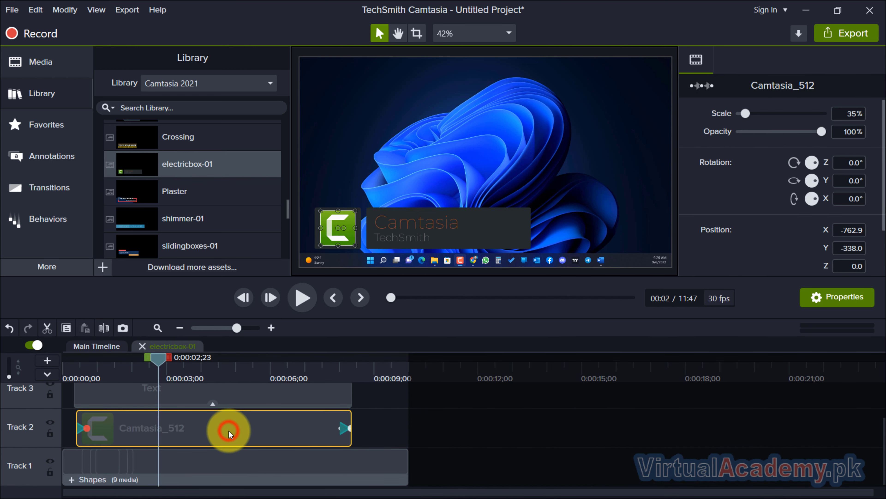
right_click(254, 430)
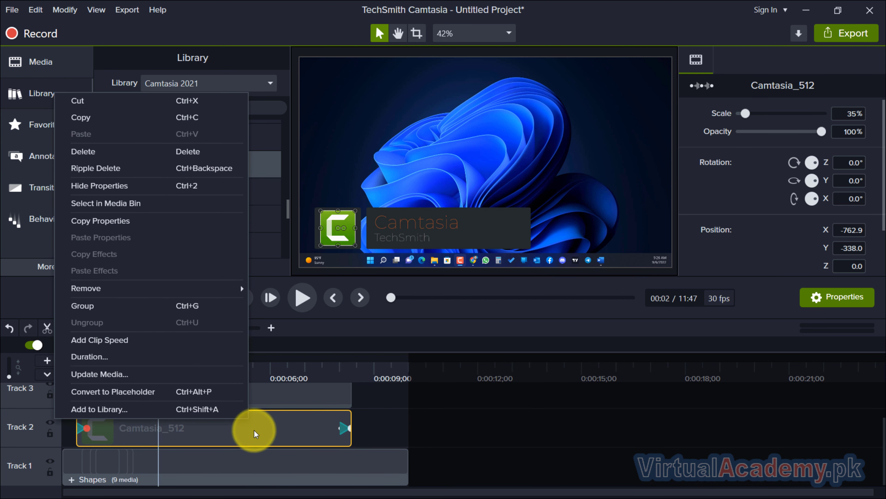
left_click(128, 374)
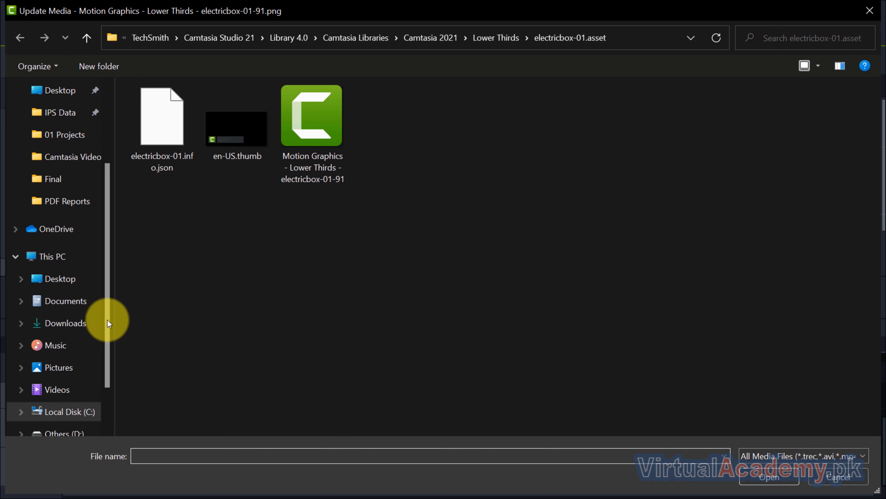
scroll(89, 376, "down", 1)
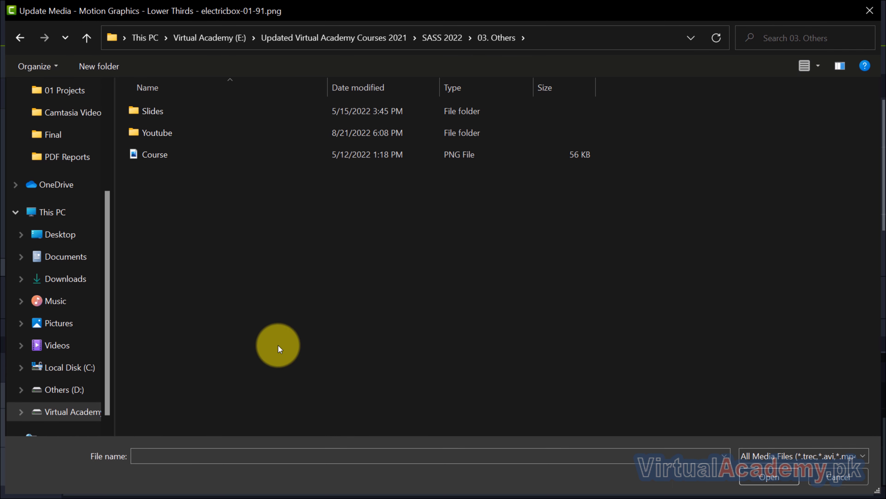
left_click(185, 157)
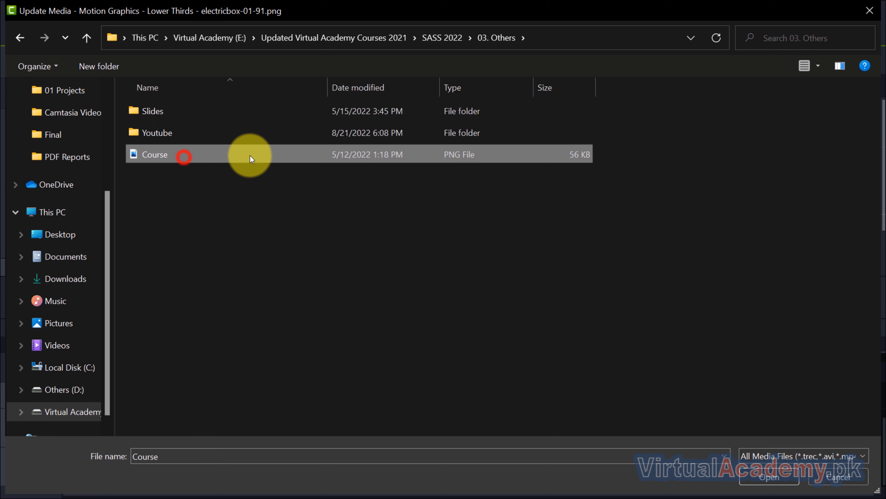
left_click(761, 477)
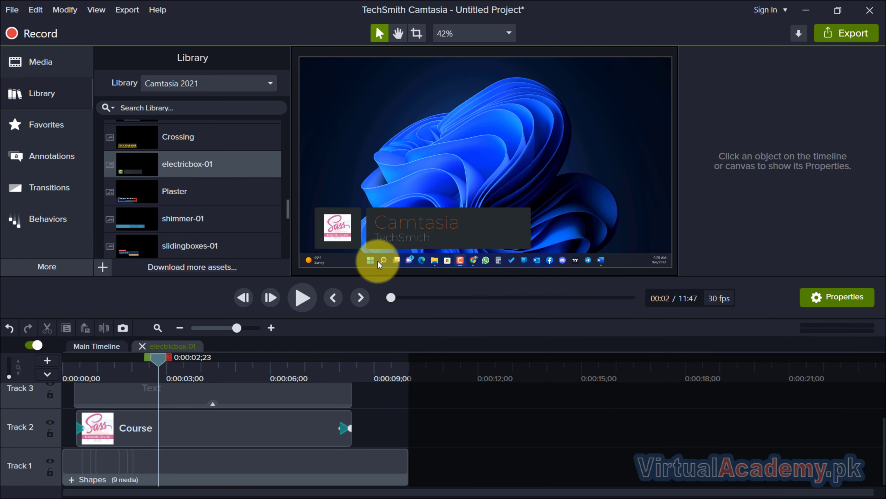
Step: Enlarge the Course logo on the canvas to about 44.7% scale within its dark box
left_click(339, 226)
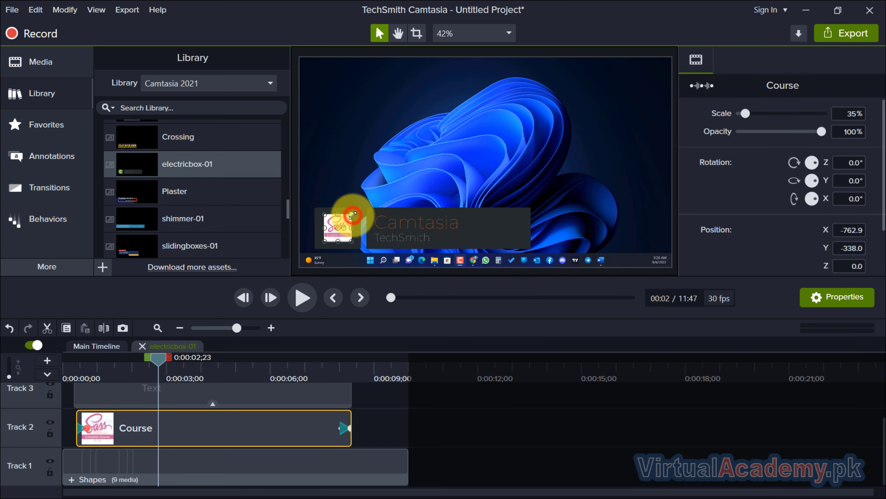
left_click_drag(353, 215, 355, 210)
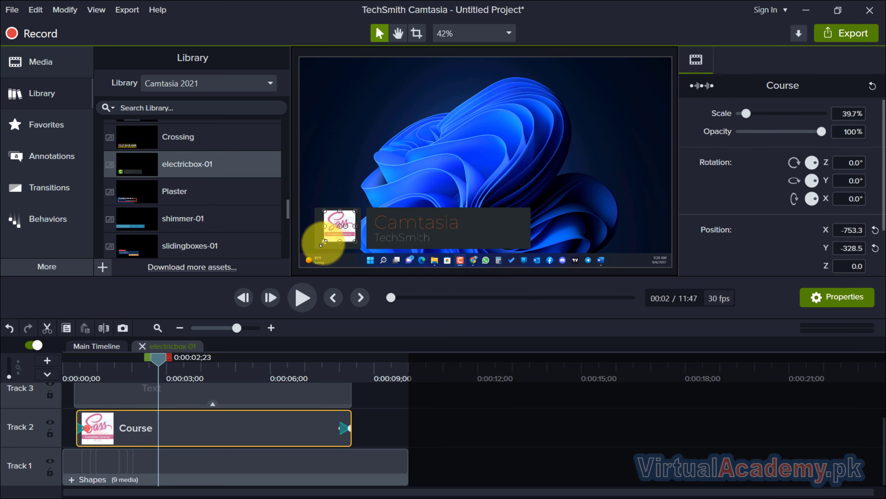
left_click_drag(323, 242, 321, 245)
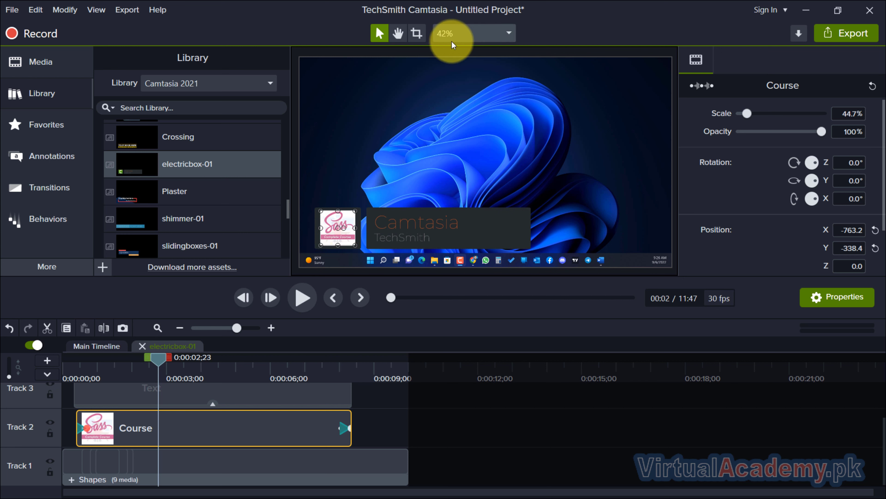
Step: Zoom the canvas to 100% and enlarge the Course logo to about 53.2% scale so it fills its dark box
left_click(460, 32)
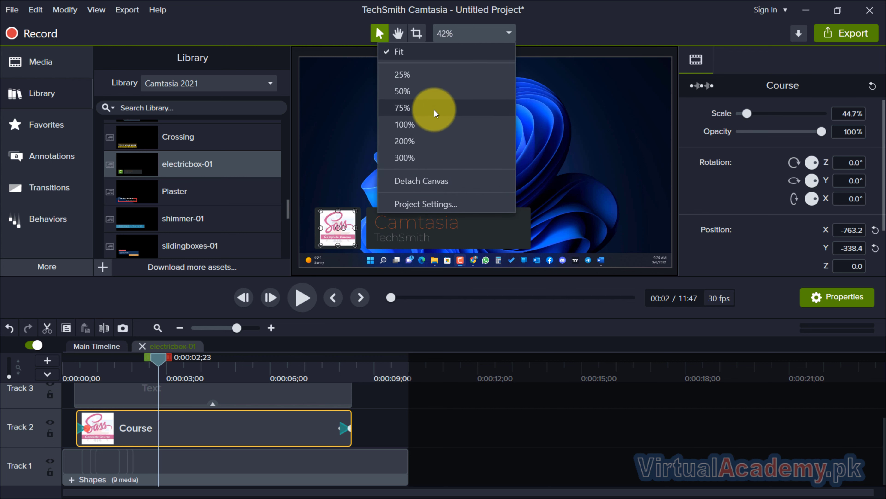
left_click(431, 125)
left_click(398, 32)
left_click_drag(356, 214, 591, 106)
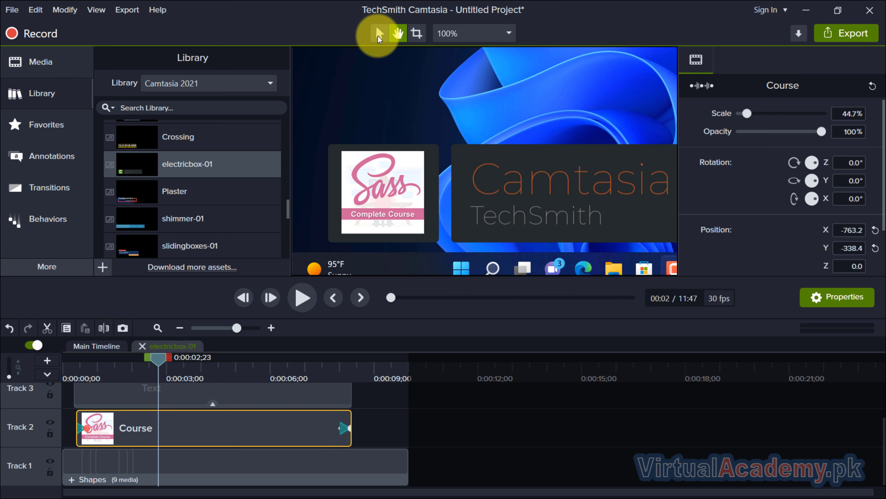
left_click(379, 34)
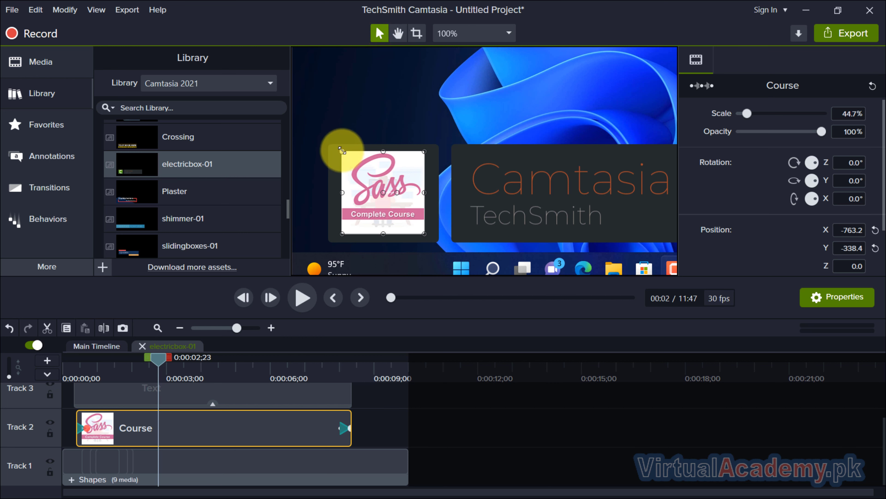
left_click_drag(342, 150, 335, 147)
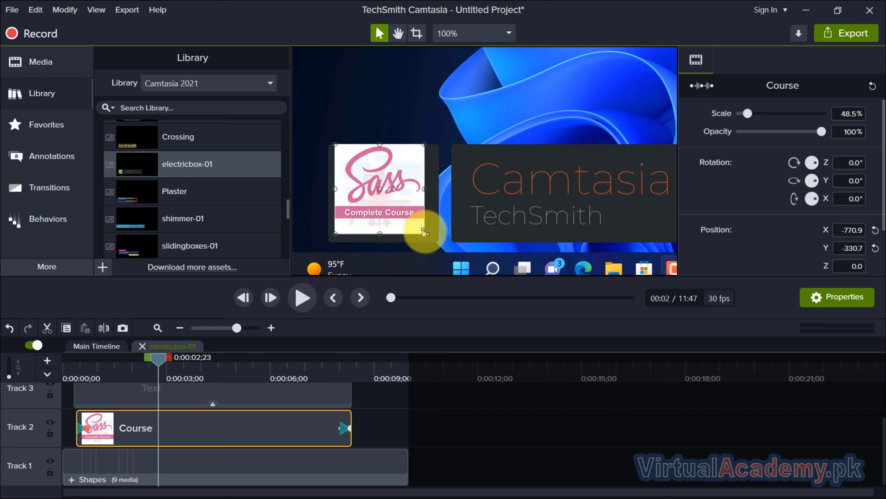
left_click_drag(425, 232, 431, 237)
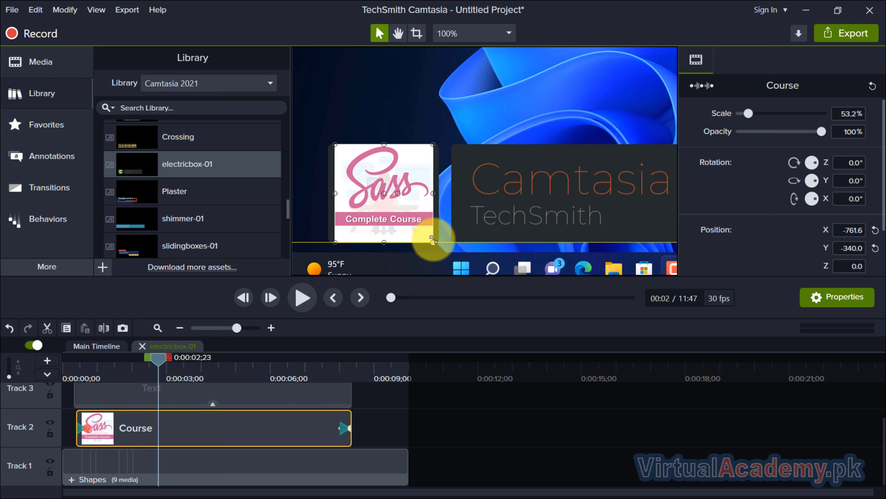
left_click(460, 121)
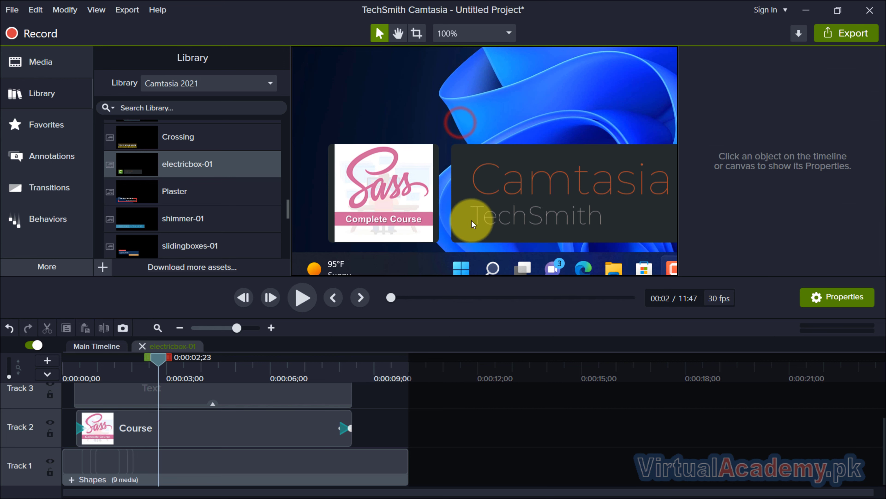
Step: Open the Shapes group and fill the Track 1 rectangle behind the logo with the light grey default swatch
left_click(460, 202)
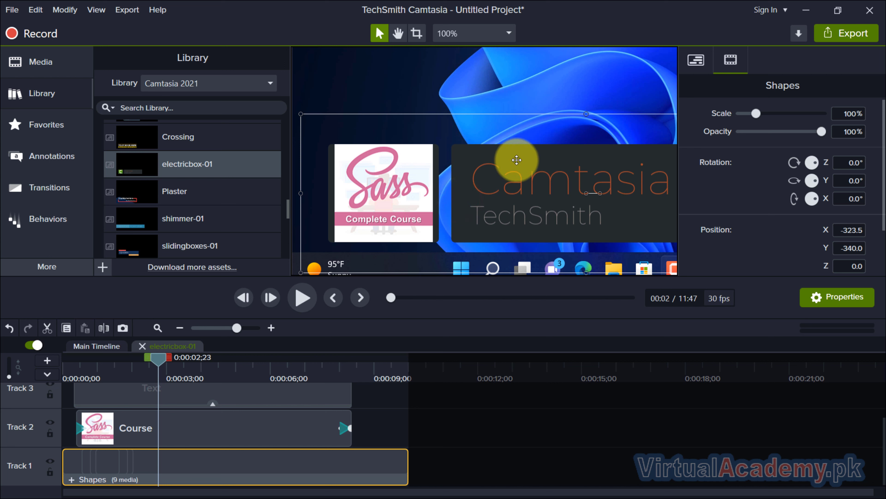
left_click(70, 481)
left_click(466, 36)
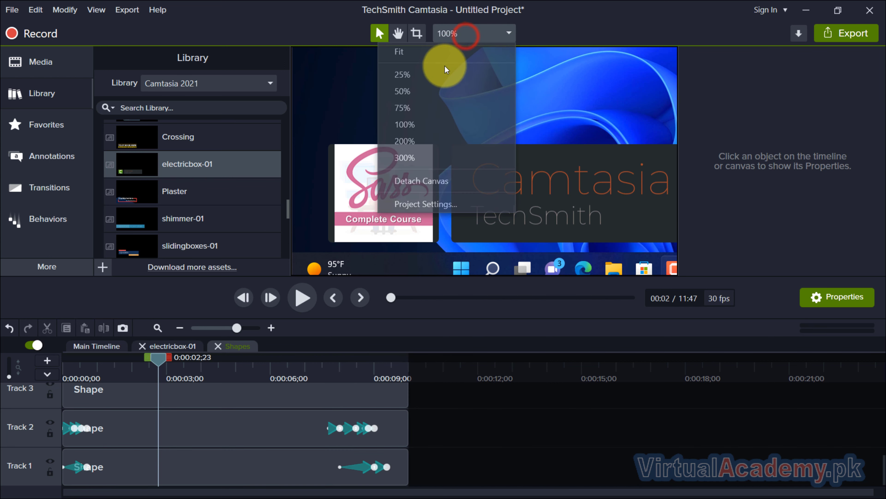
left_click(421, 51)
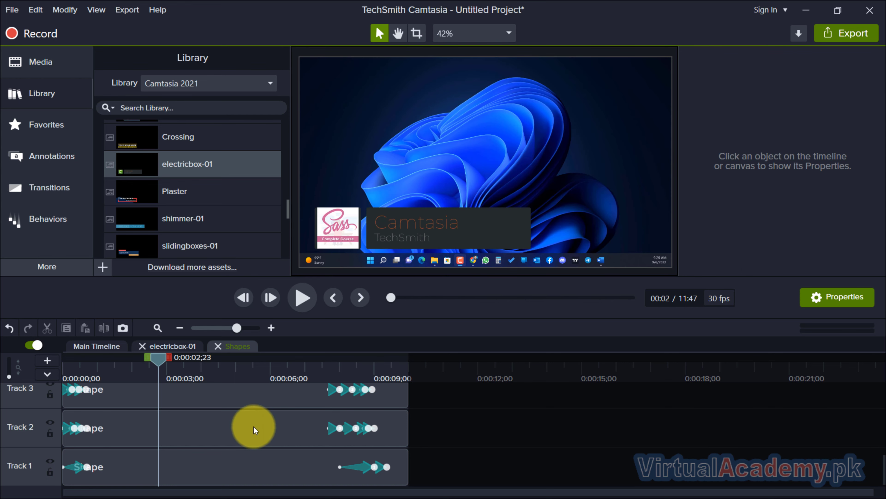
left_click(259, 463)
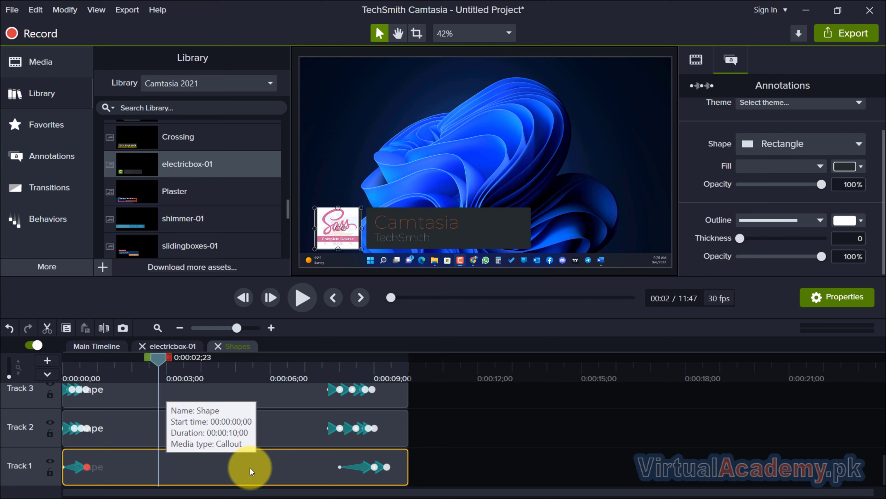
left_click(854, 166)
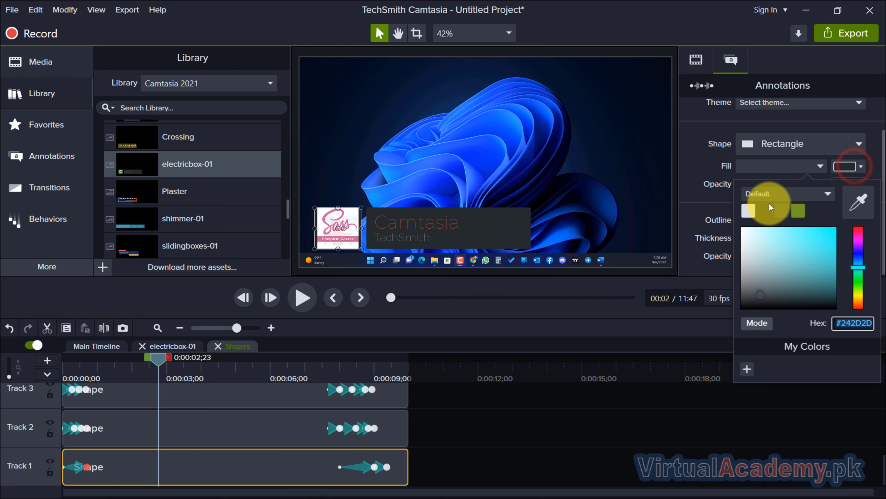
left_click(748, 211)
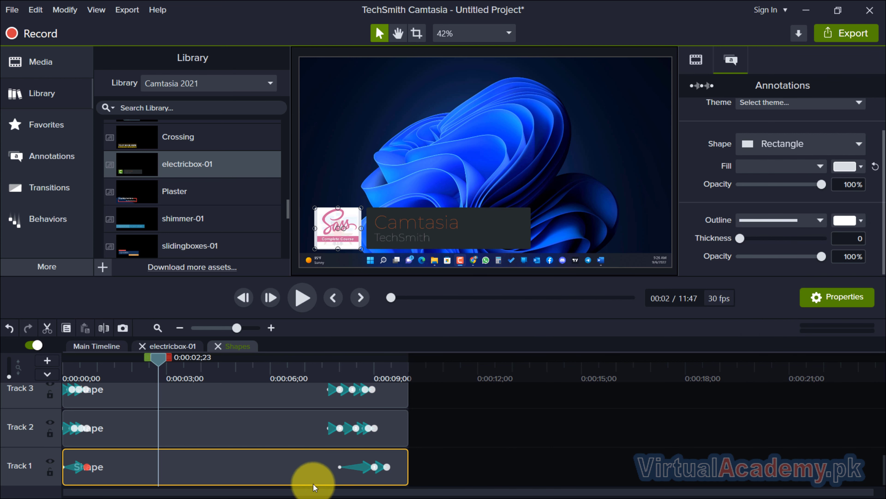
Step: Fill the Track 4 rectangle behind the title text with the pink sampled from the Course logo's banner
left_click(258, 422)
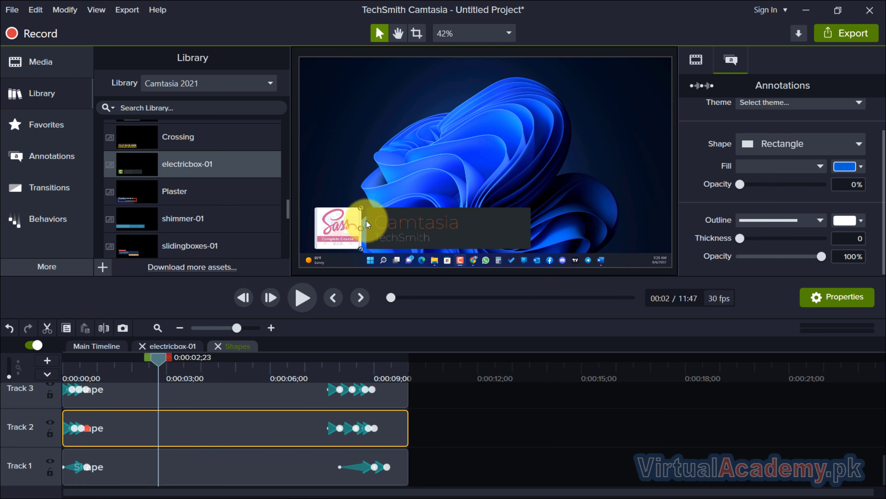
left_click(283, 392)
scroll(257, 451, "up", 3)
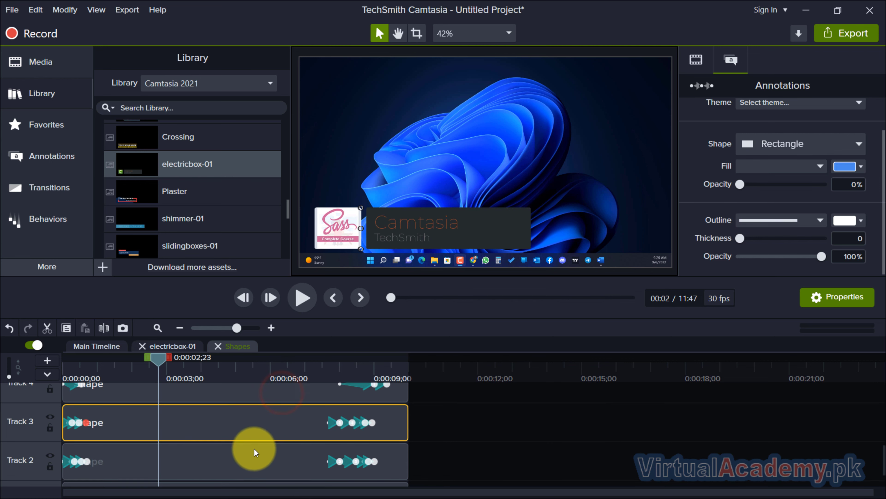
left_click(256, 450)
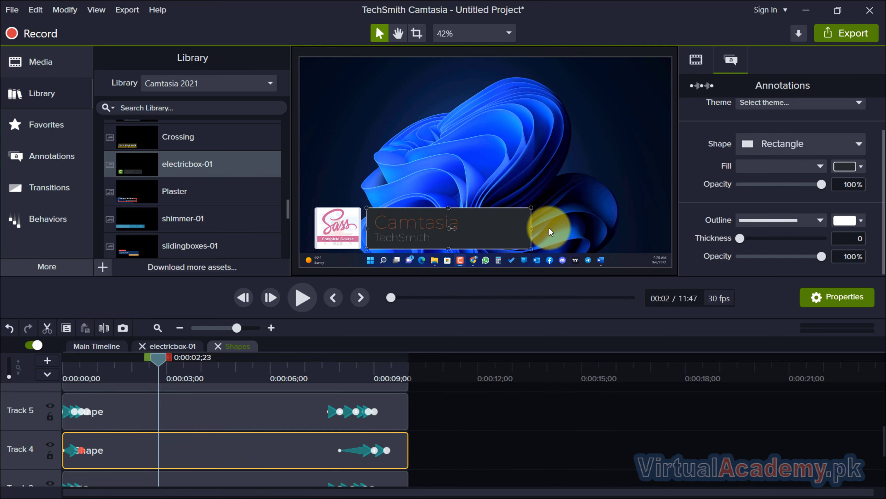
left_click(855, 167)
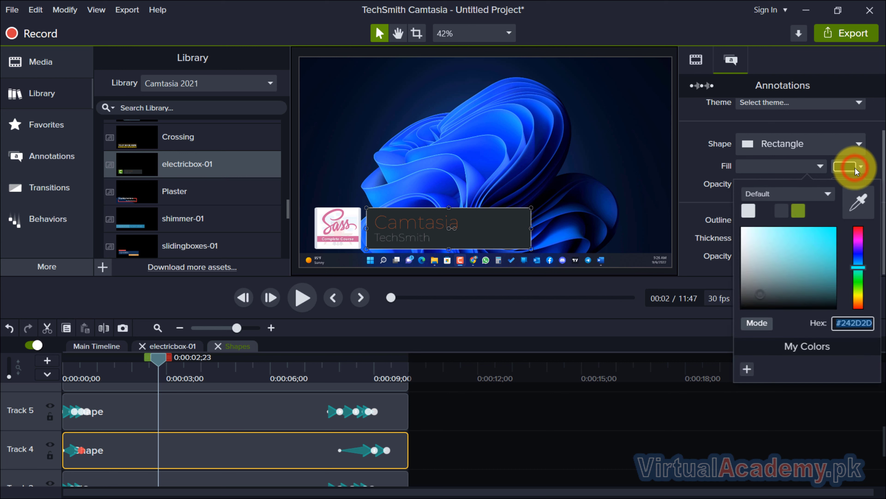
left_click(859, 202)
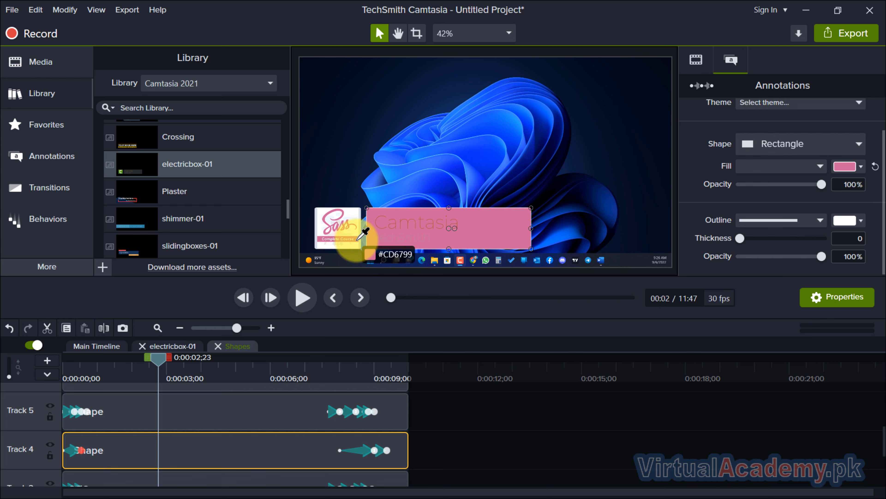
left_click(357, 239)
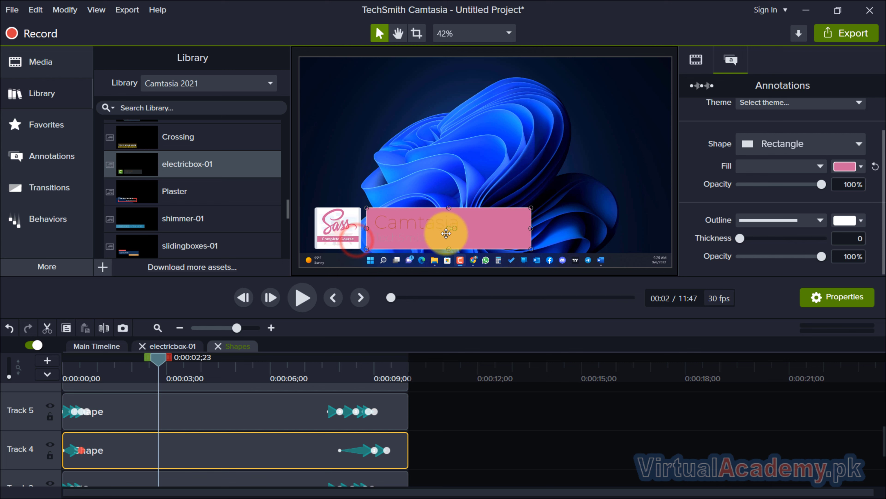
Step: In the electricbox-01 group, make the subtitle bold dark red and the title bold black reading "Virtual Academy", and close the group
scroll(497, 418, "down", 2)
left_click(172, 346)
left_click(273, 422)
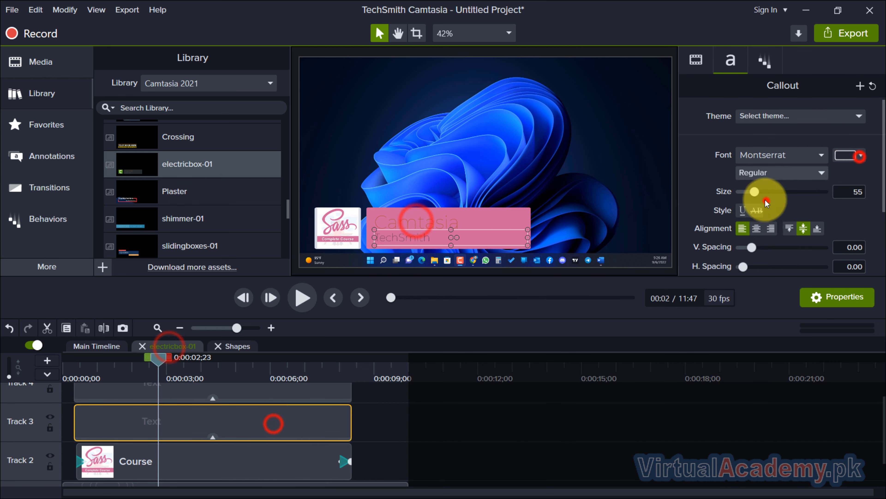
left_click(848, 155)
left_click(421, 223)
left_click(782, 173)
left_click(781, 164)
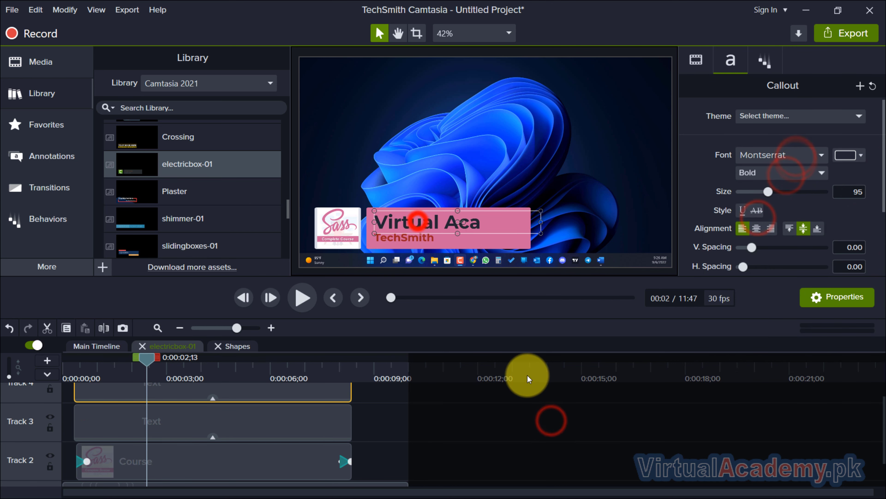
left_click(482, 437)
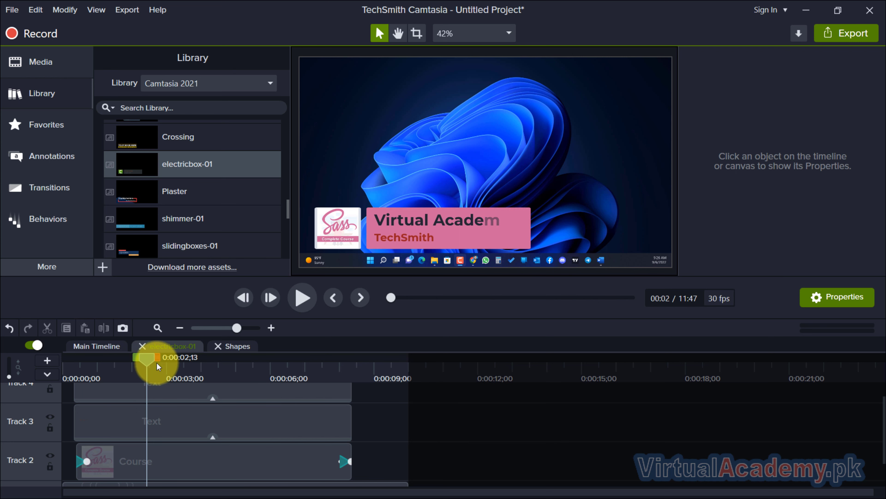
left_click(143, 346)
left_click(144, 344)
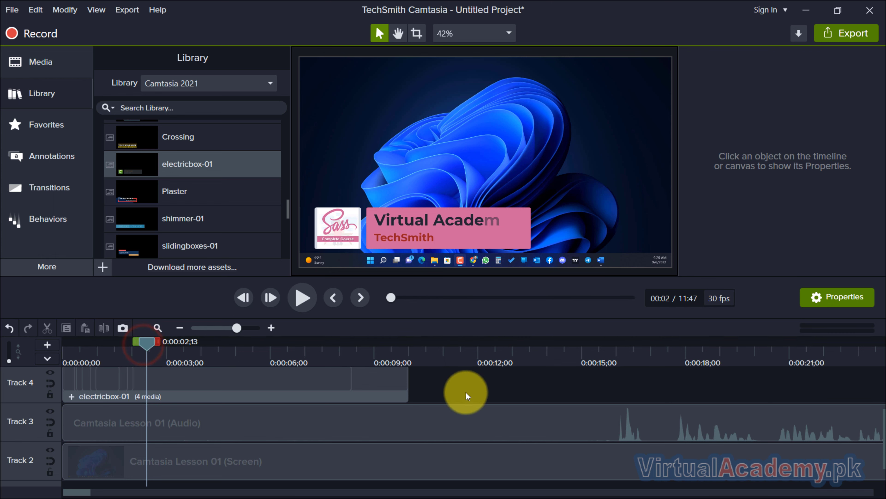
left_click(337, 388)
right_click(336, 388)
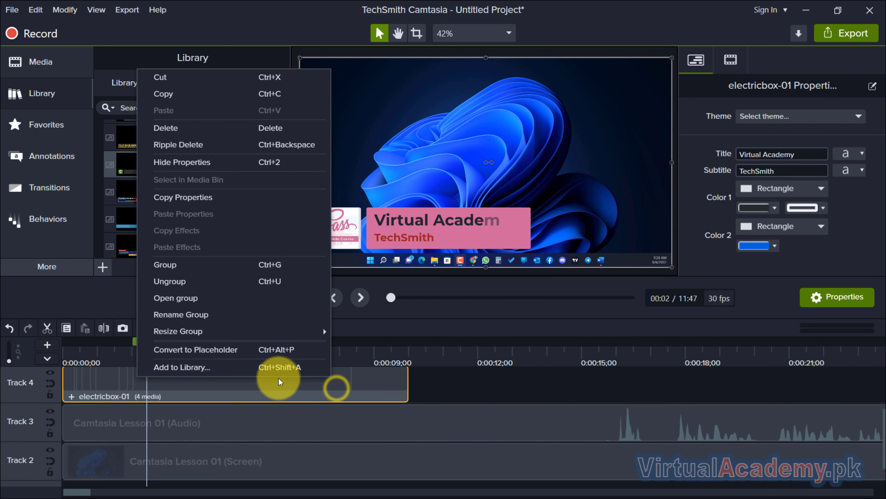
left_click(254, 370)
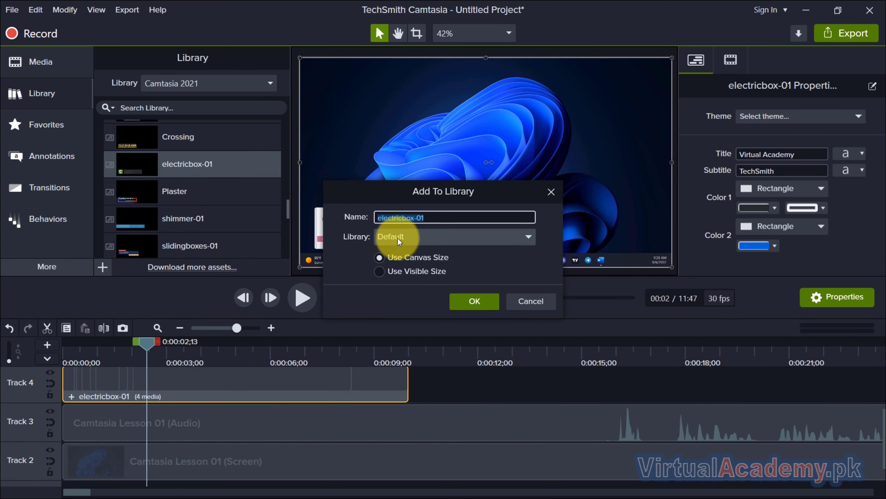
left_click(501, 236)
left_click(397, 268)
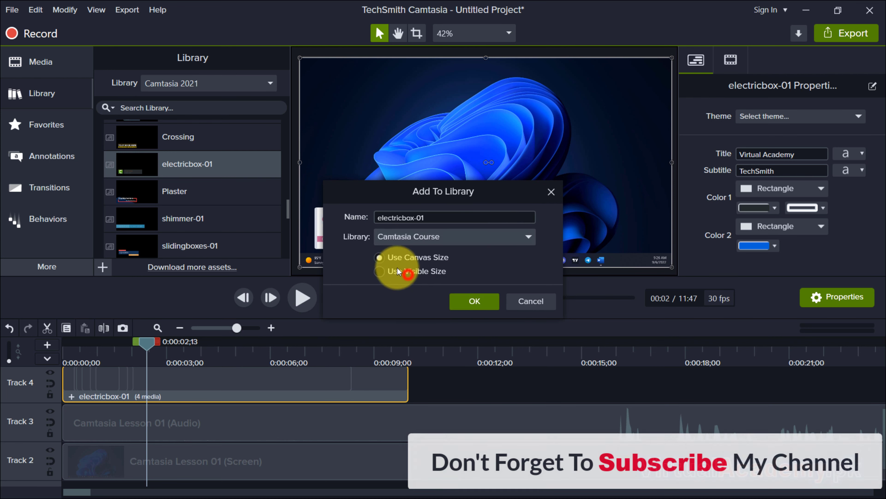
left_click(550, 192)
left_click(483, 384)
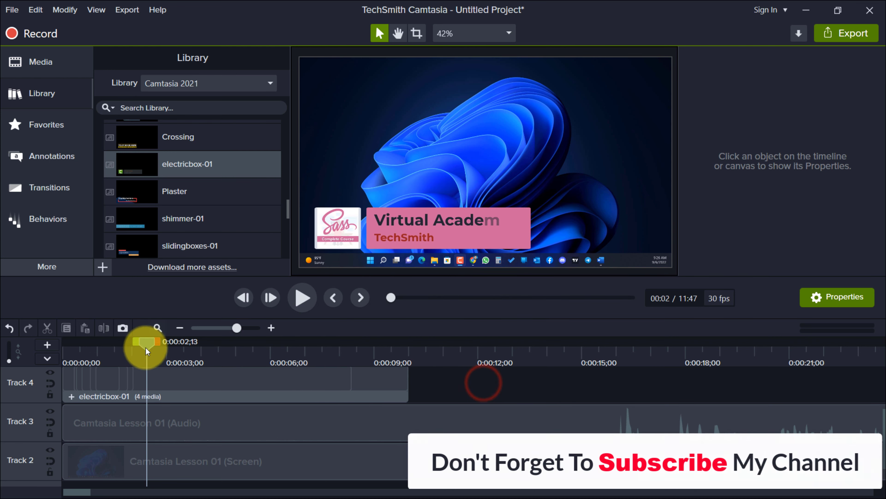
Step: Play the customised electricbox-01 lower third from the timeline's start to preview its animation
left_click_drag(145, 348, 44, 359)
left_click(311, 301)
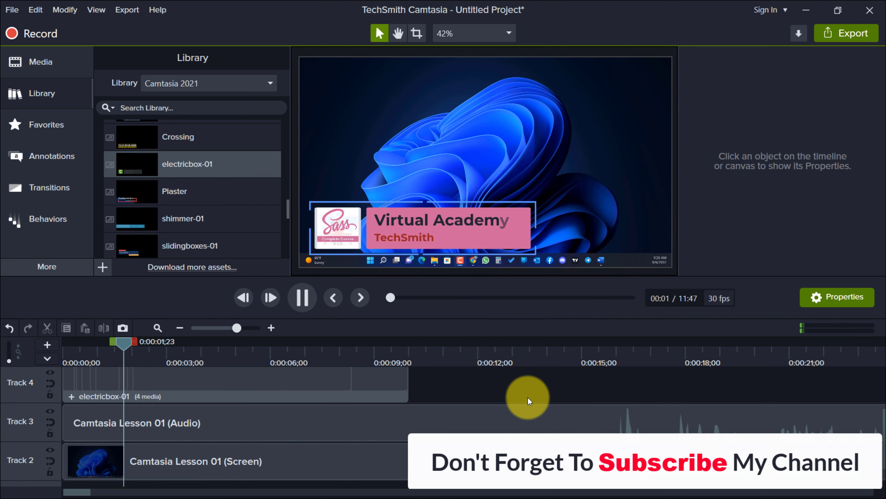
left_click(302, 297)
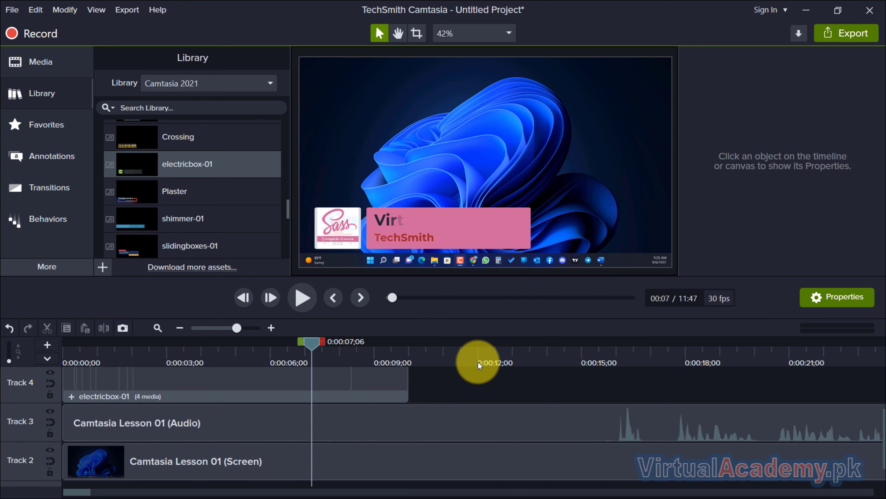
Step: Collapse the Lower Thirds folder, browse the Motion Backgrounds folder, and preview the morphingtriangles asset in an enlarged view
scroll(129, 199, "up", 1)
scroll(135, 199, "up", 10)
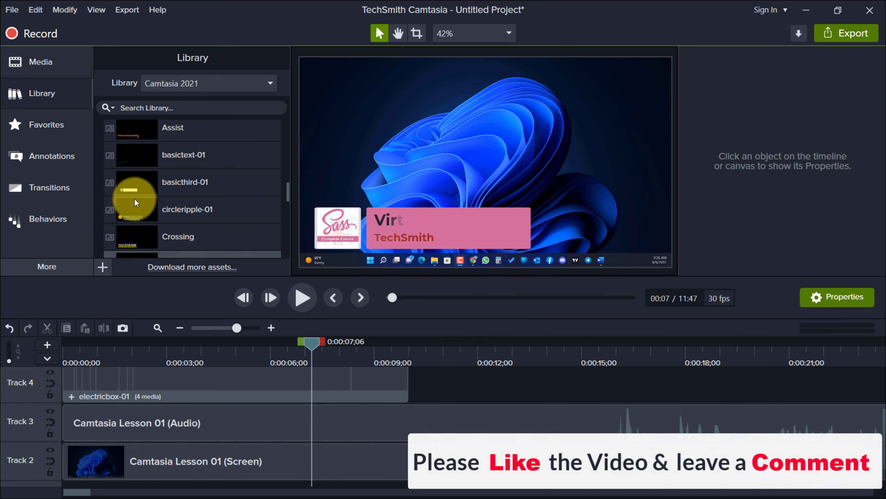
left_click(102, 236)
scroll(209, 188, "down", 2)
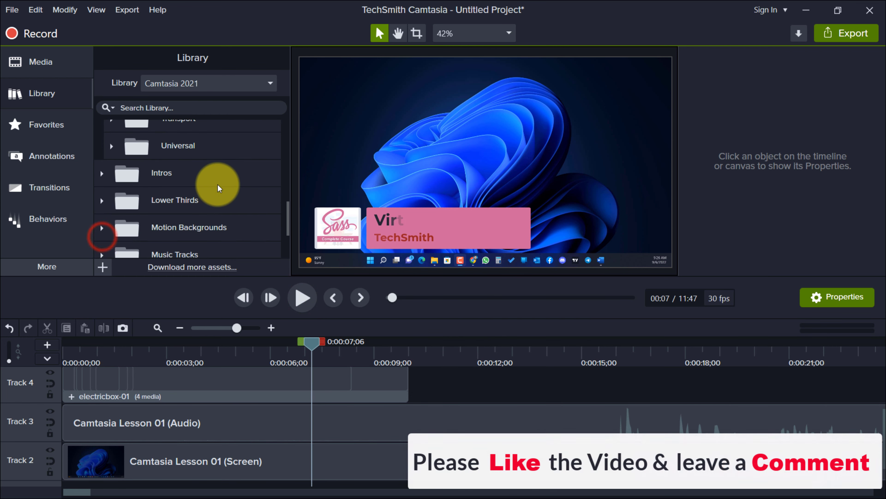
scroll(178, 206, "down", 3)
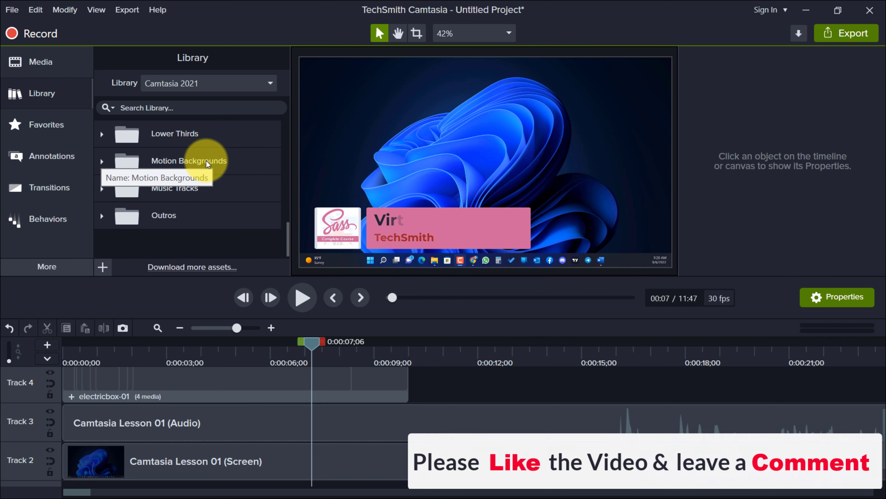
left_click(101, 161)
scroll(204, 155, "down", 5)
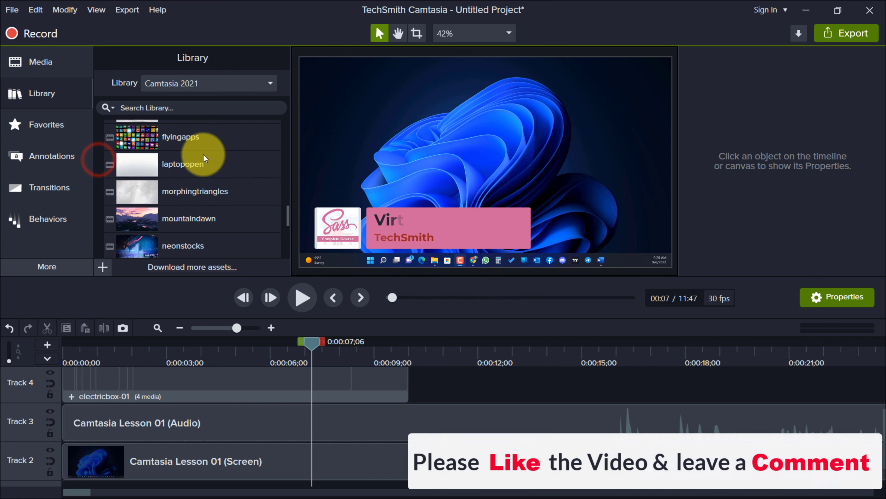
scroll(382, 380, "up", 2)
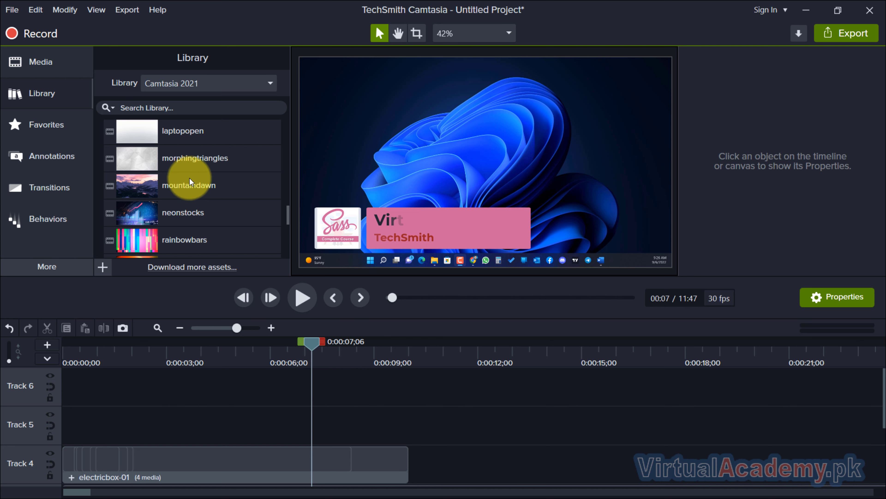
double_click(183, 157)
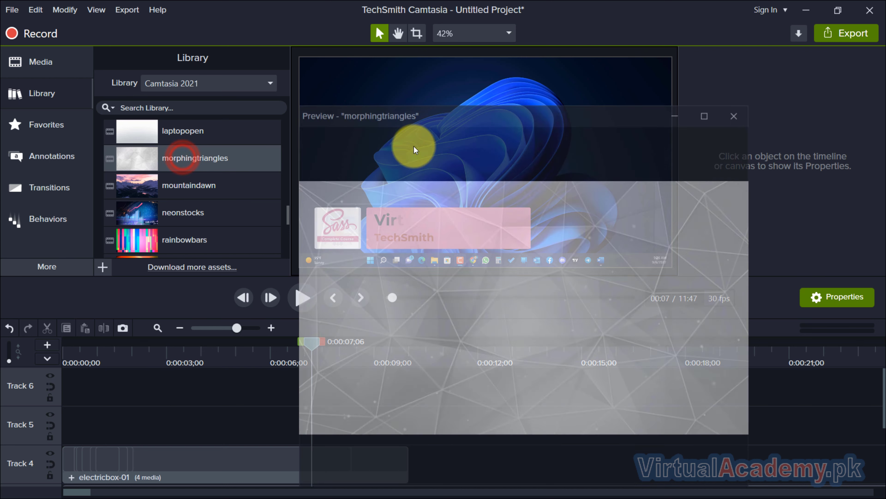
left_click_drag(454, 101, 301, 80)
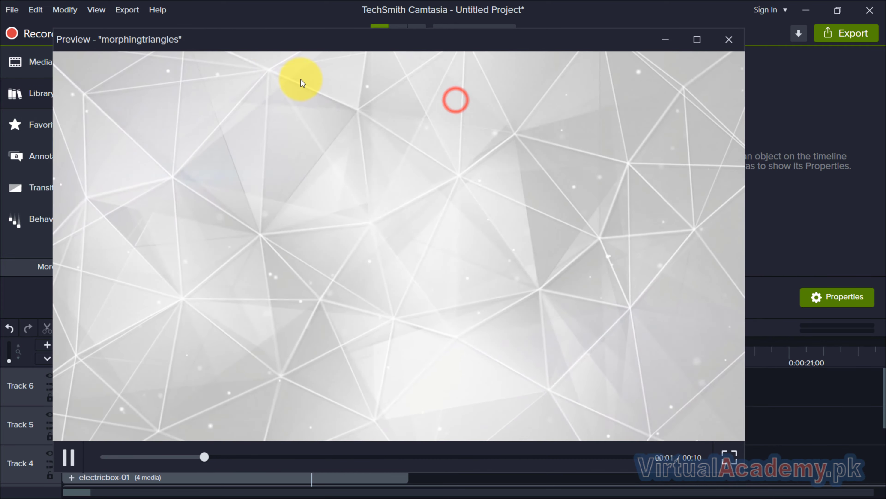
Step: Close the asset preview and place Simple Bright Outro 3 from the Outros library folder directly after electricbox-01 on Track 4
left_click(729, 40)
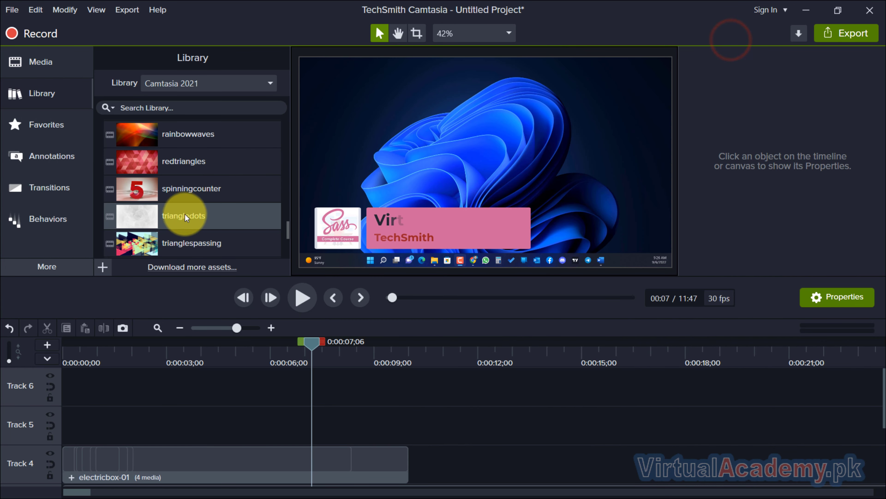
left_click_drag(185, 216, 219, 152)
scroll(219, 153, "down", 3)
left_click(101, 216)
scroll(198, 207, "down", 2)
left_click_drag(176, 205, 431, 464)
left_click_drag(507, 473, 472, 470)
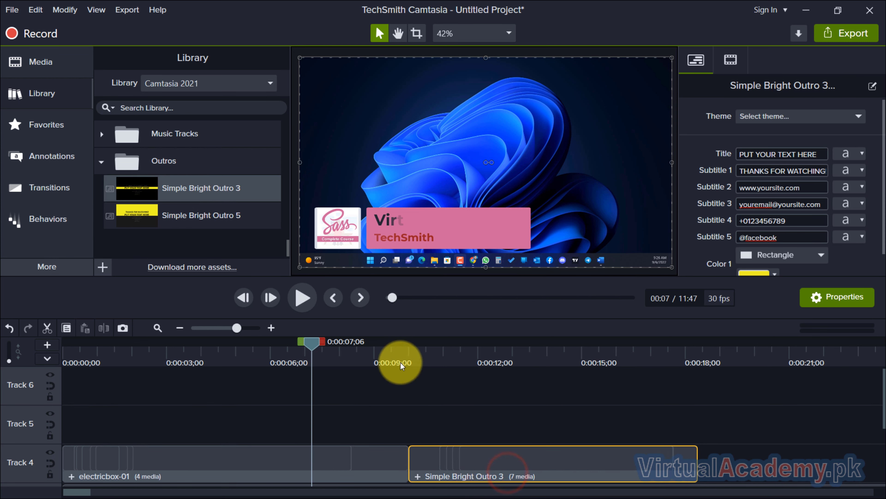
Step: Scrub the playhead to 0:00:14;29 within Simple Bright Outro 3 and move the outro clip up to Track 5
left_click(403, 354)
left_click_drag(403, 347, 580, 392)
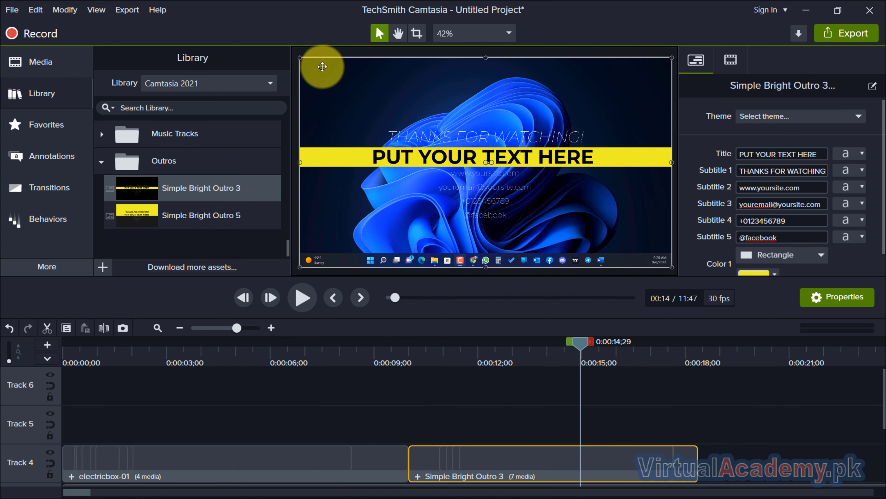
left_click_drag(607, 454, 603, 424)
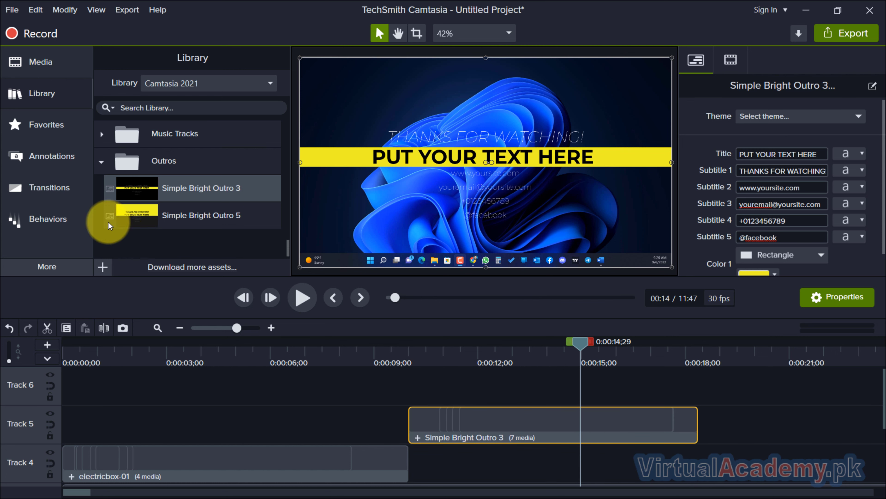
Step: Add a borderless white rectangle annotation on Track 4 directly after electricbox-01 and extend it to the outro's end
left_click(48, 158)
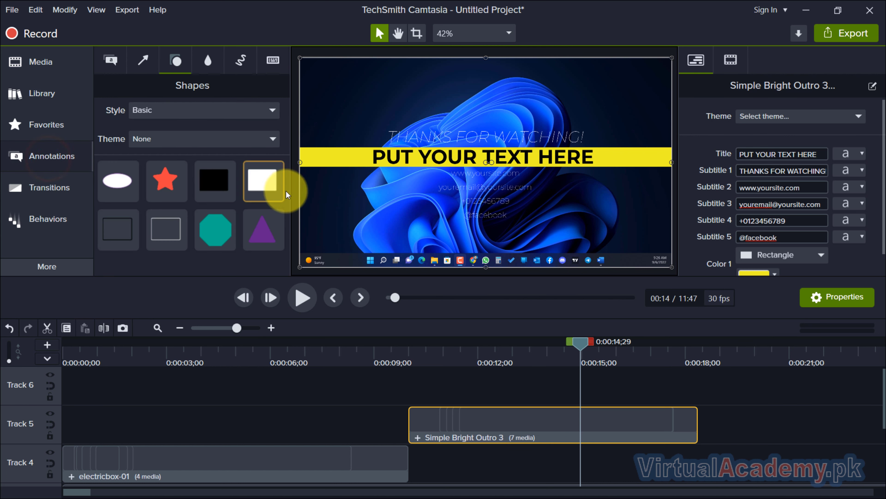
mouse_move(270, 188)
left_mouse_down()
mouse_move(263, 183)
mouse_move(406, 357)
mouse_move(425, 461)
mouse_move(452, 476)
mouse_move(425, 469)
left_mouse_up()
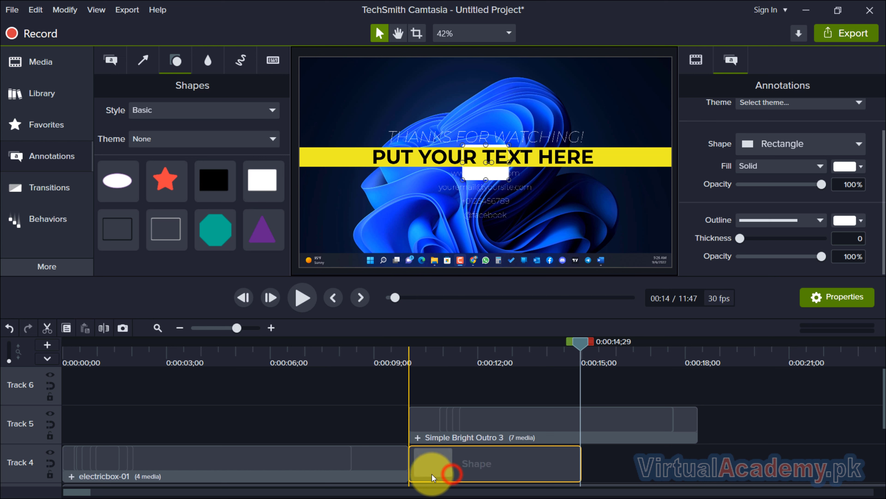
left_click_drag(580, 467, 697, 461)
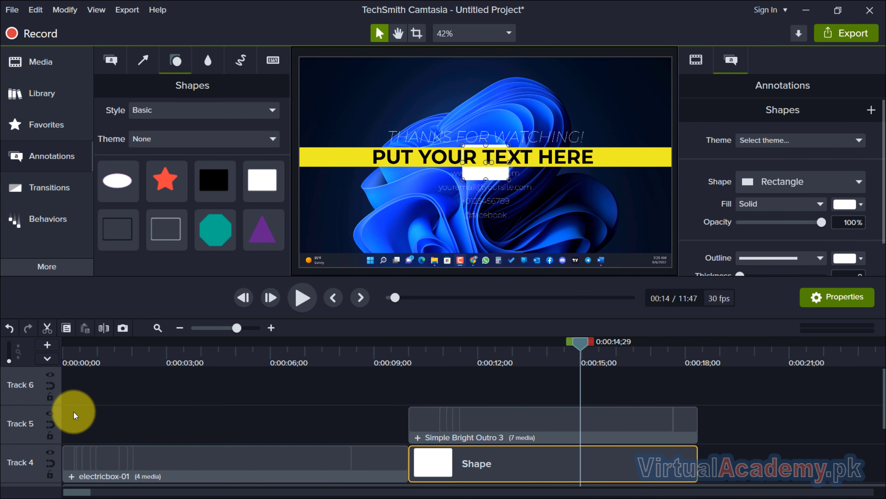
Step: Hide Track 5, stretch the white rectangle over the whole canvas as the outro's background, and show Track 5 again
left_click(50, 414)
left_click_drag(463, 180, 299, 266)
left_click_drag(509, 144, 668, 57)
left_click(737, 431)
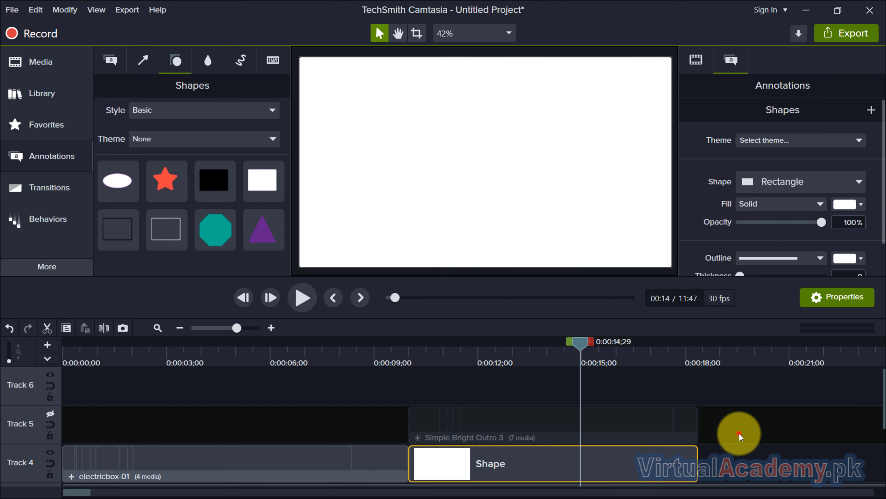
left_click(50, 415)
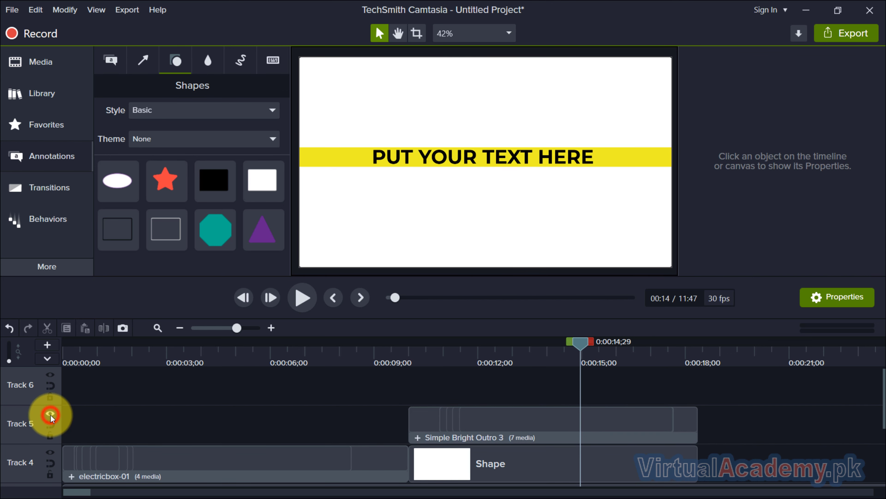
Step: Deselect all clips and scrub the playhead through the outro to check it against the white background
left_click(779, 388)
left_click_drag(580, 346, 630, 385)
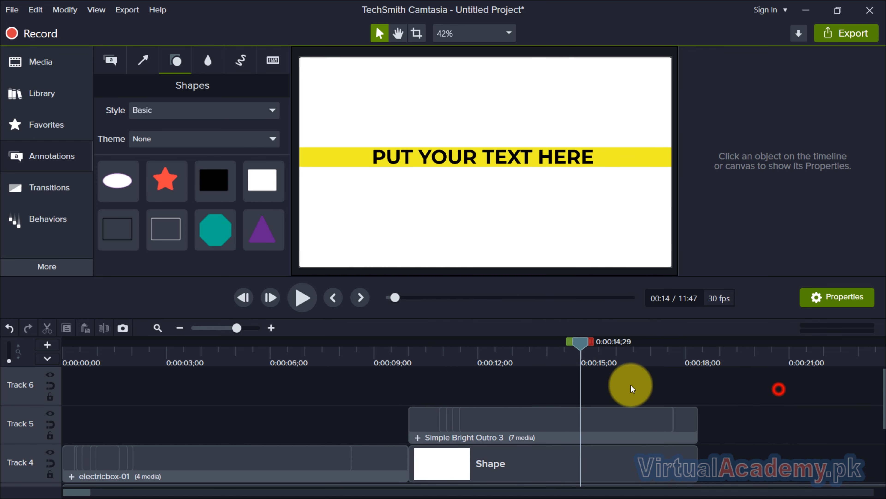